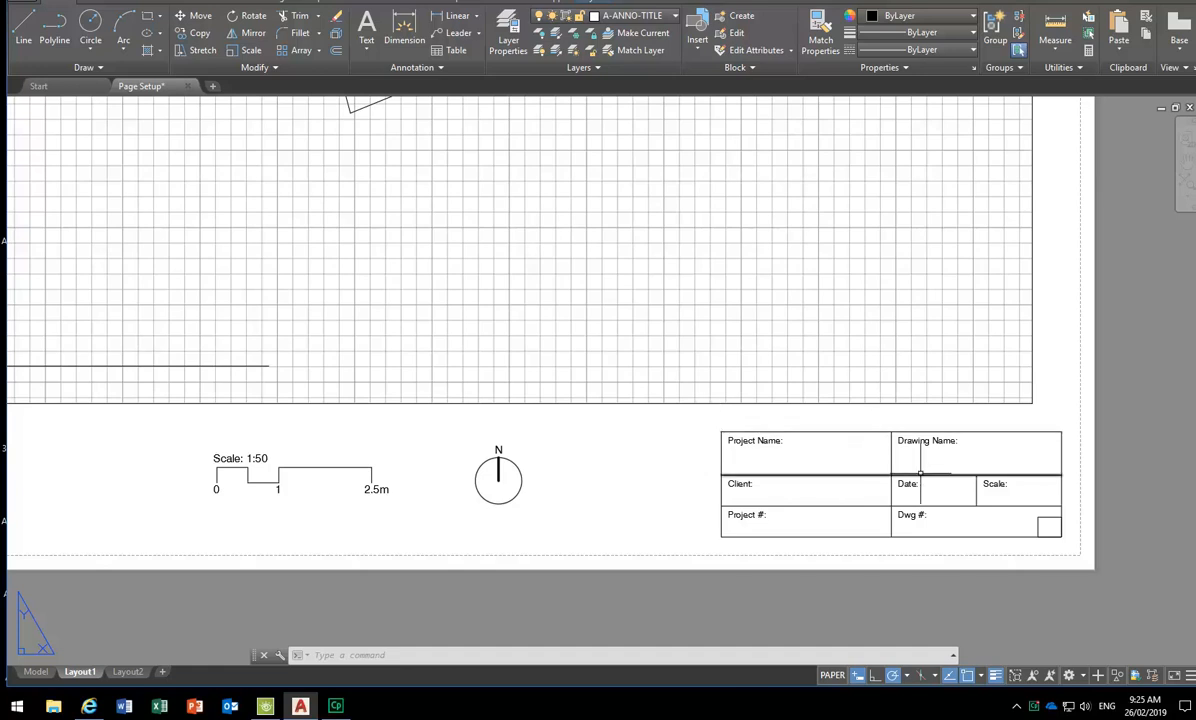
Examine the title block, scale bar and north point below the viewport on the layout sheet.
middle_drag(917, 468, 646, 440)
scroll(416, 462, up, 2)
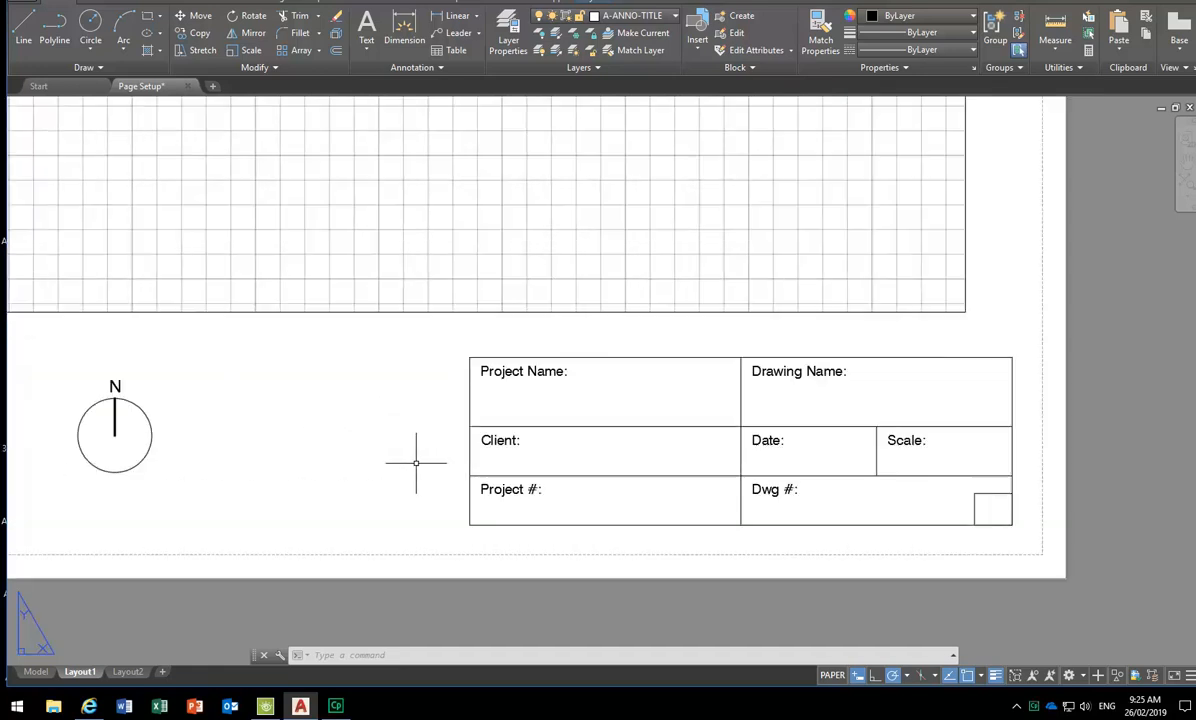
middle_drag(910, 447, 746, 420)
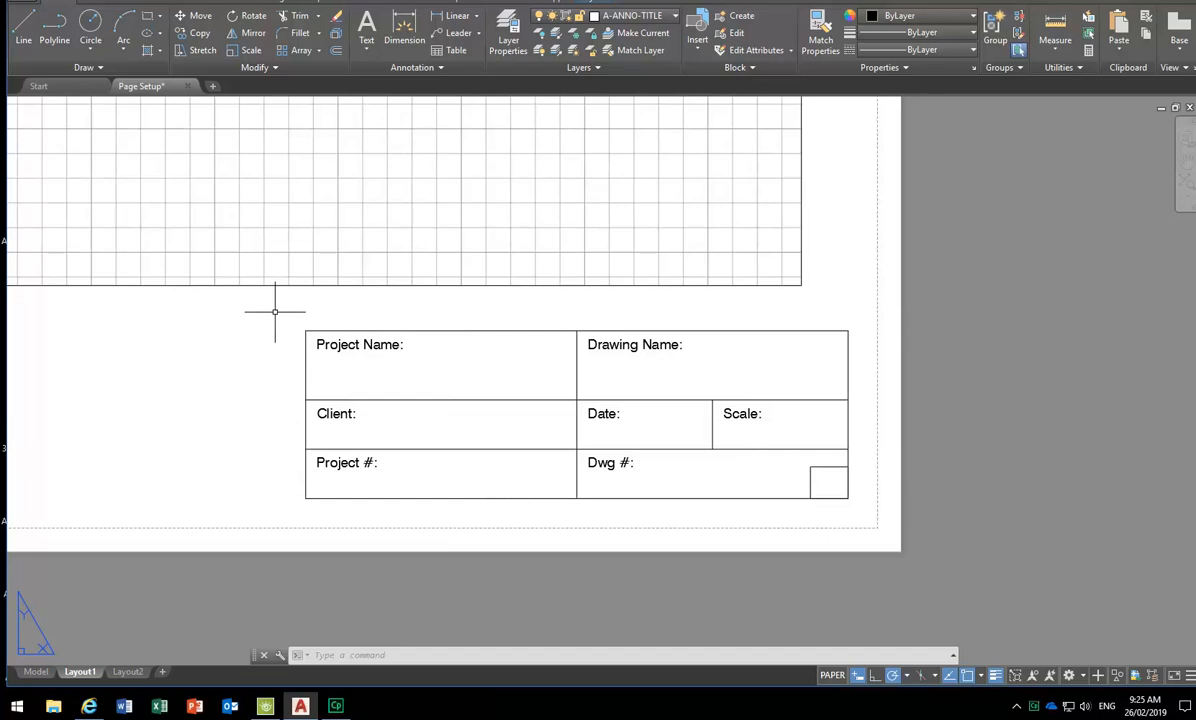
scroll(633, 336, down, 2)
middle_drag(633, 336, 761, 355)
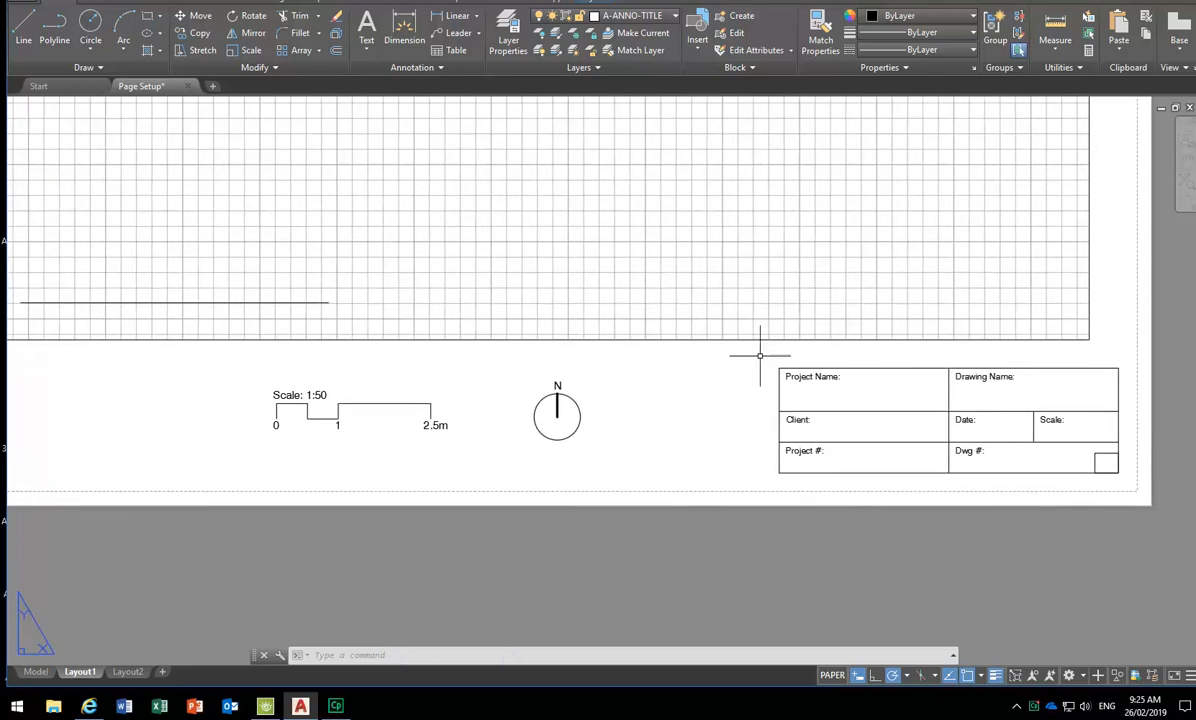
scroll(192, 368, up, 2)
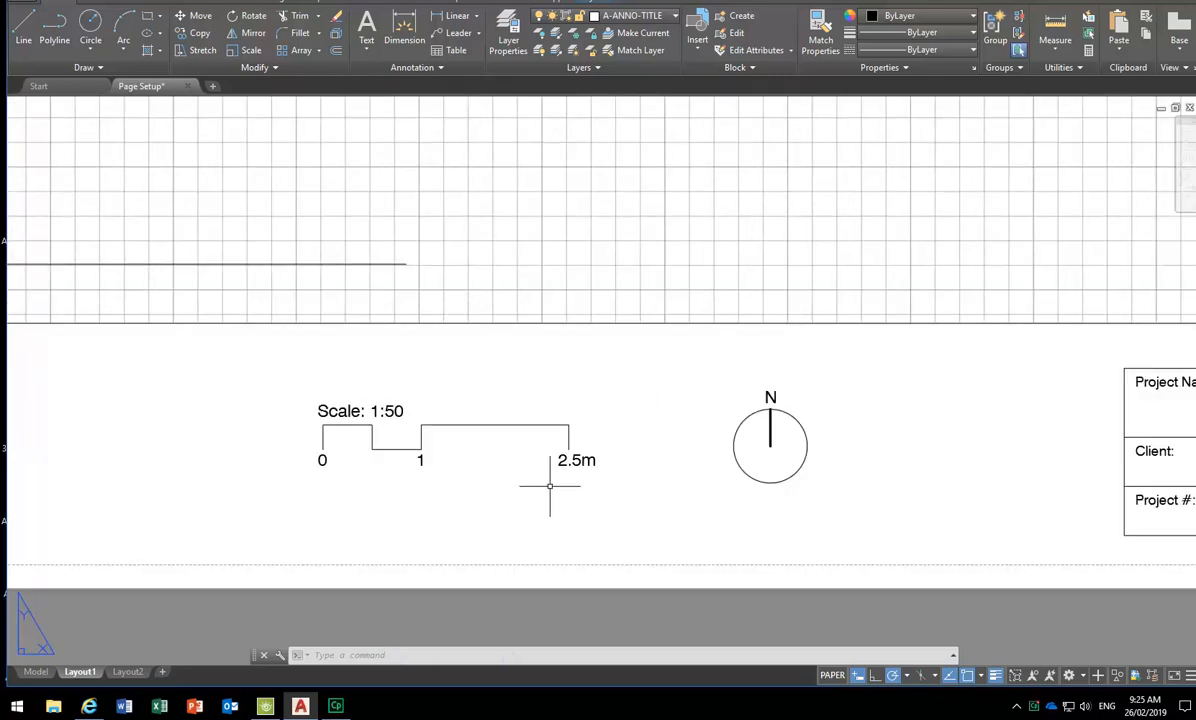
click(264, 374)
click(628, 515)
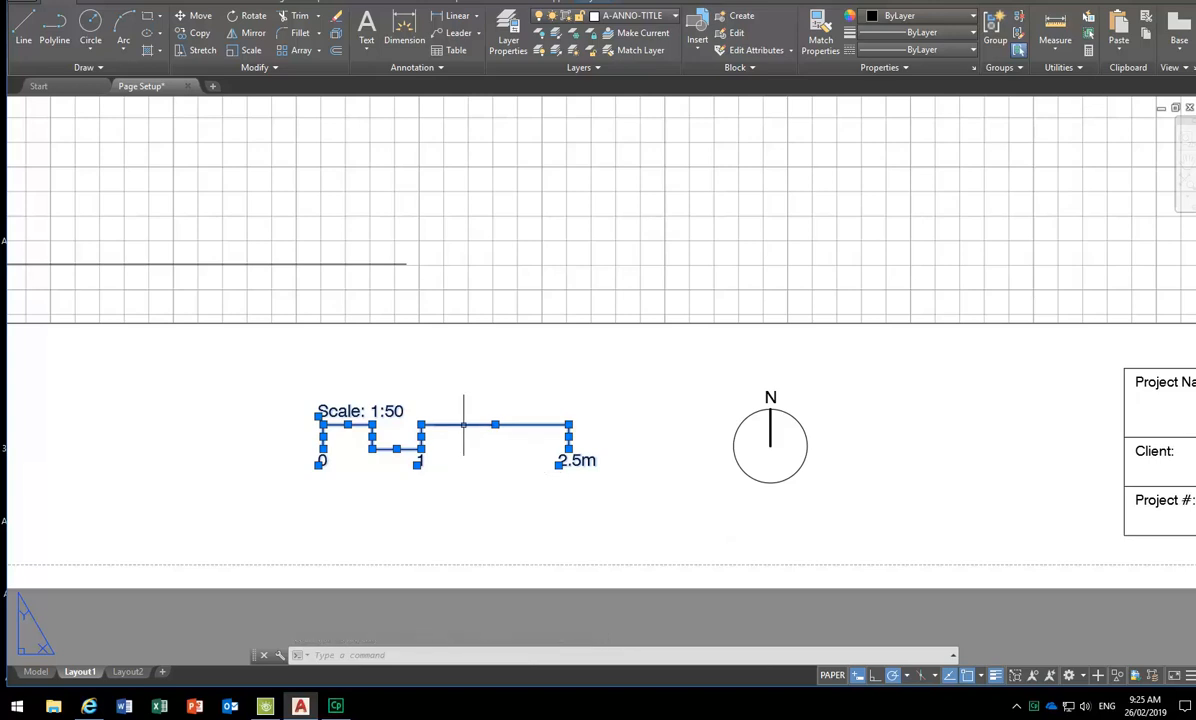
key(Escape)
key(Escape)
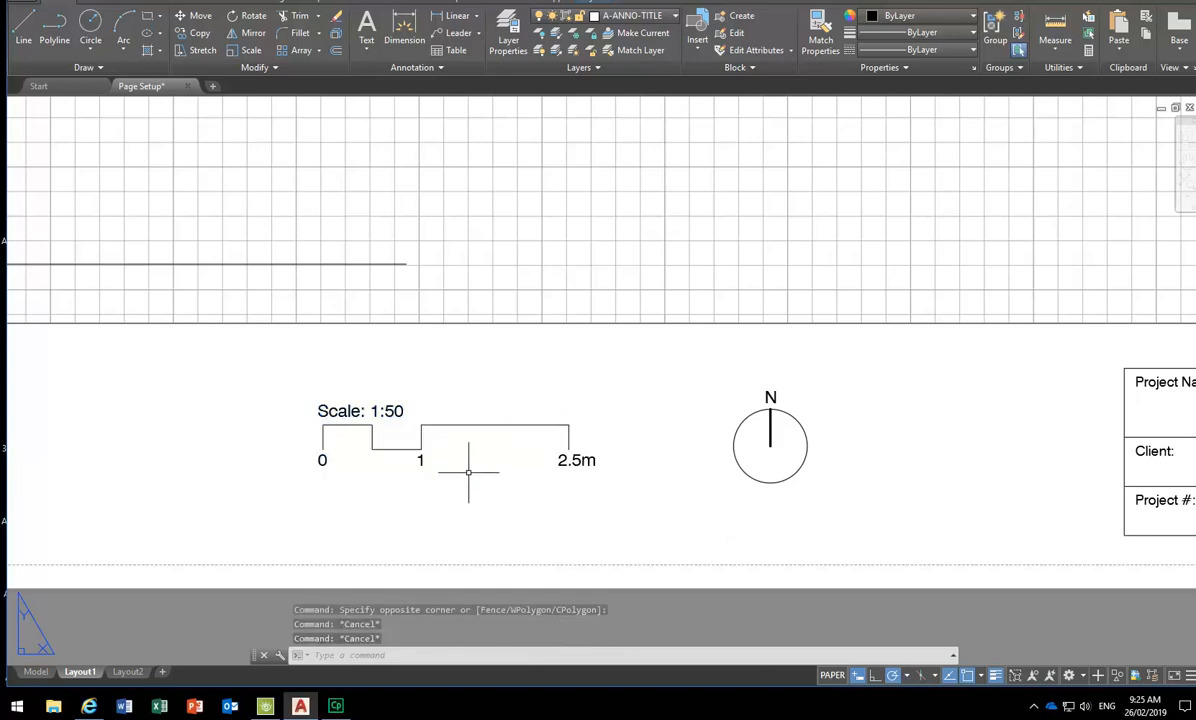
click(259, 360)
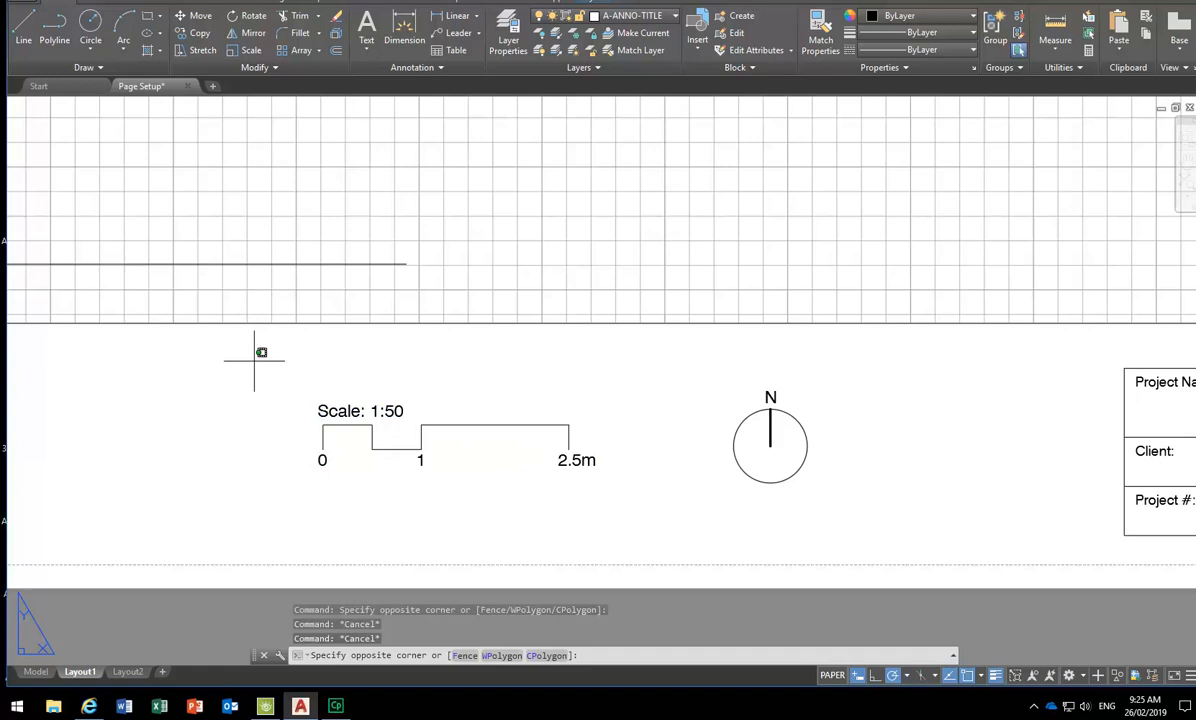
click(646, 522)
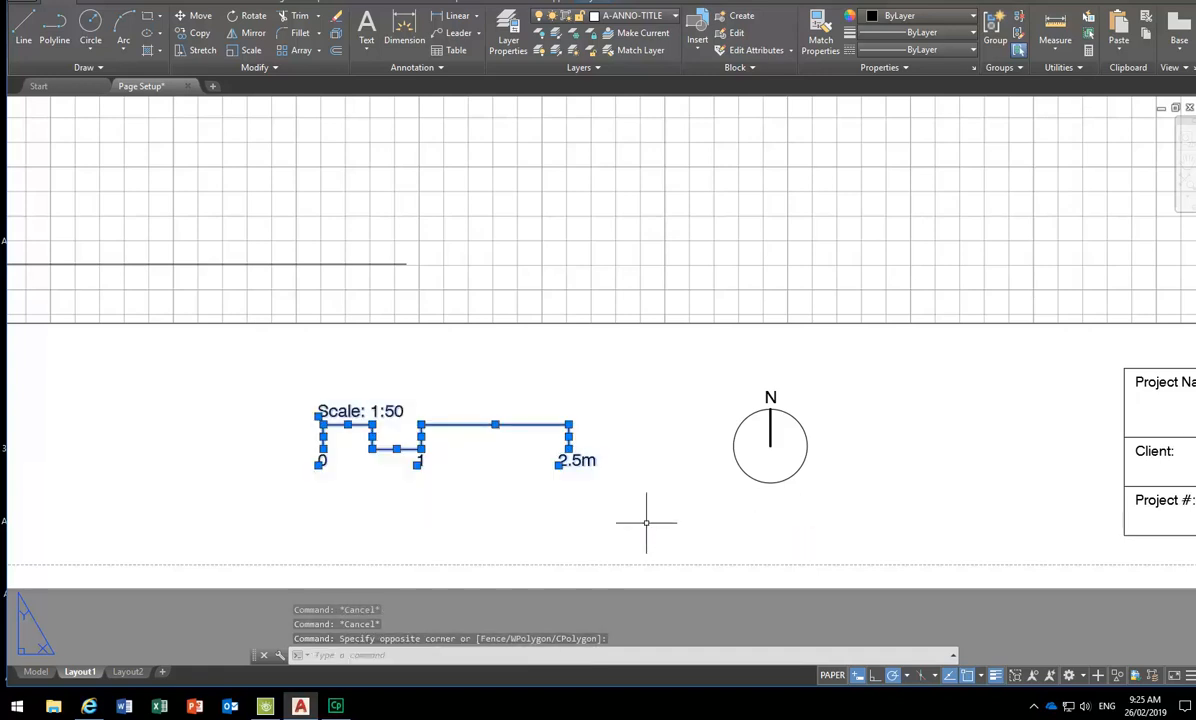
text(B)
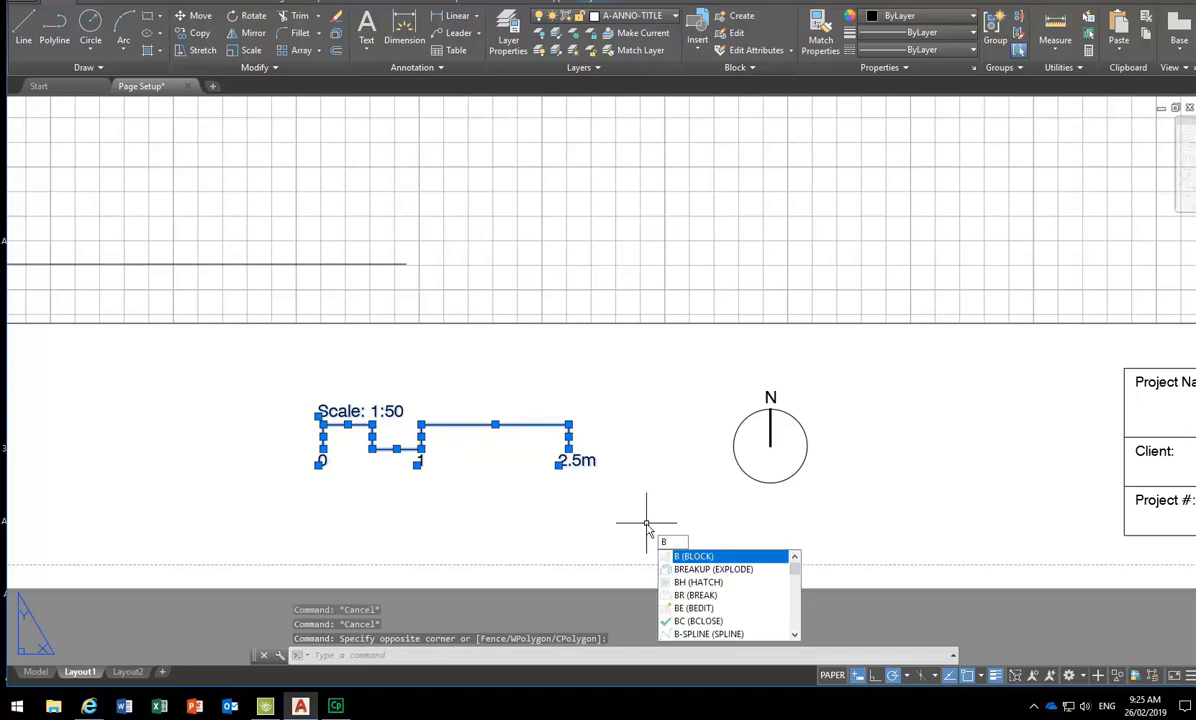
key(Return)
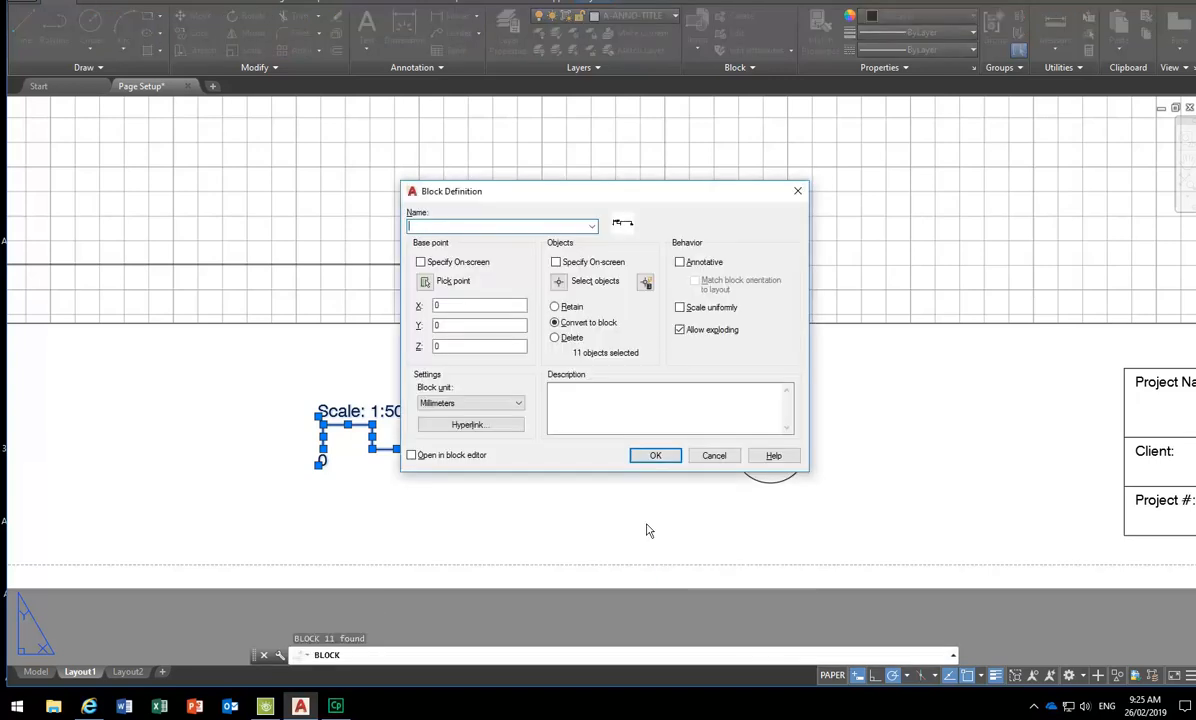
click(712, 455)
Start a block definition from the 1:50 scale bar's lines and labels and name it SCALE-BAR-50.
click(214, 350)
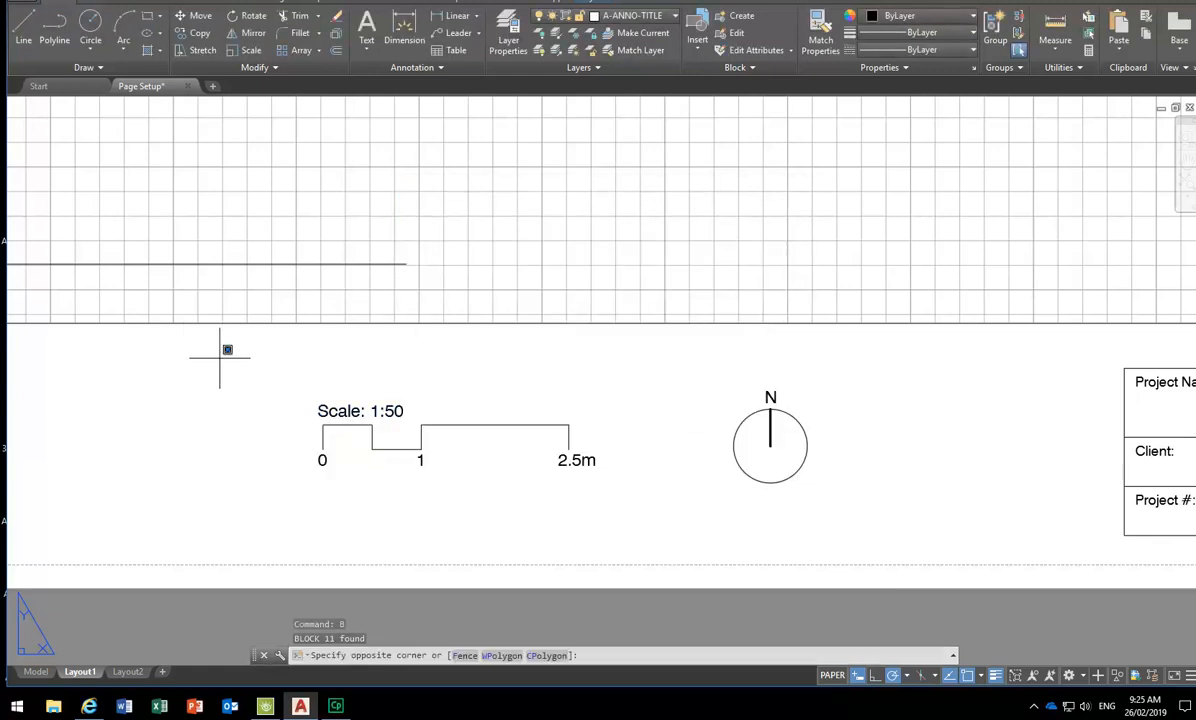
click(623, 496)
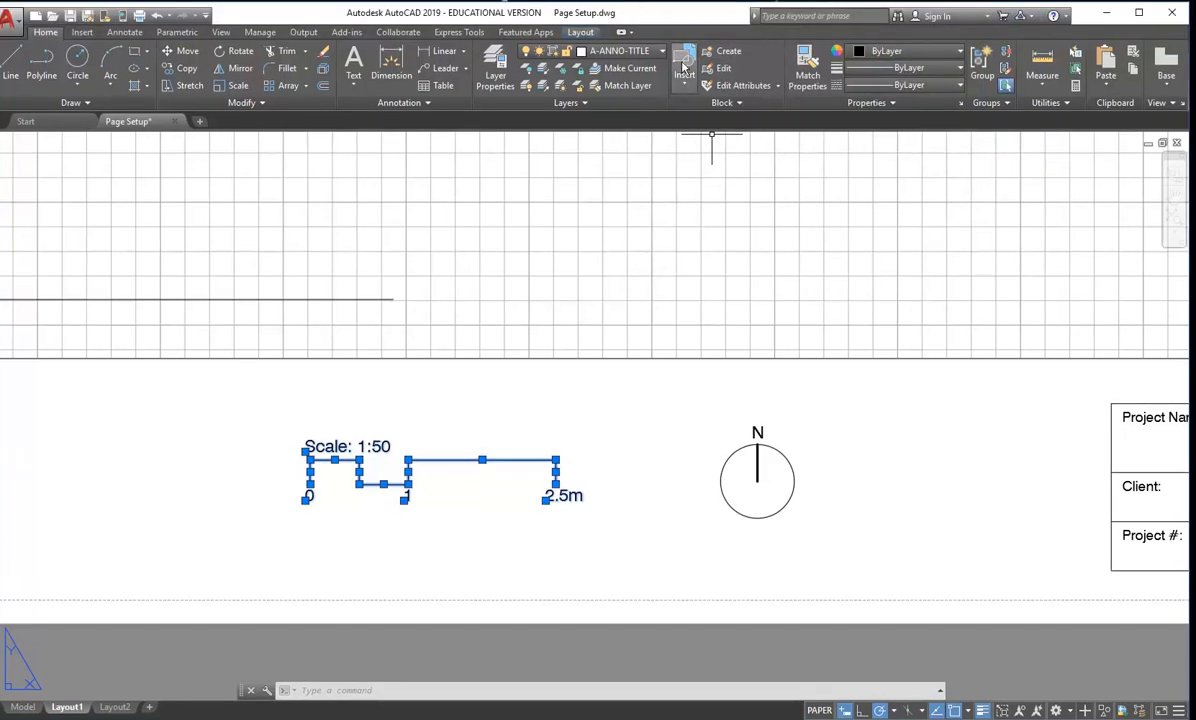
click(723, 55)
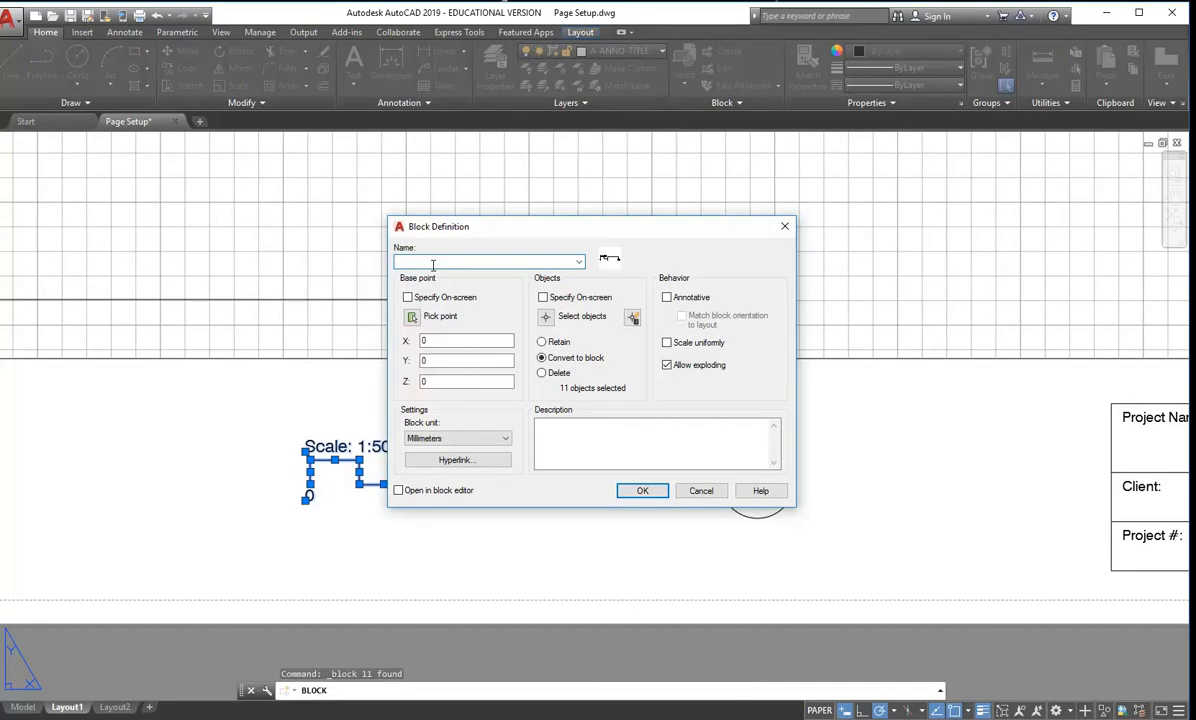
text(SCALE-50)
text(BAR)
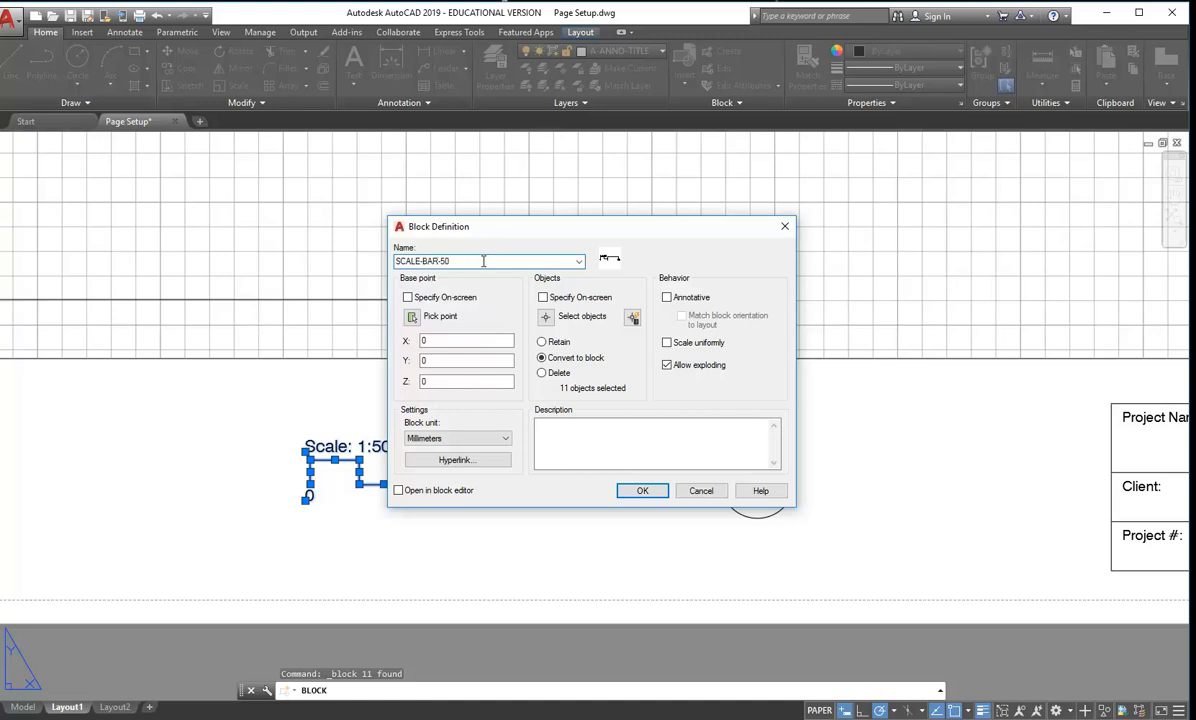
Set the block's base point at the scale bar's upper-left corner above the 0 and create the block, converting the original objects.
click(411, 319)
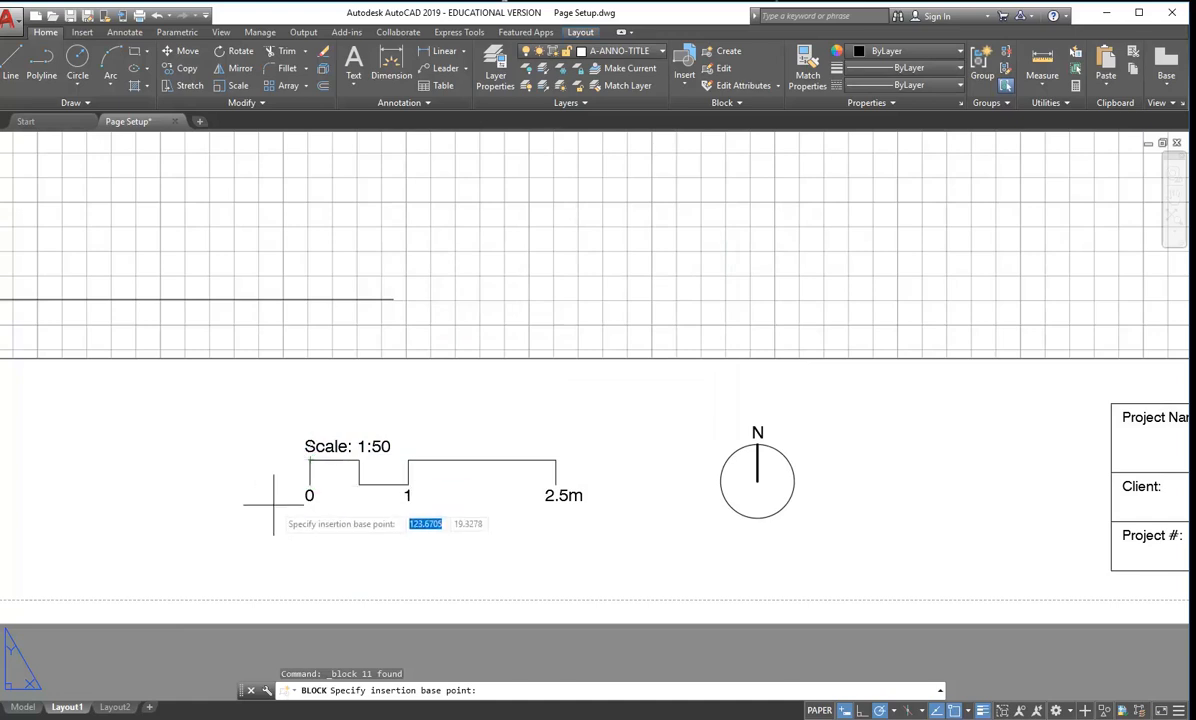
click(310, 460)
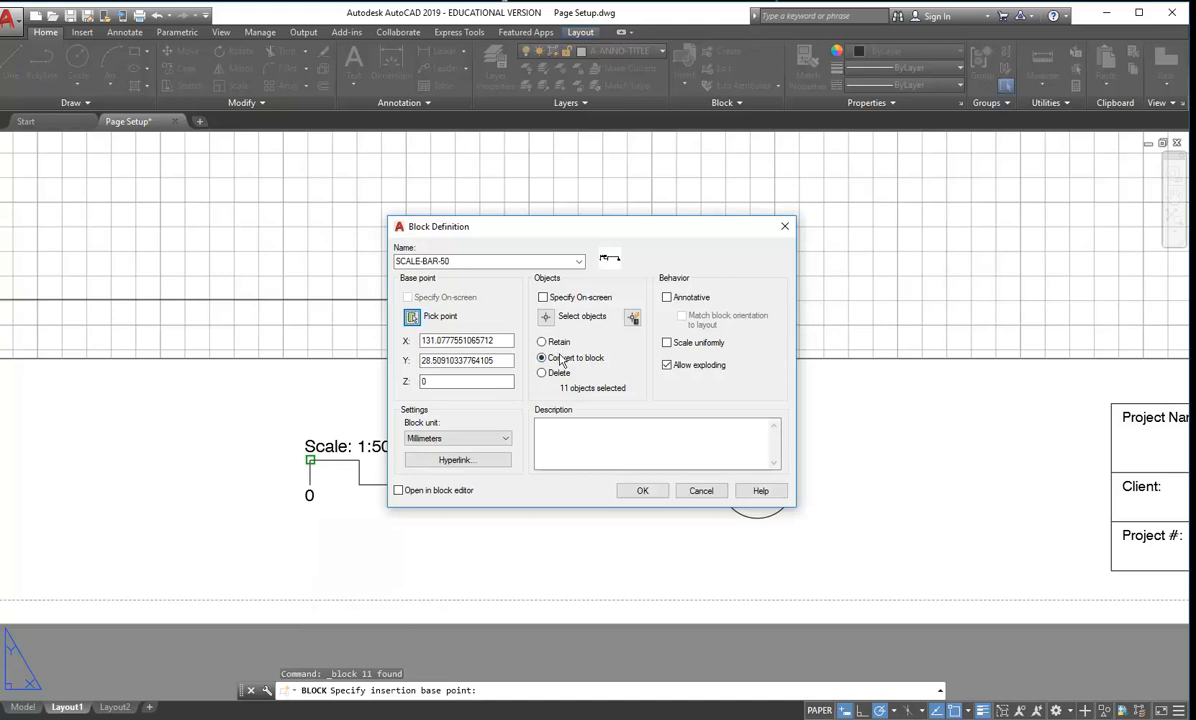
click(645, 491)
click(423, 458)
key(Escape)
key(Escape)
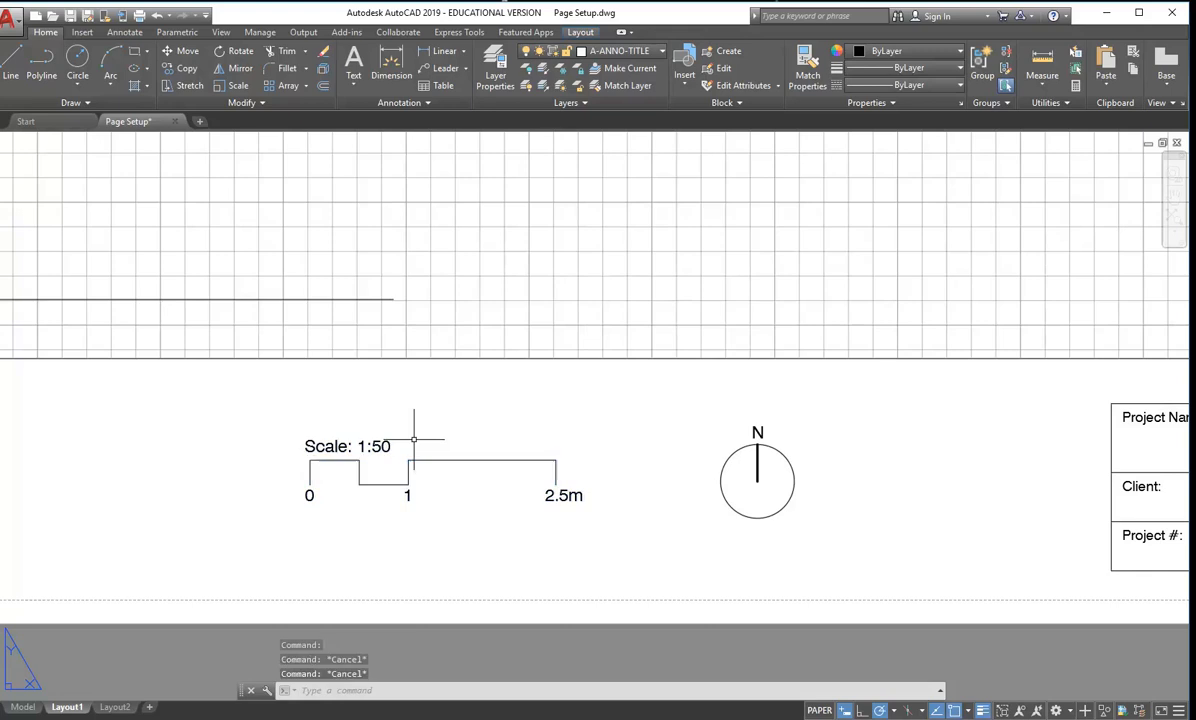
click(684, 78)
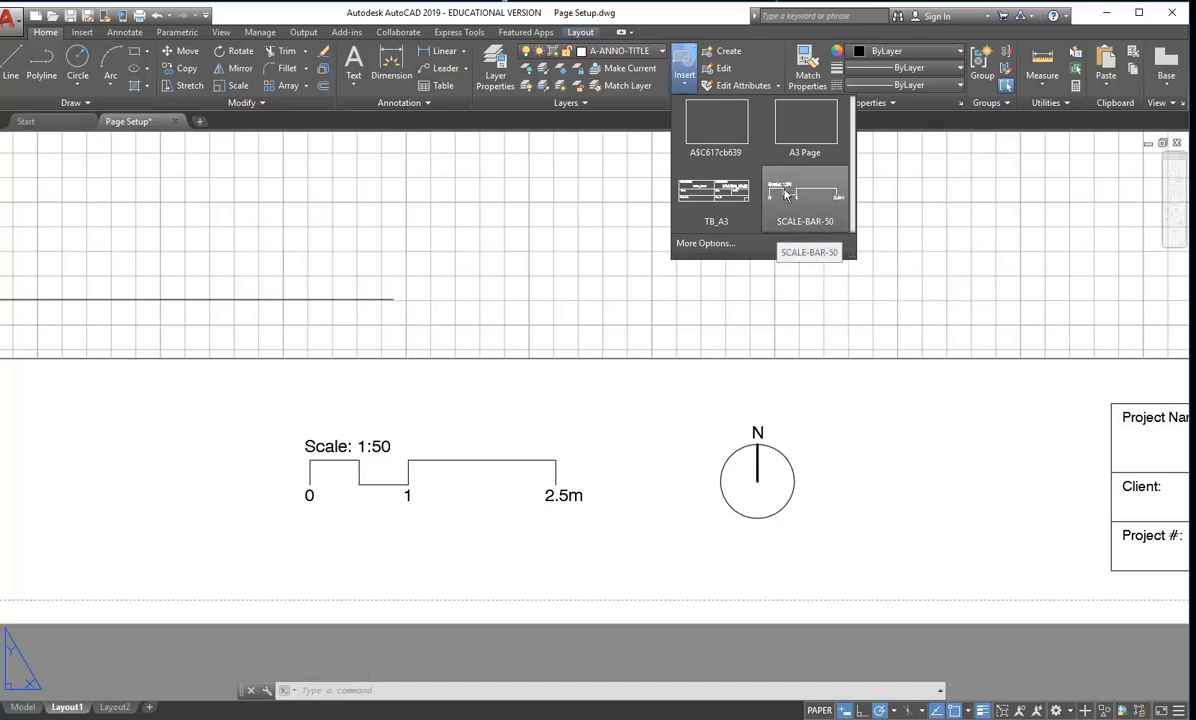
click(785, 195)
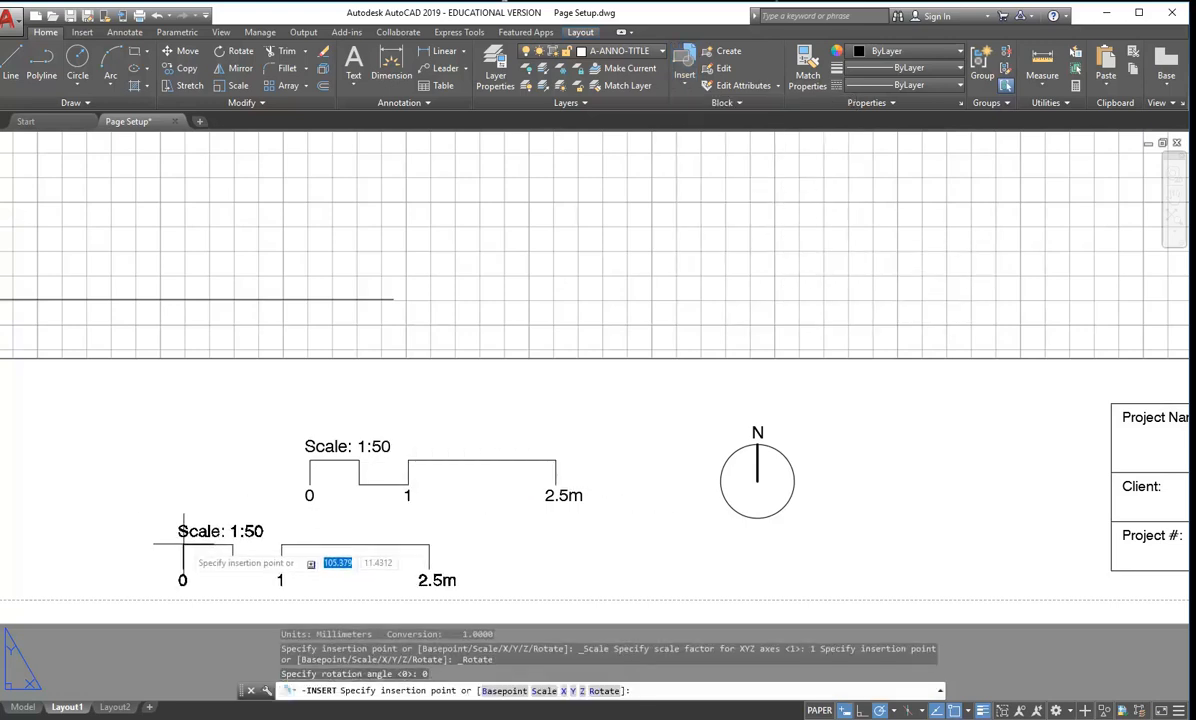
key(Escape)
key(Escape)
key(Escape)
click(684, 70)
key(Escape)
text(i)
key(Return)
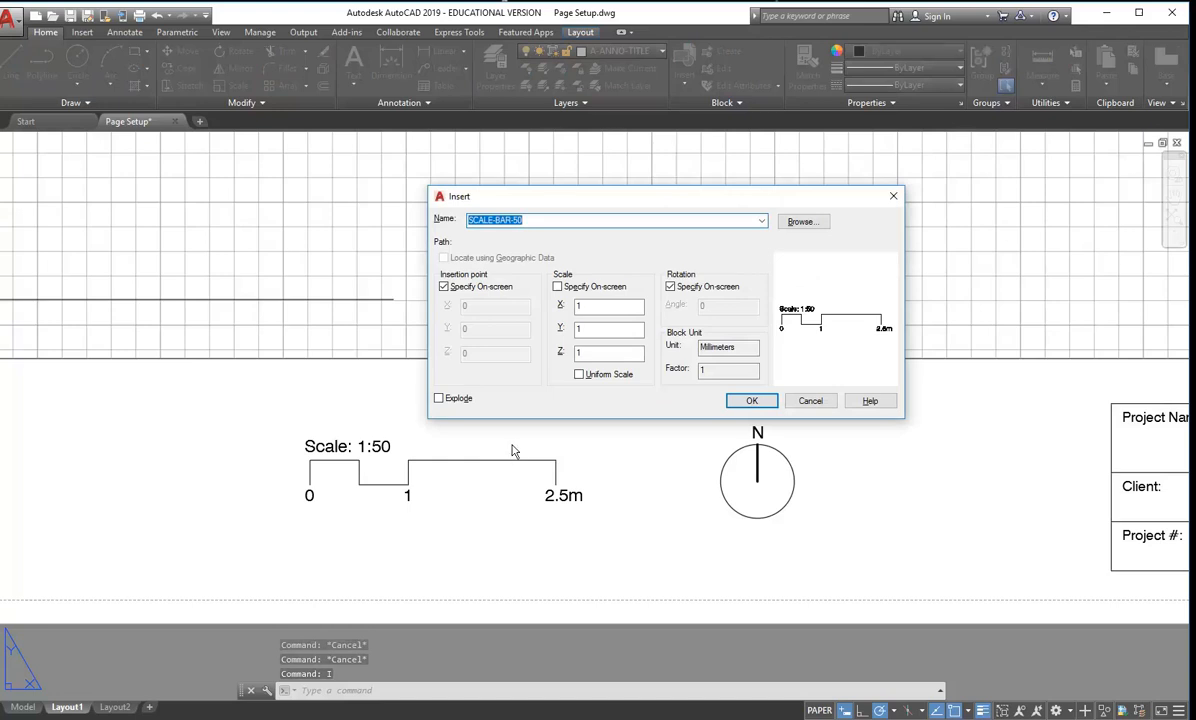
key(Return)
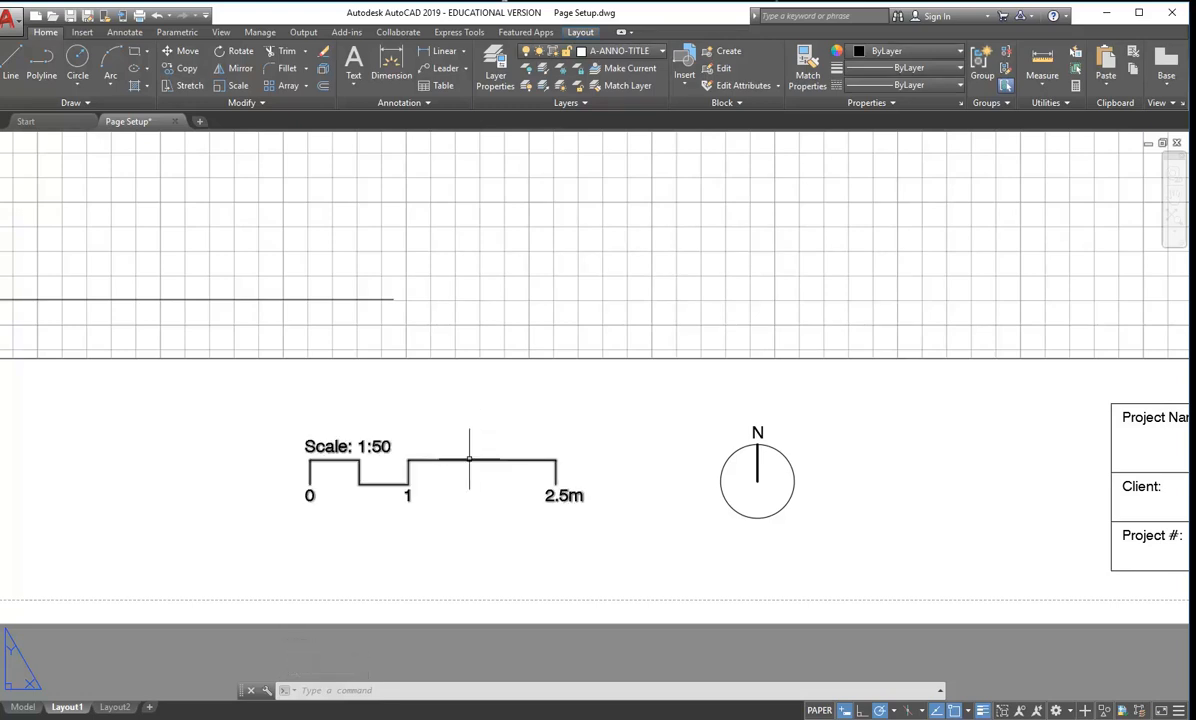
Start Write Block for the scale bar block and browse for a destination for SCALE-BAR-50.dwg.
click(469, 459)
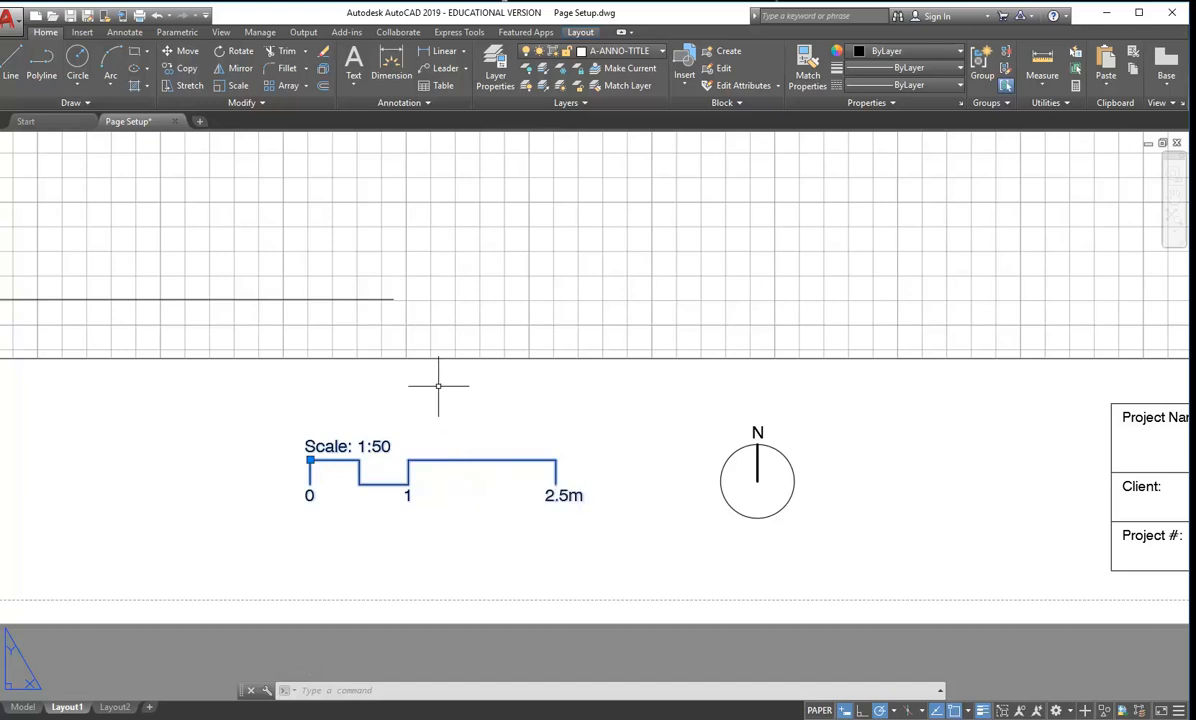
text(w)
key(Return)
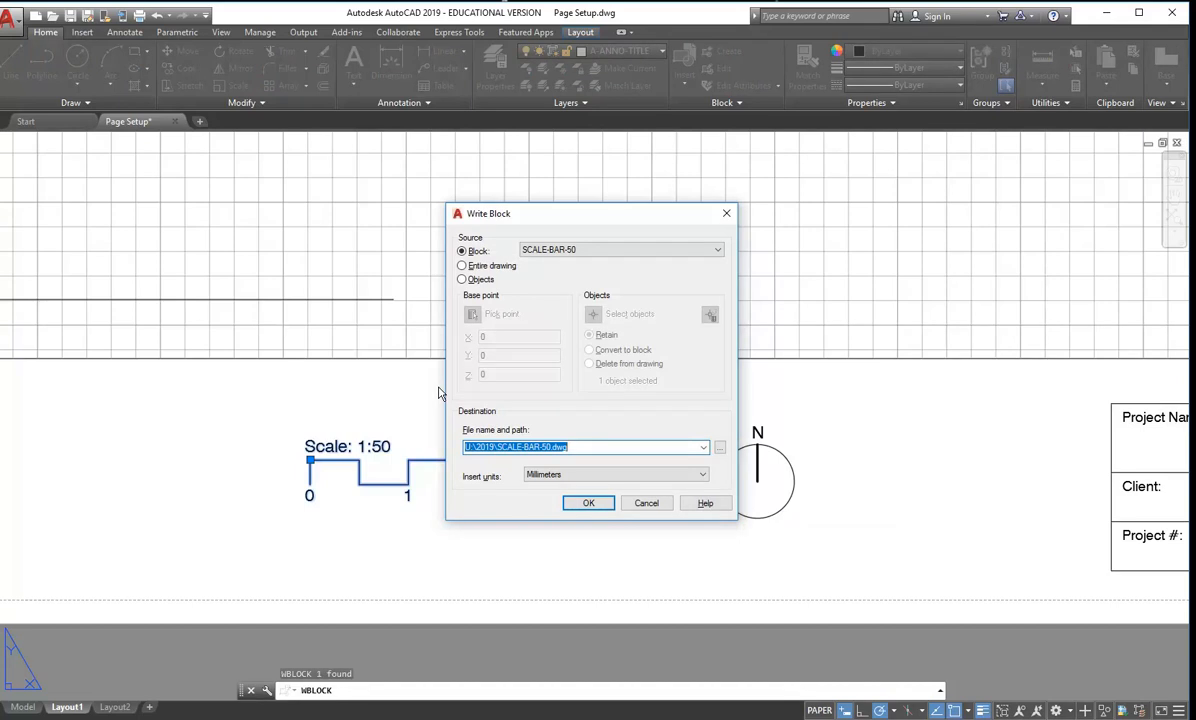
click(590, 448)
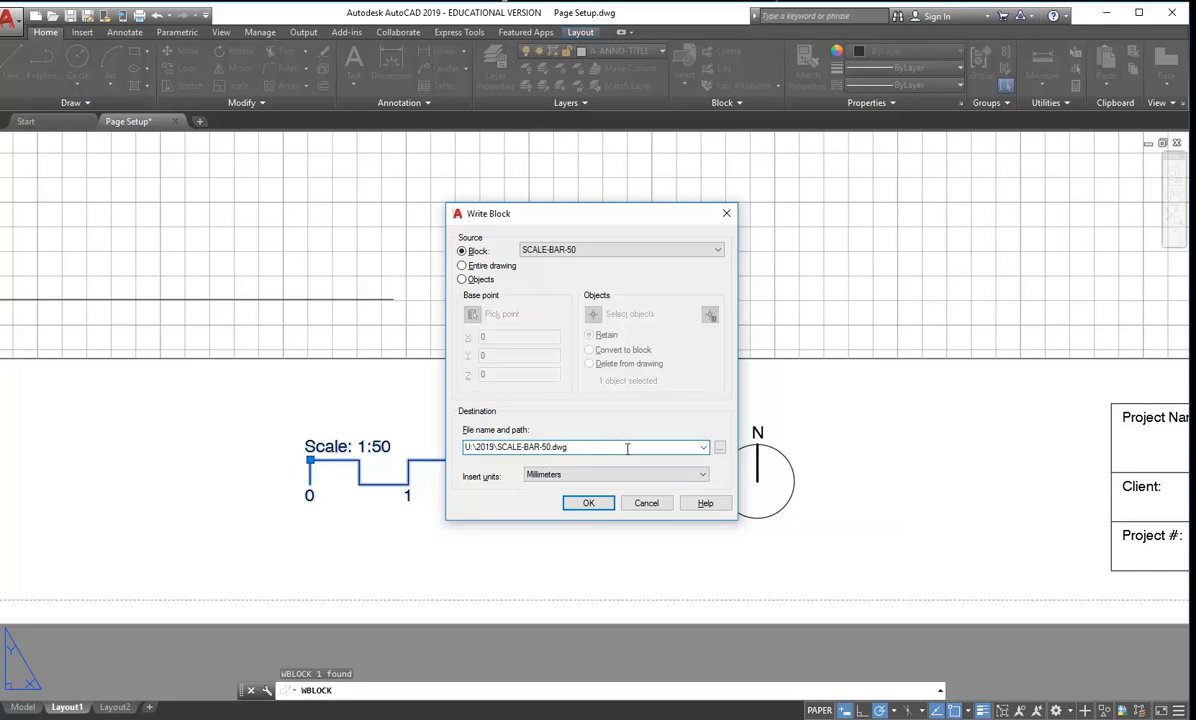
click(719, 447)
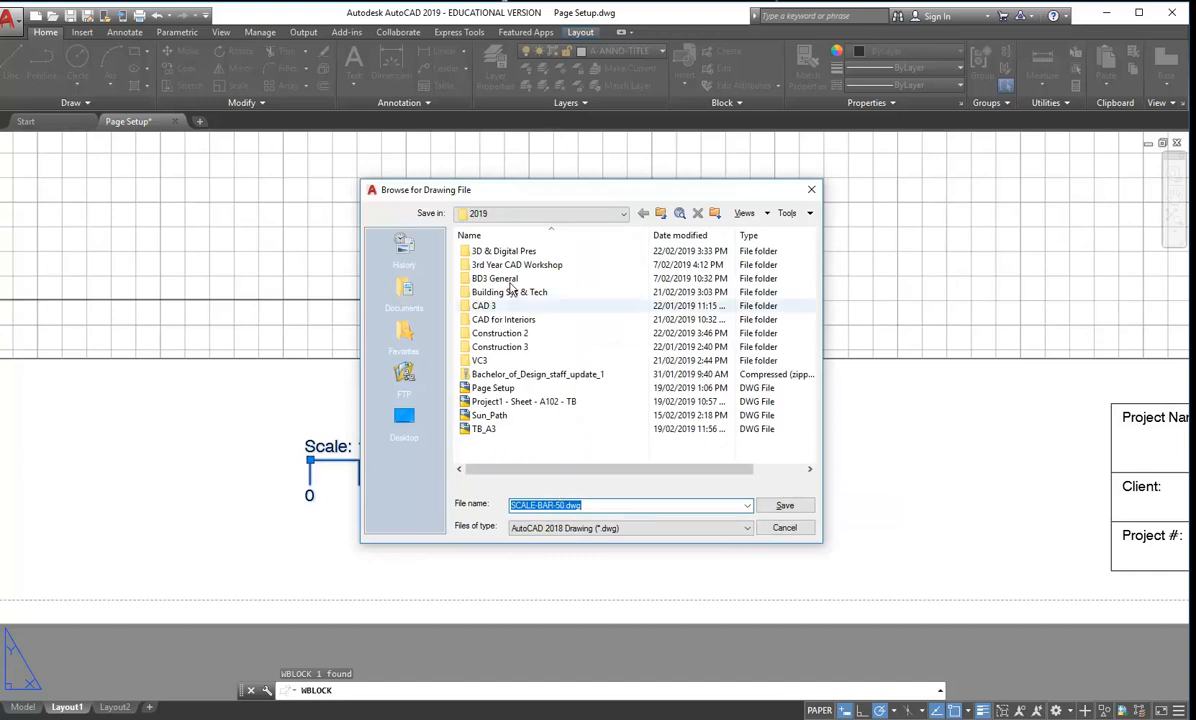
Go to the AutoCAD Library folder inside EDU_DC_InteriorDesign on the StudentResources (P:) drive.
click(546, 218)
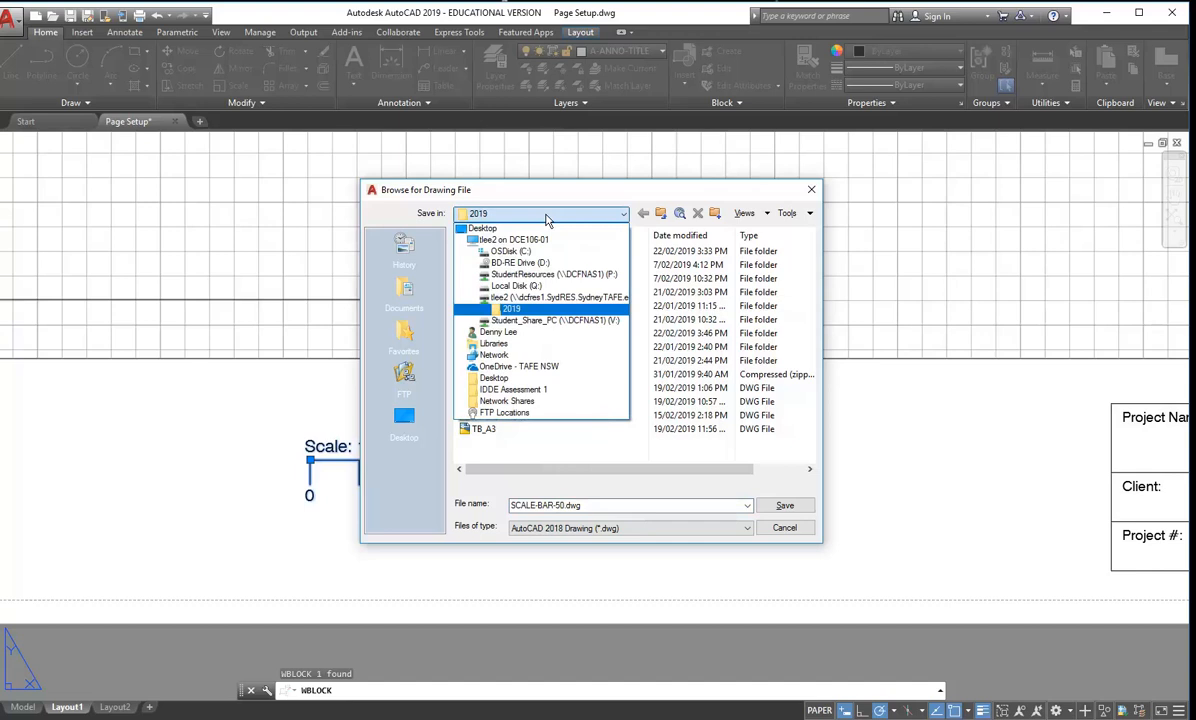
click(548, 274)
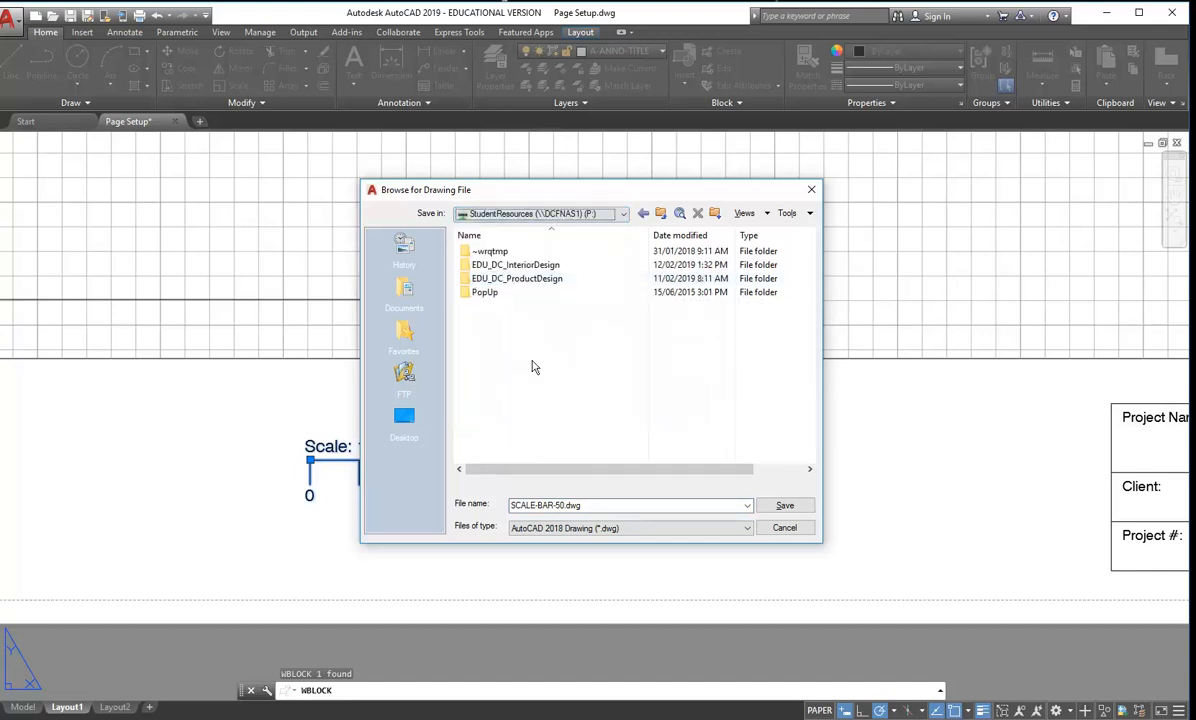
double_click(495, 265)
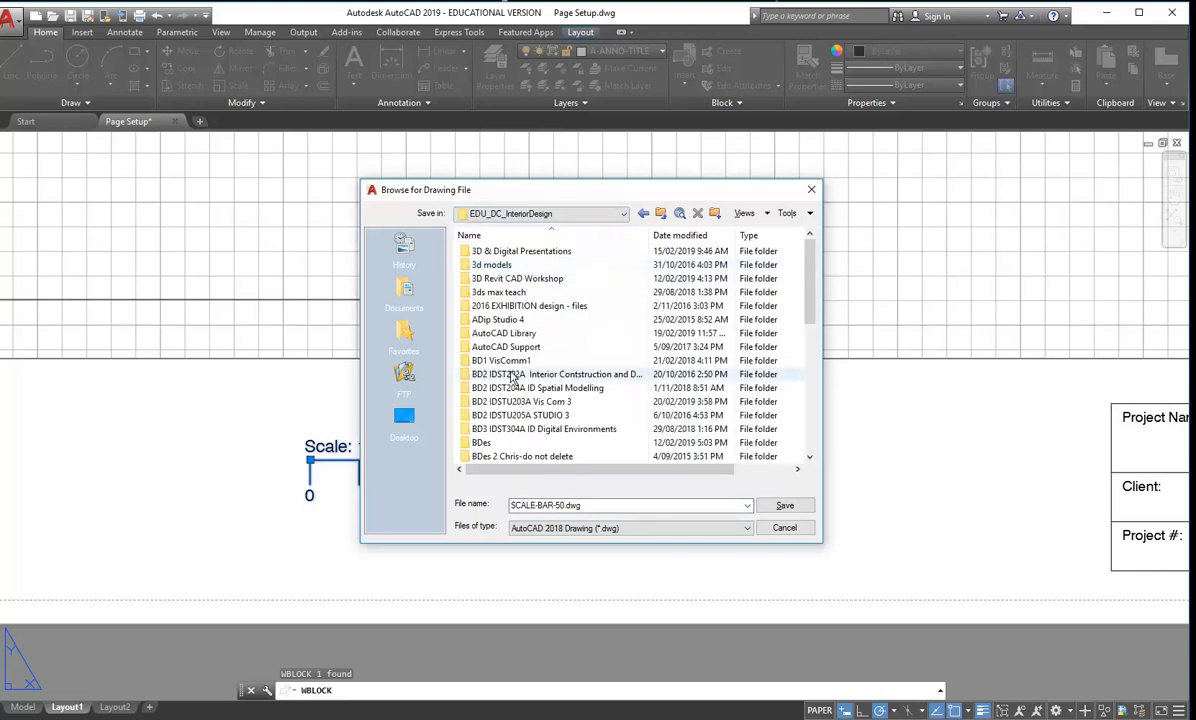
mouse_move(822, 542)
mouse_down()
mouse_move(1000, 585)
mouse_move(1017, 612)
mouse_up()
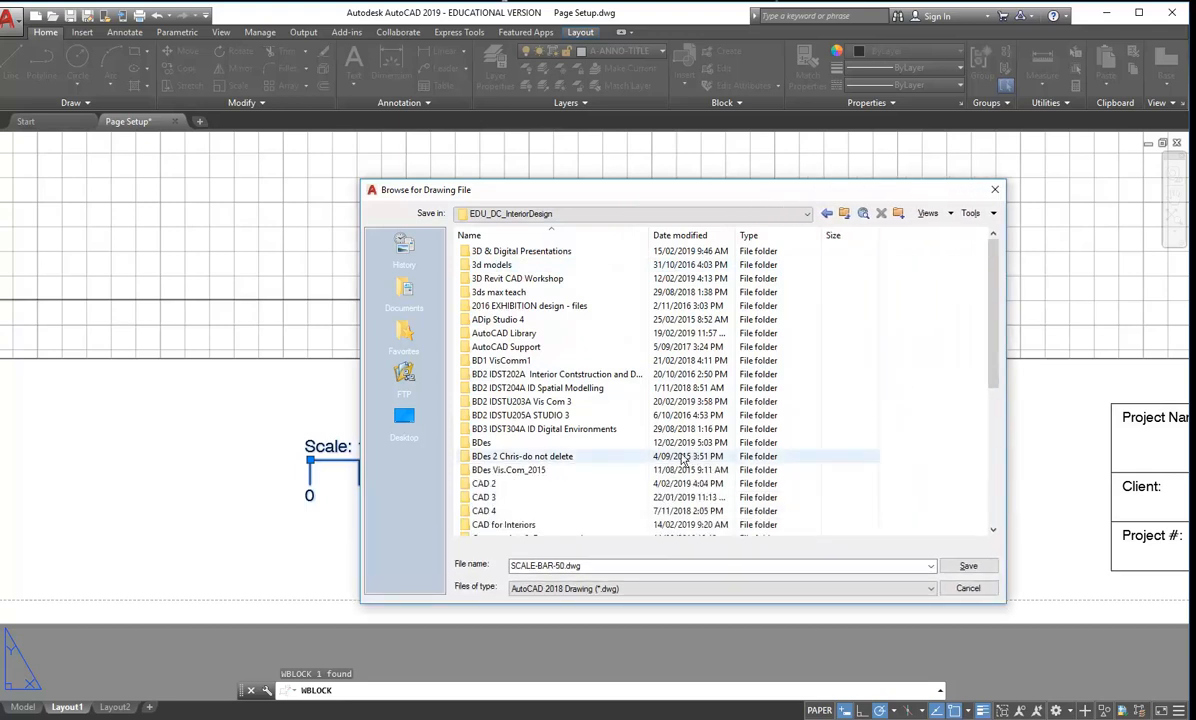
double_click(503, 335)
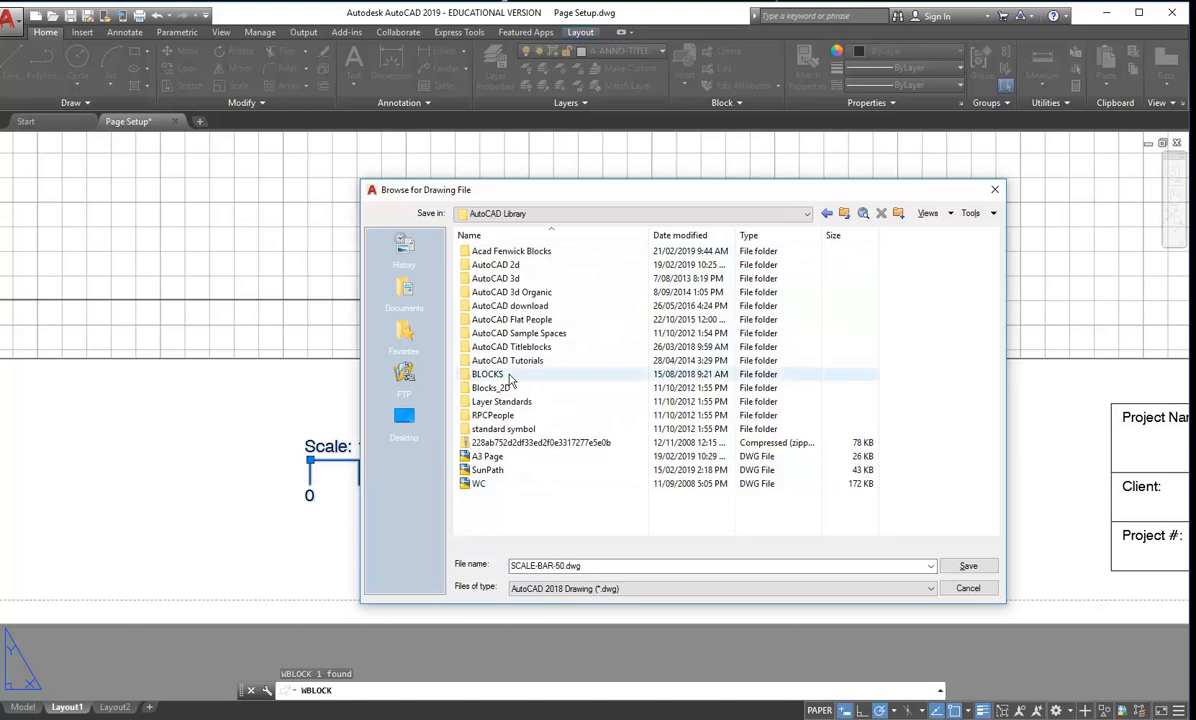
Create a folder named 2019 Blocks in AutoCAD Library and set it as the save location for SCALE-BAR-50.dwg.
right_click(491, 523)
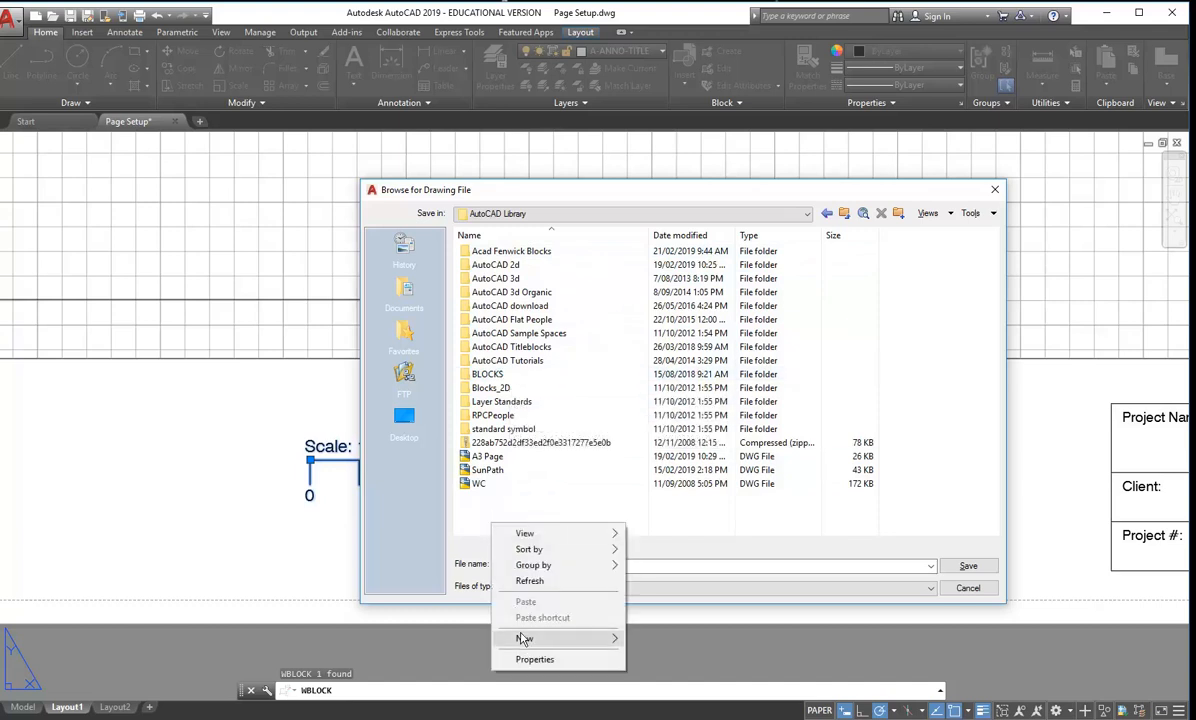
mouse_move(526, 642)
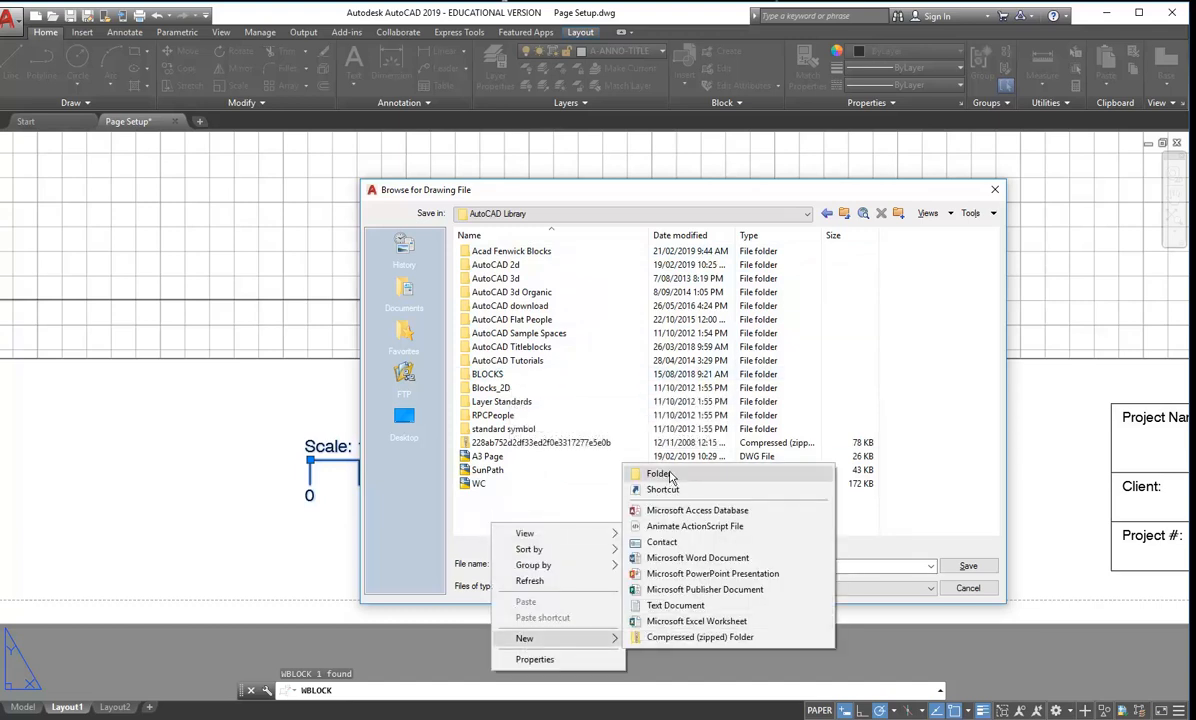
click(667, 477)
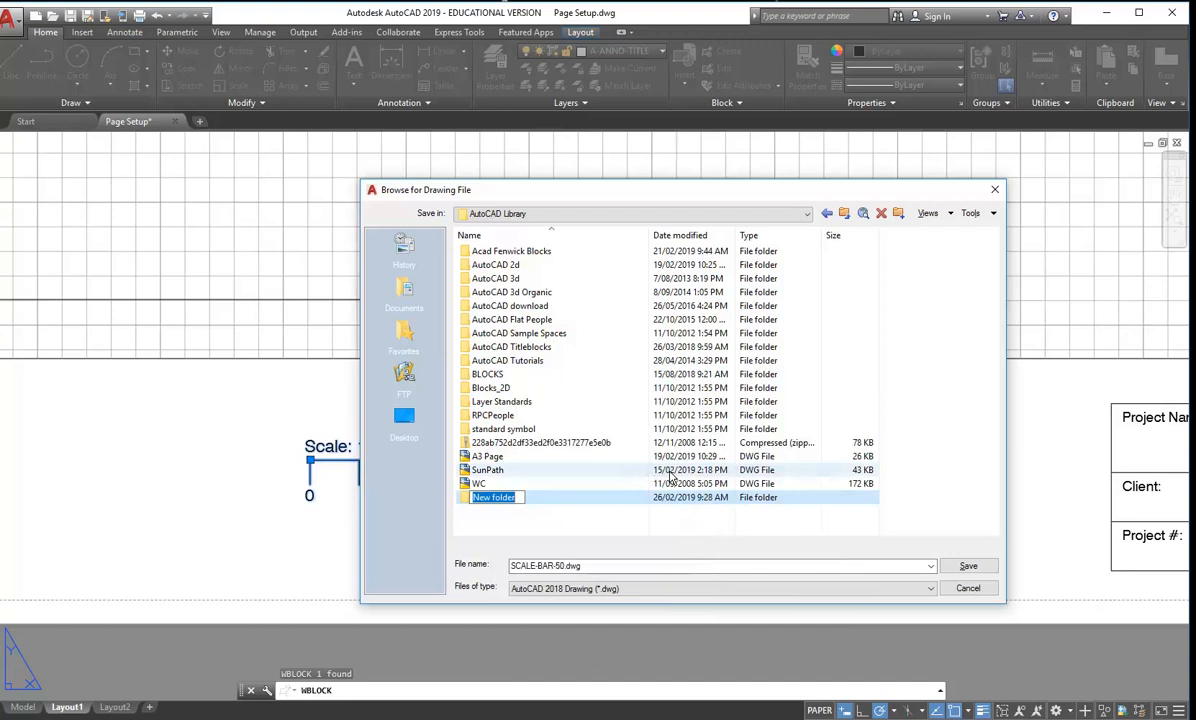
text(2019 Blocks)
key(Return)
key(Return)
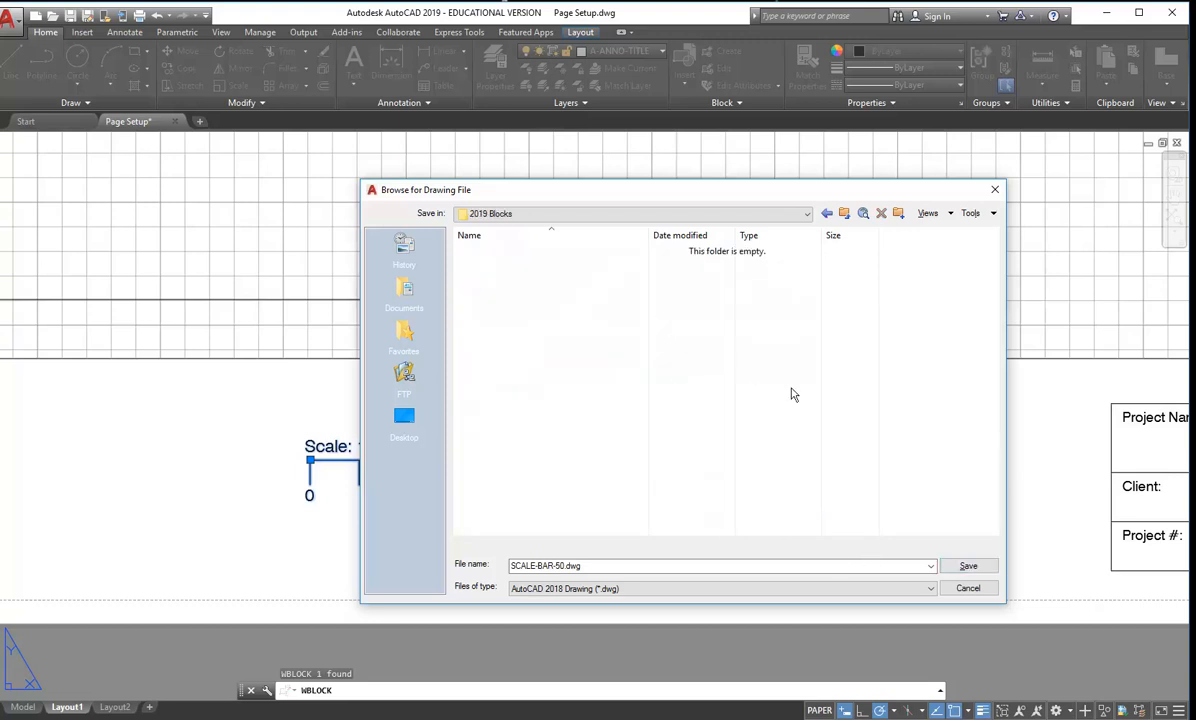
click(984, 568)
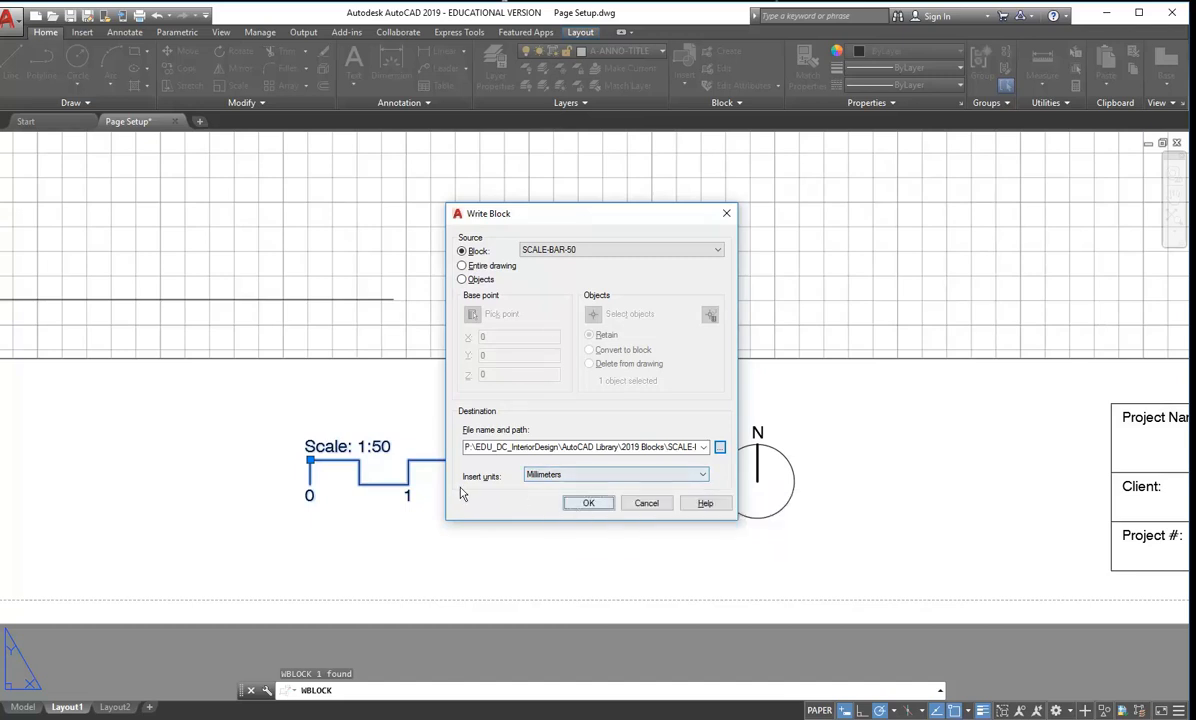
Write SCALE-BAR-50.dwg out to the 2019 Blocks folder and start a new drawing from the acadiso template.
click(587, 503)
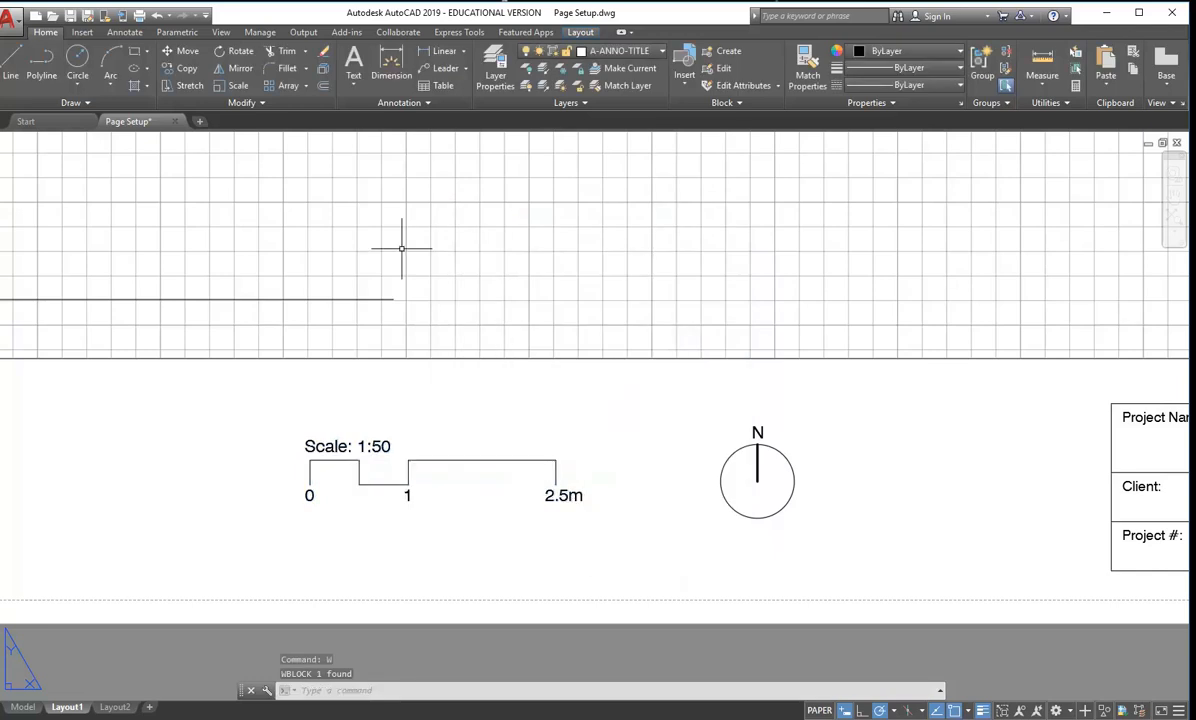
click(9, 27)
click(36, 92)
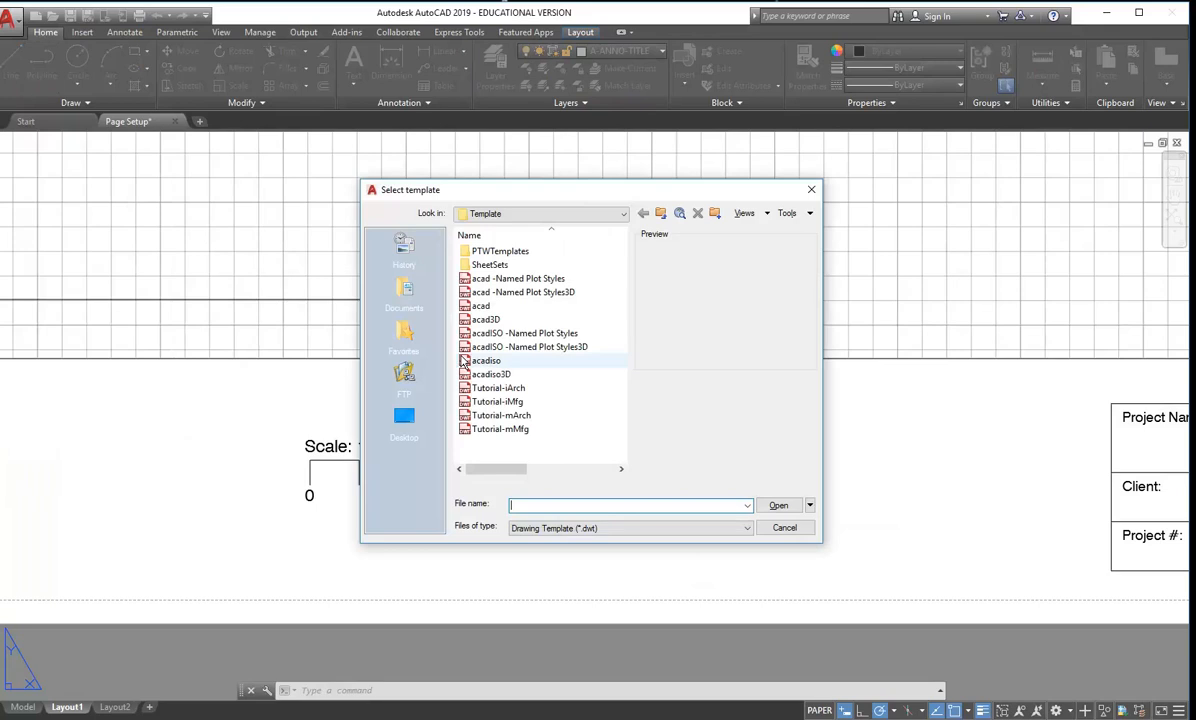
click(472, 360)
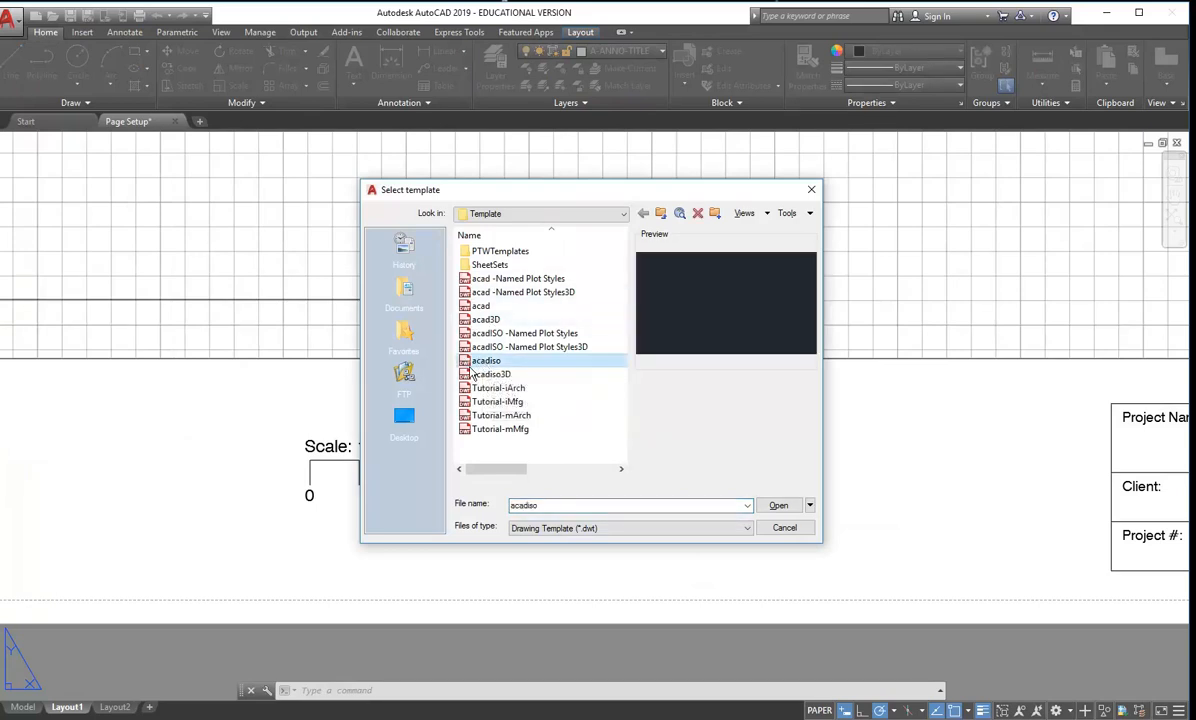
double_click(474, 362)
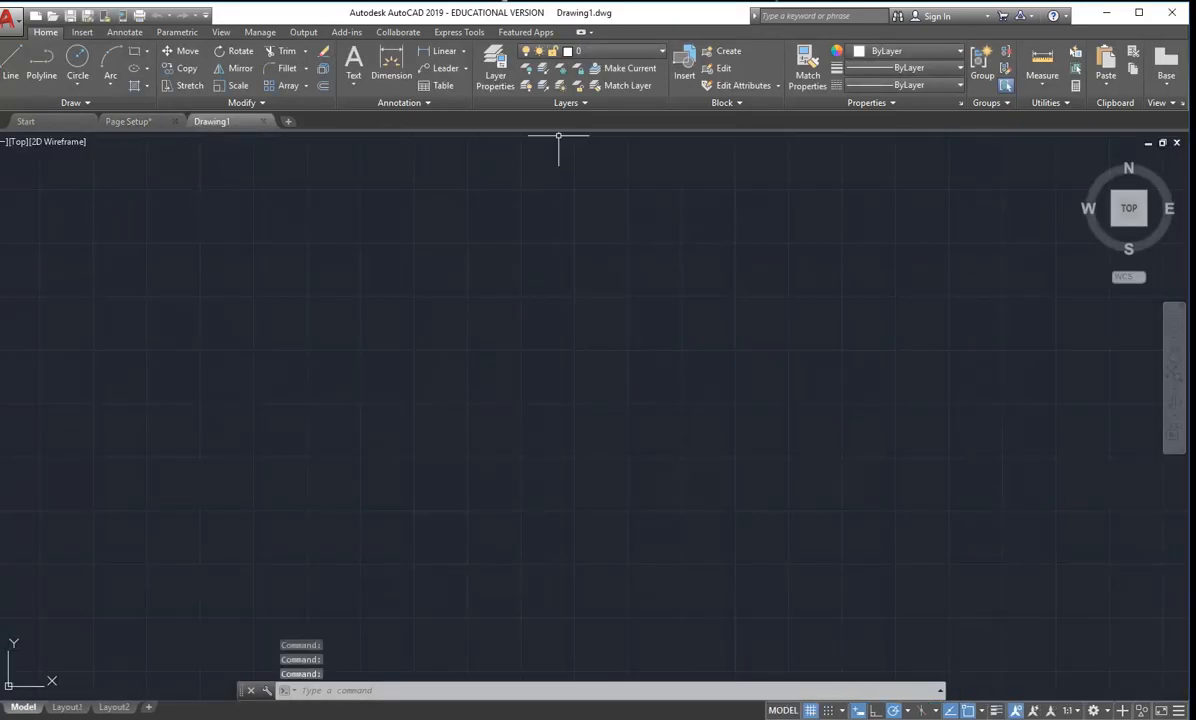
Start inserting a block and choose SCALE-BAR-50.dwg from the 2019 Blocks folder as its source.
click(684, 62)
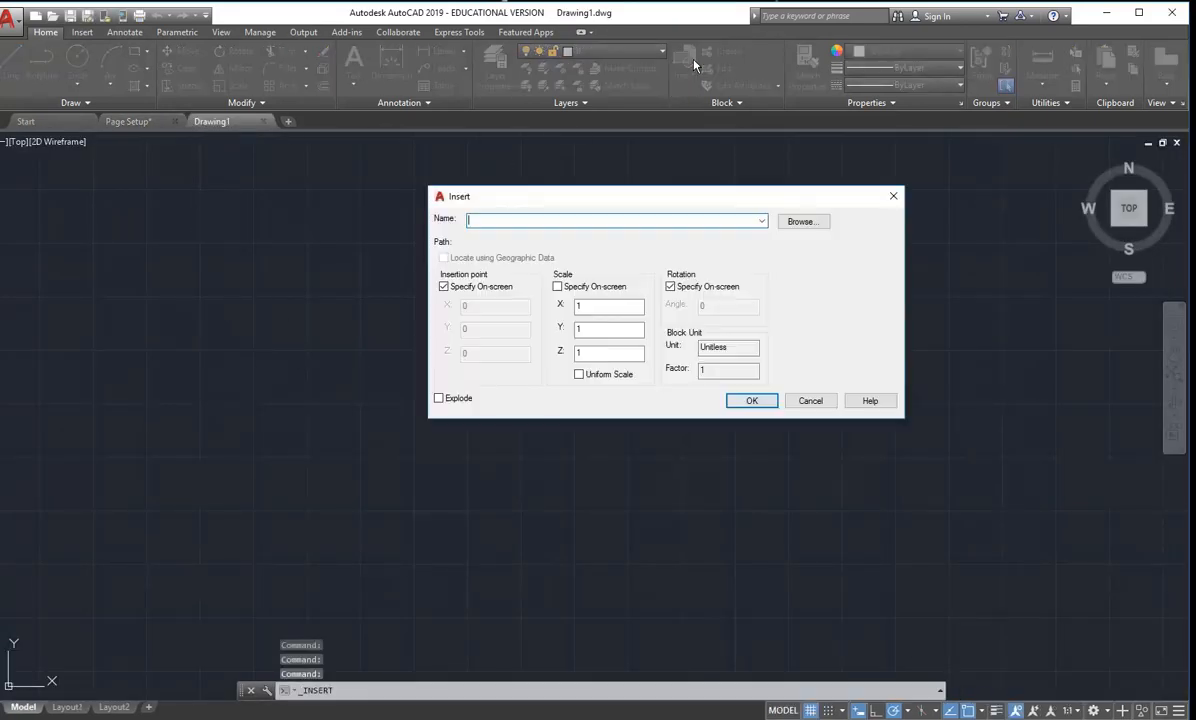
click(799, 221)
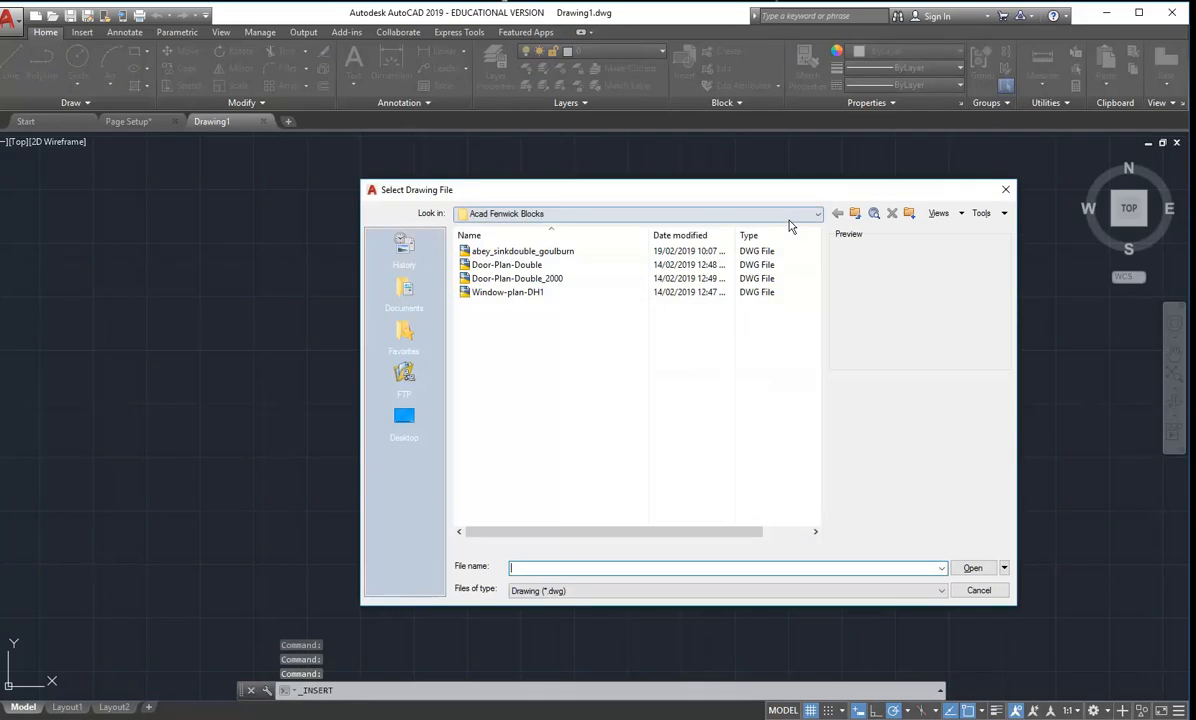
click(855, 213)
double_click(482, 250)
click(486, 251)
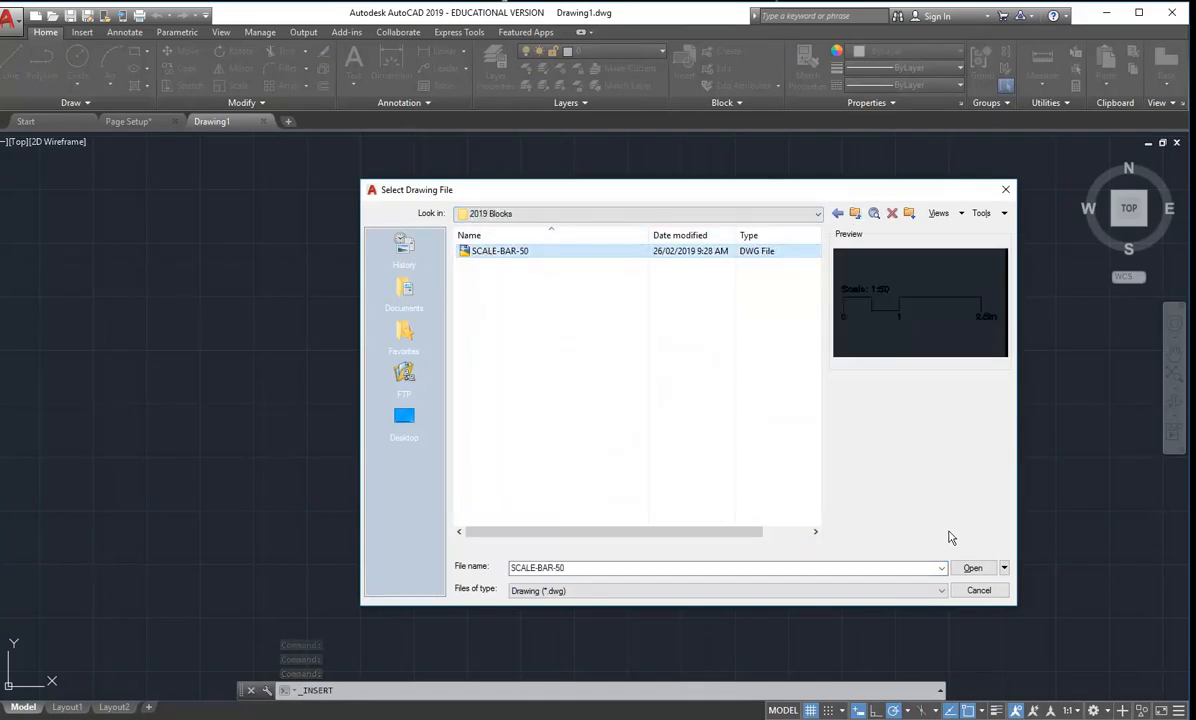
click(973, 568)
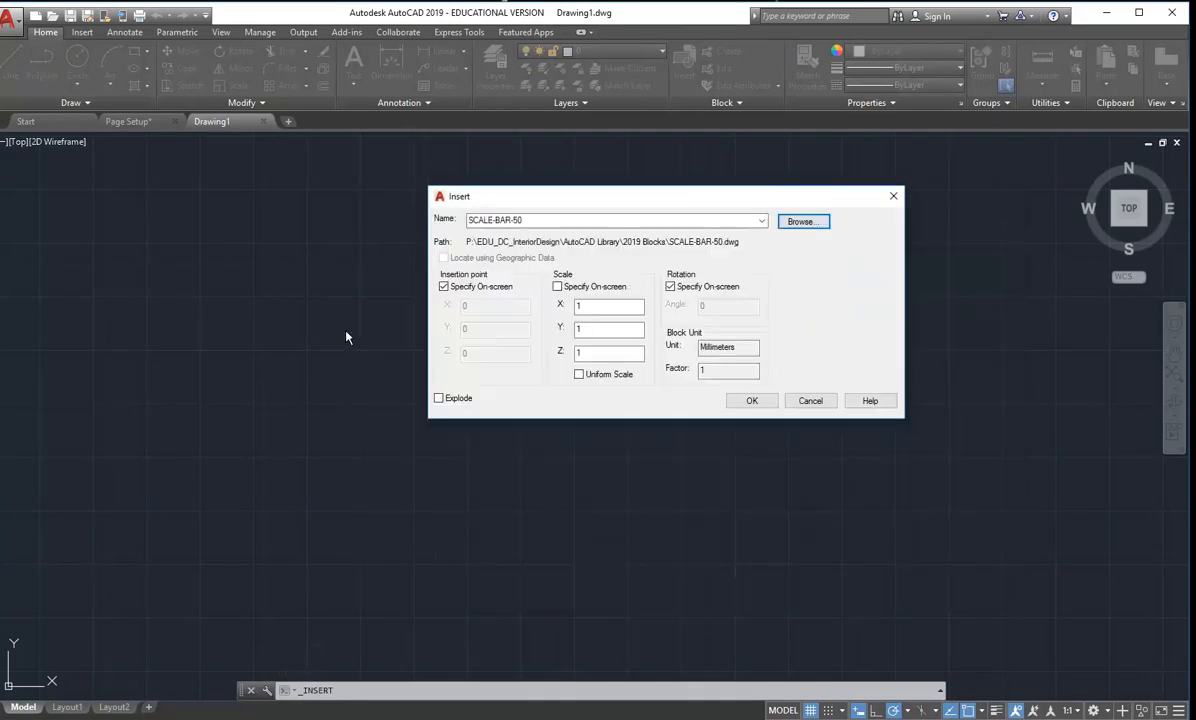
Place the scale bar block in model space slightly above and right of the origin, at scale 1 and rotation 0.
click(752, 401)
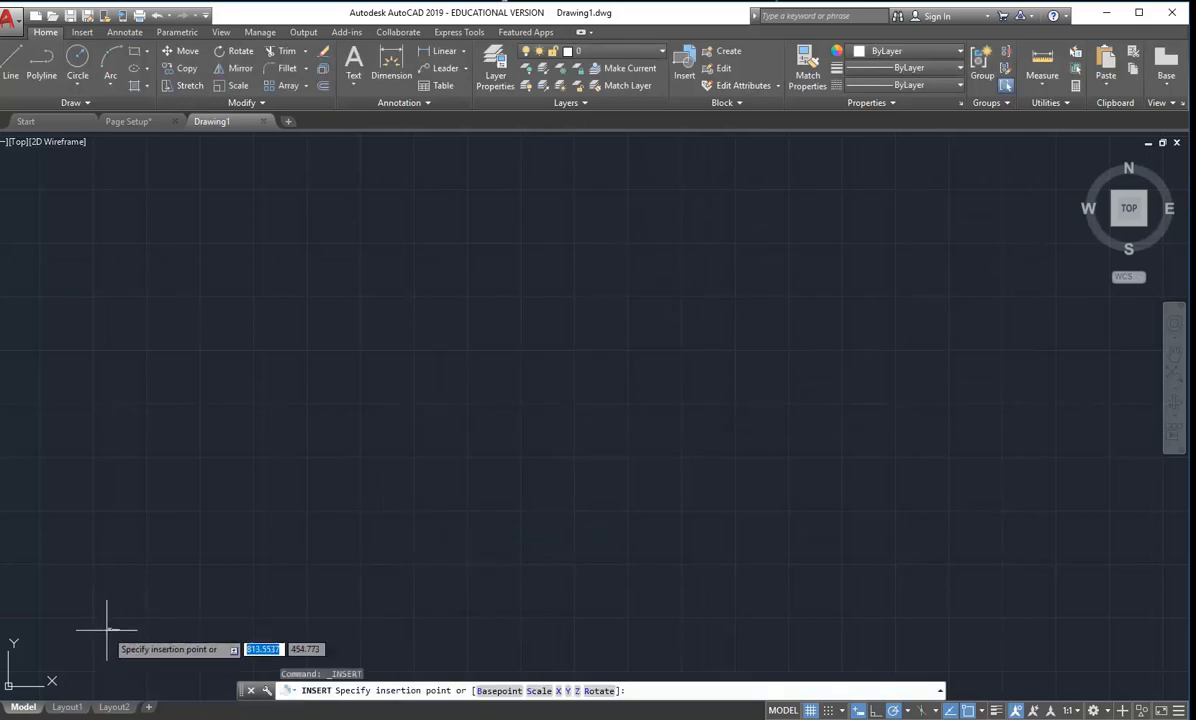
middle_drag(75, 651, 305, 472)
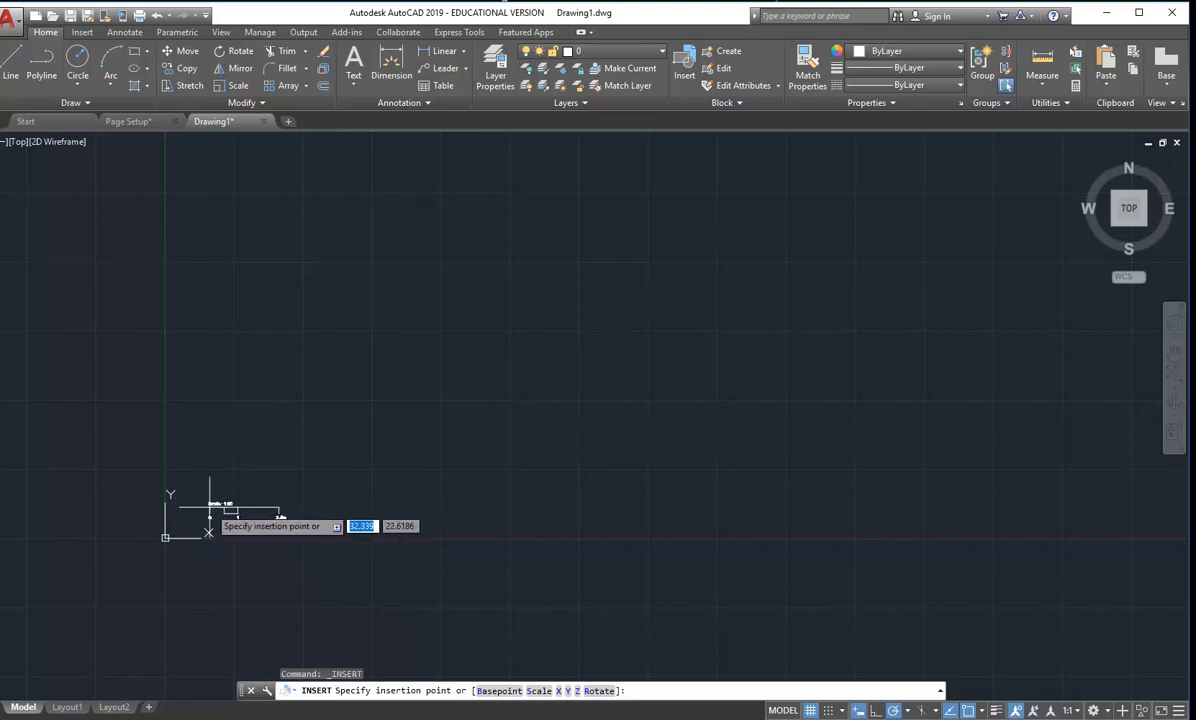
click(211, 506)
key(Return)
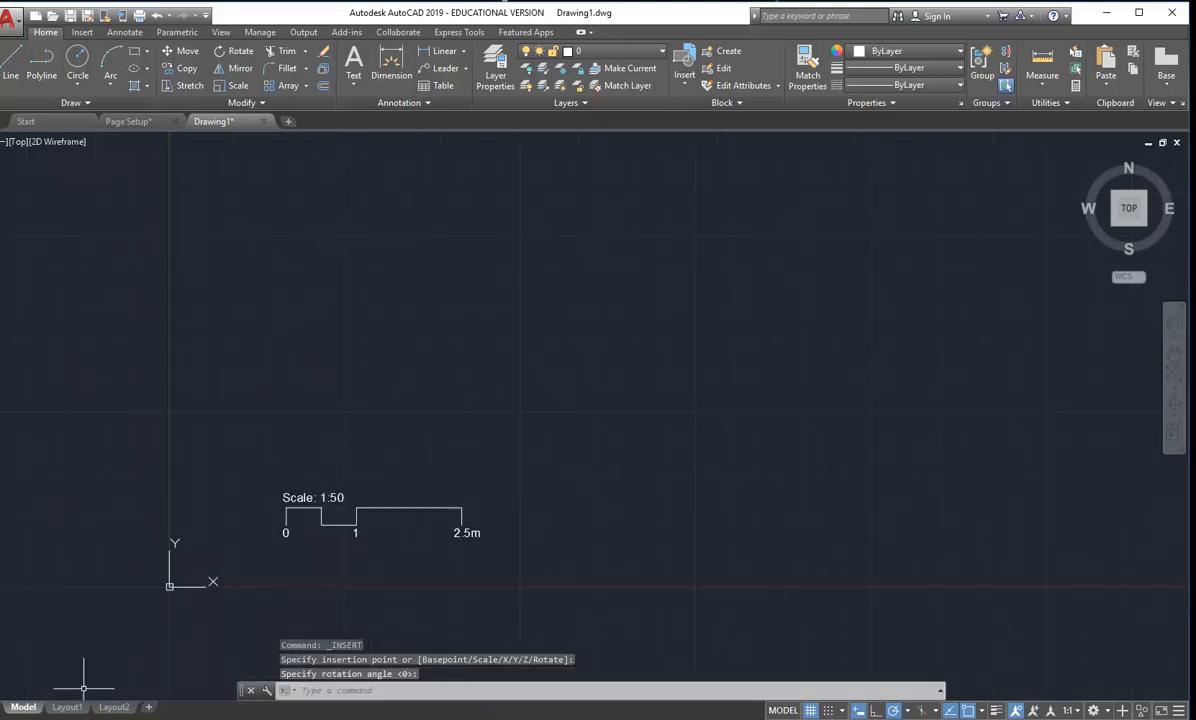
Switch to Layout1 of the new drawing and delete its viewport.
click(67, 707)
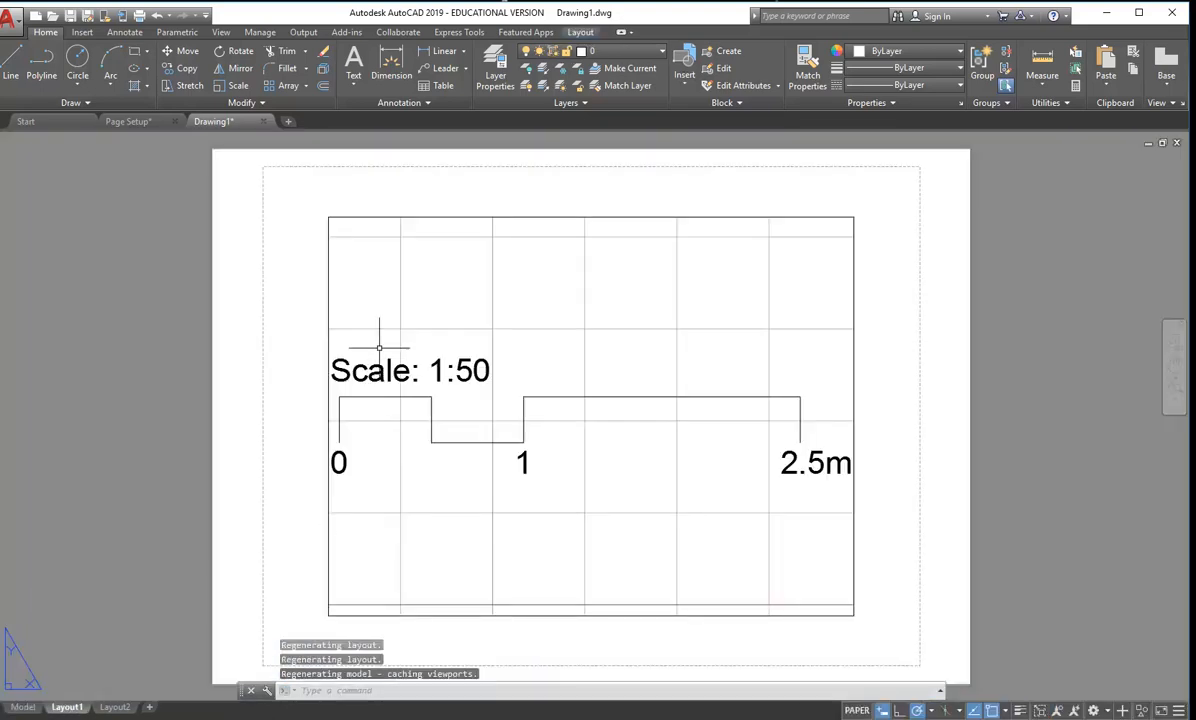
scroll(443, 340, down, 4)
middle_drag(443, 340, 341, 371)
scroll(338, 373, up, 5)
scroll(305, 410, down, 3)
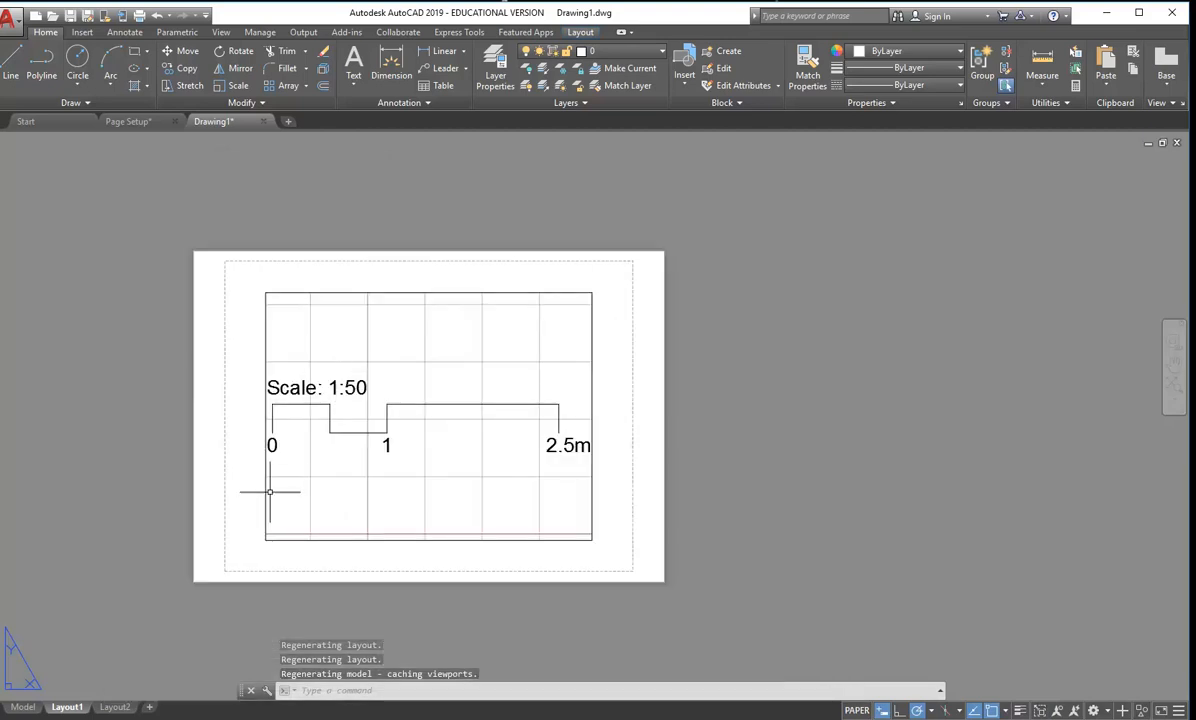
click(351, 539)
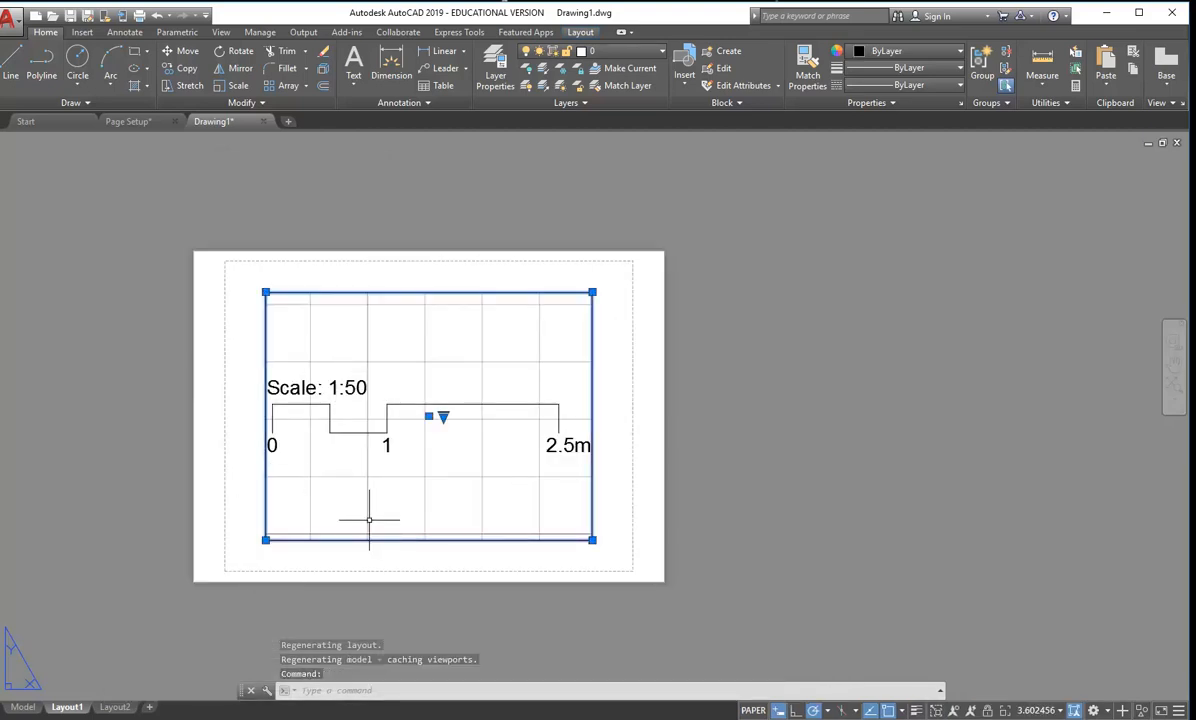
key(Delete)
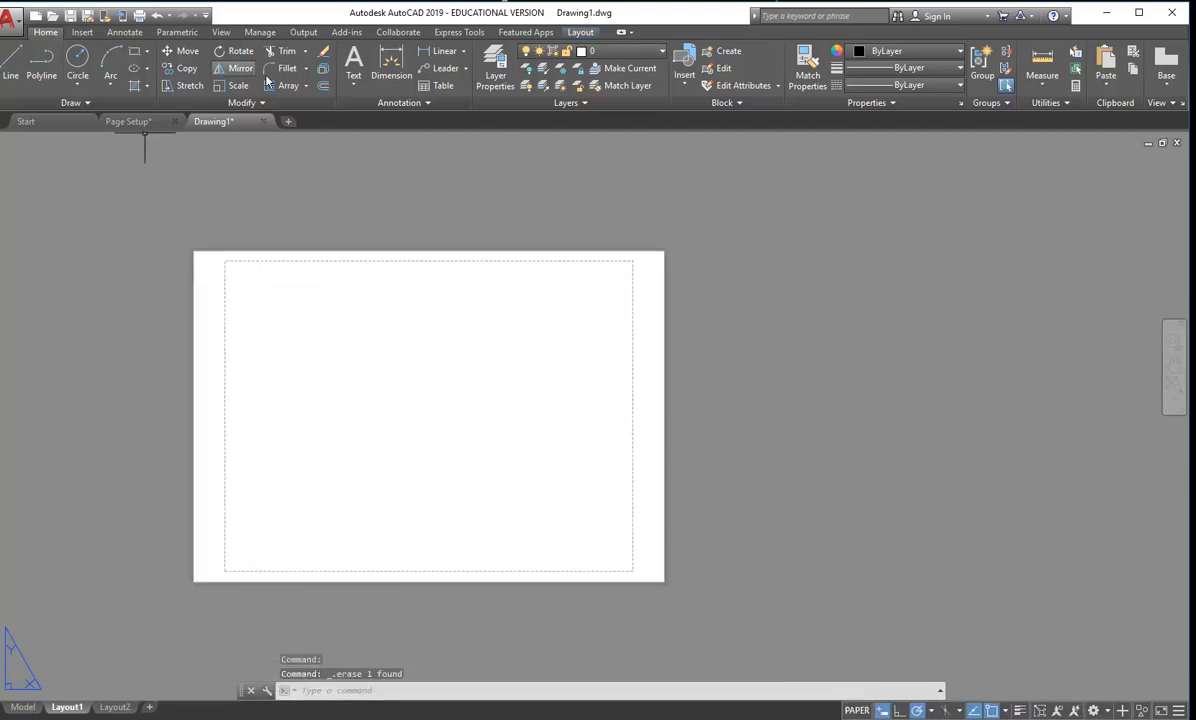
Insert the SCALE-BAR-50 block near the lower-left corner of the layout sheet at scale 1 and rotation 0.
click(684, 68)
click(715, 147)
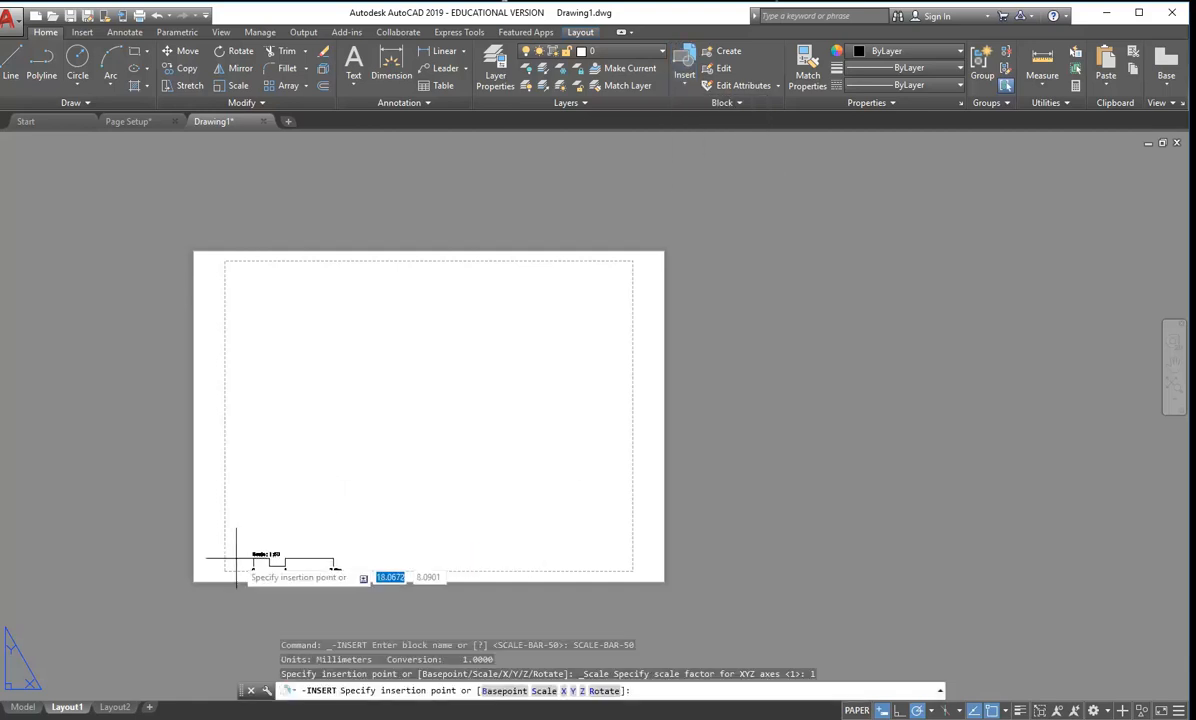
click(254, 540)
key(Return)
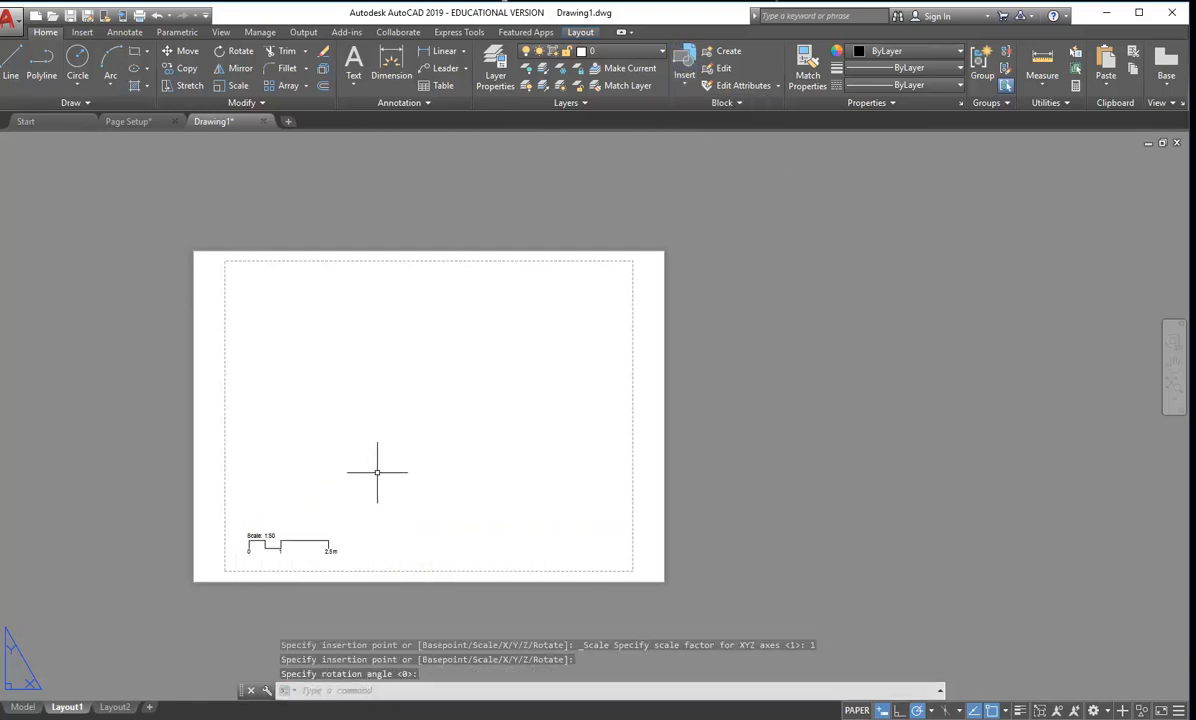
scroll(190, 604, up, 2)
middle_drag(367, 470, 326, 512)
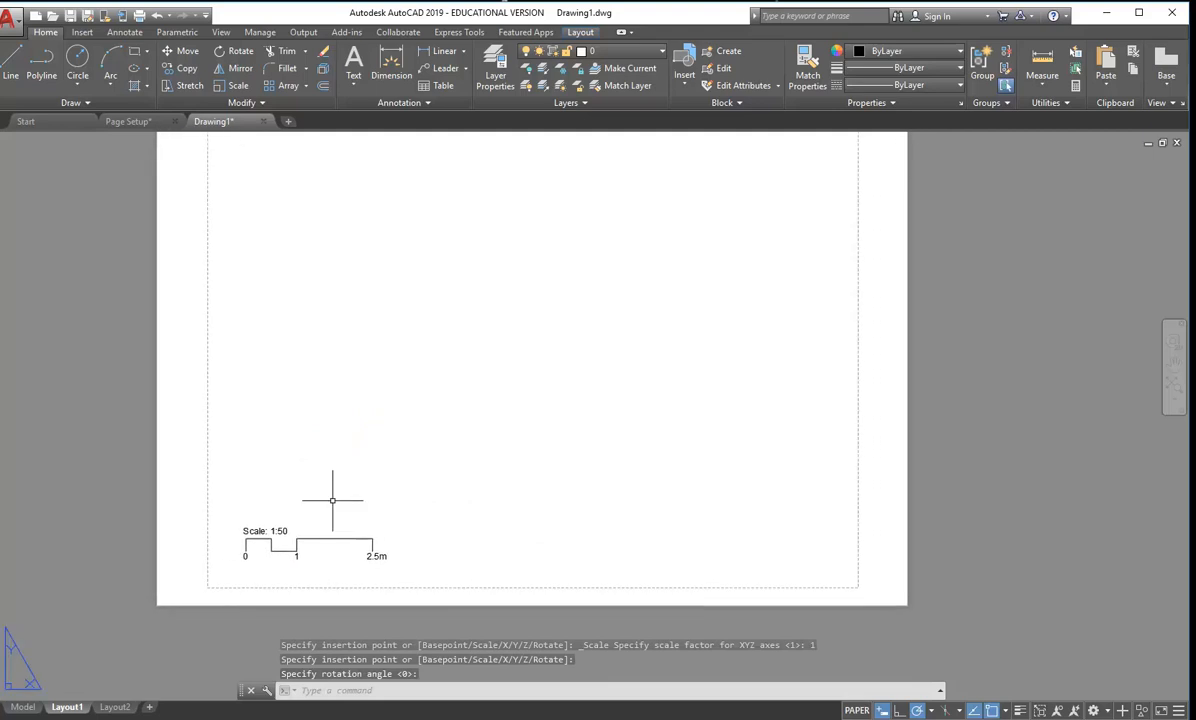
middle_drag(350, 420, 310, 475)
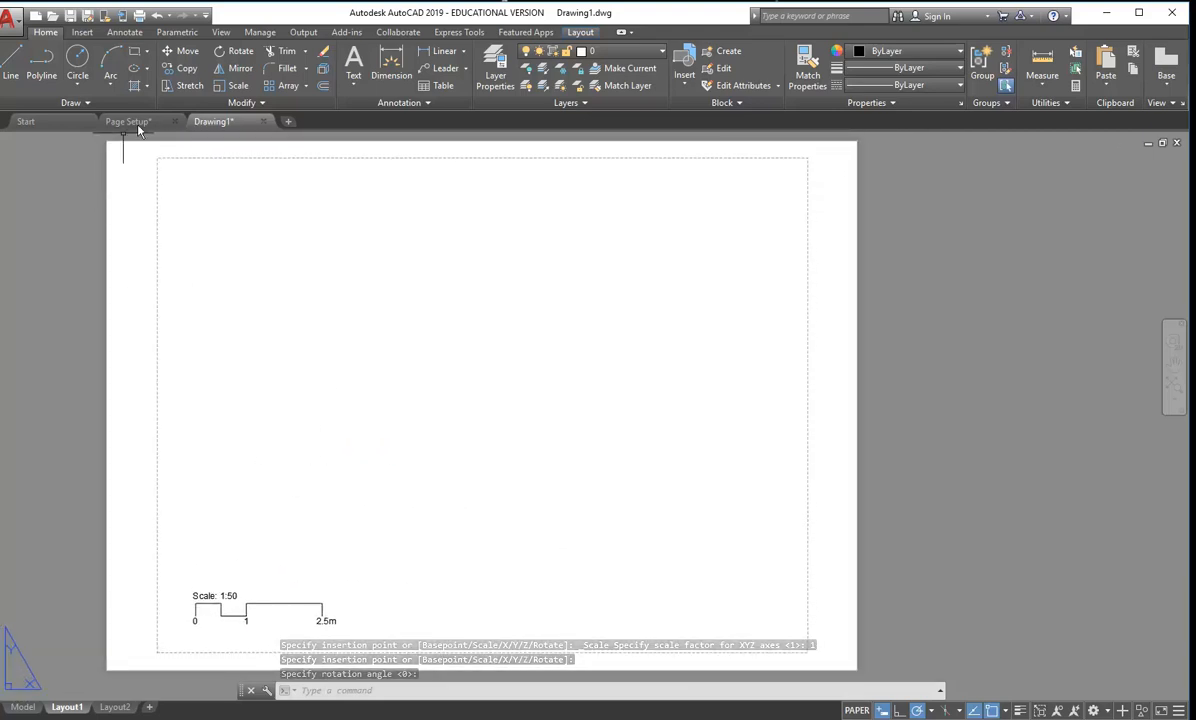
Return to the Page Setup drawing and examine the scale bar in its layout.
click(137, 122)
scroll(320, 475, down, 3)
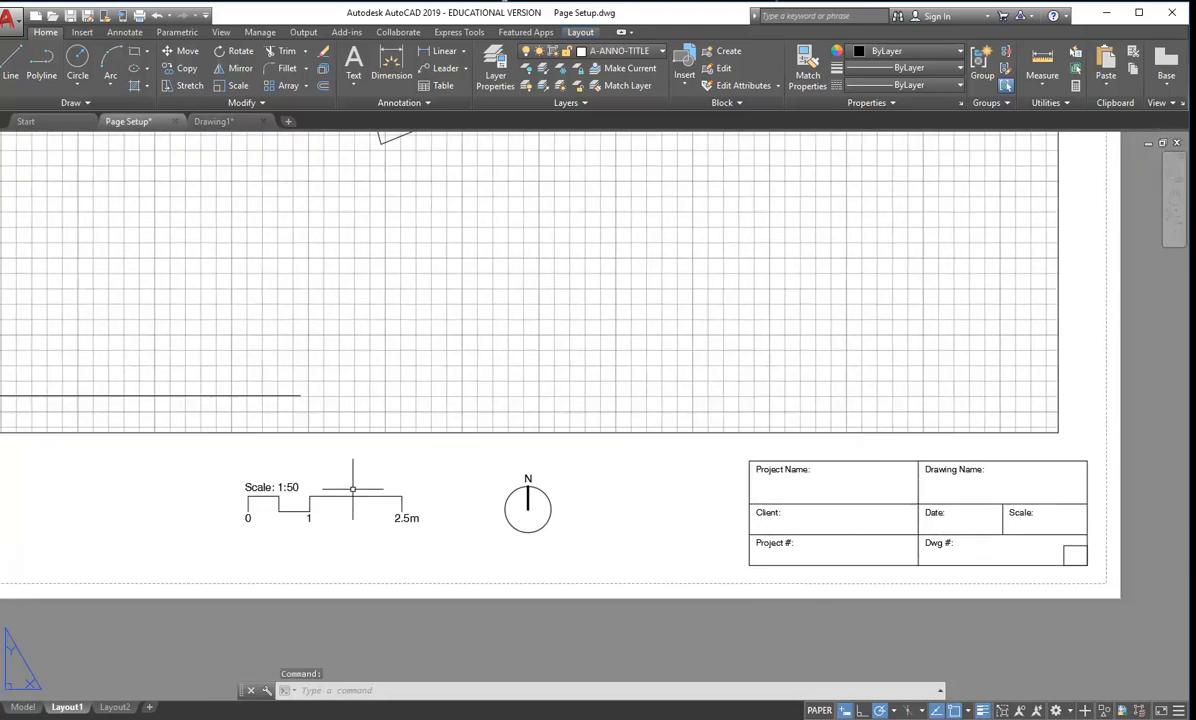
scroll(520, 550, up, 3)
click(374, 395)
key(Escape)
key(Escape)
scroll(320, 374, down, 2)
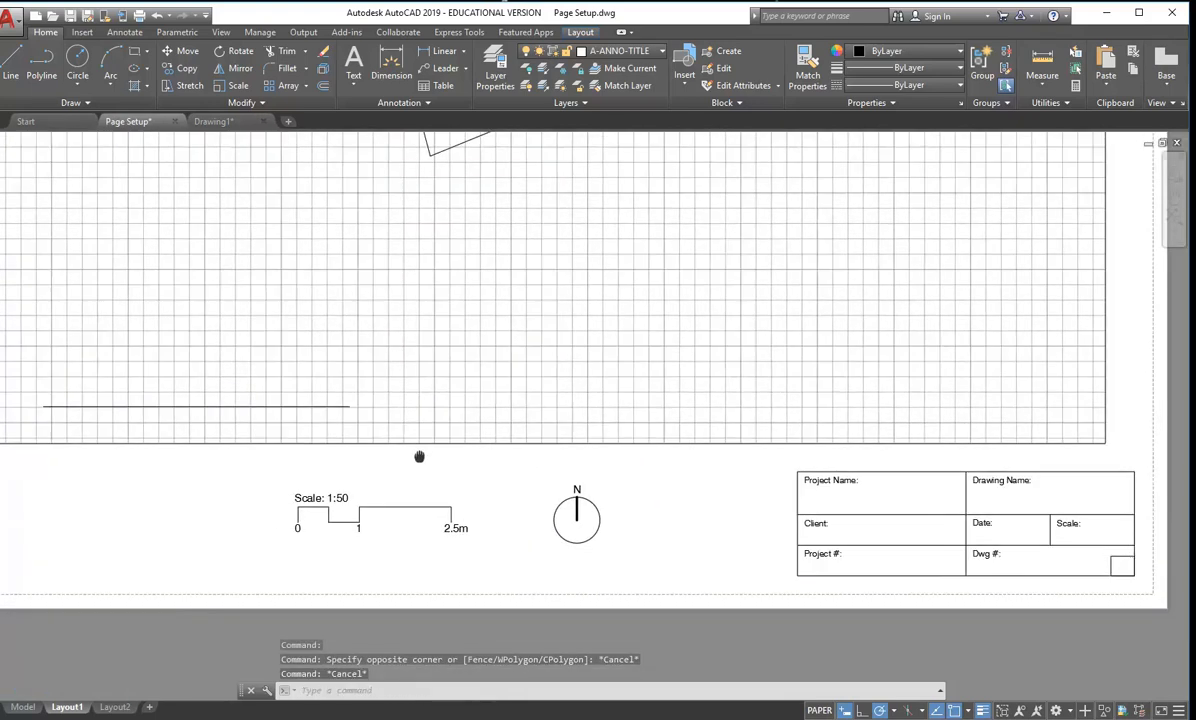
Open SCALE-BAR-50.dwg from EDU_DC_InteriorDesign, AutoCAD Library, 2019 Blocks on the StudentResources (P:) drive.
click(50, 16)
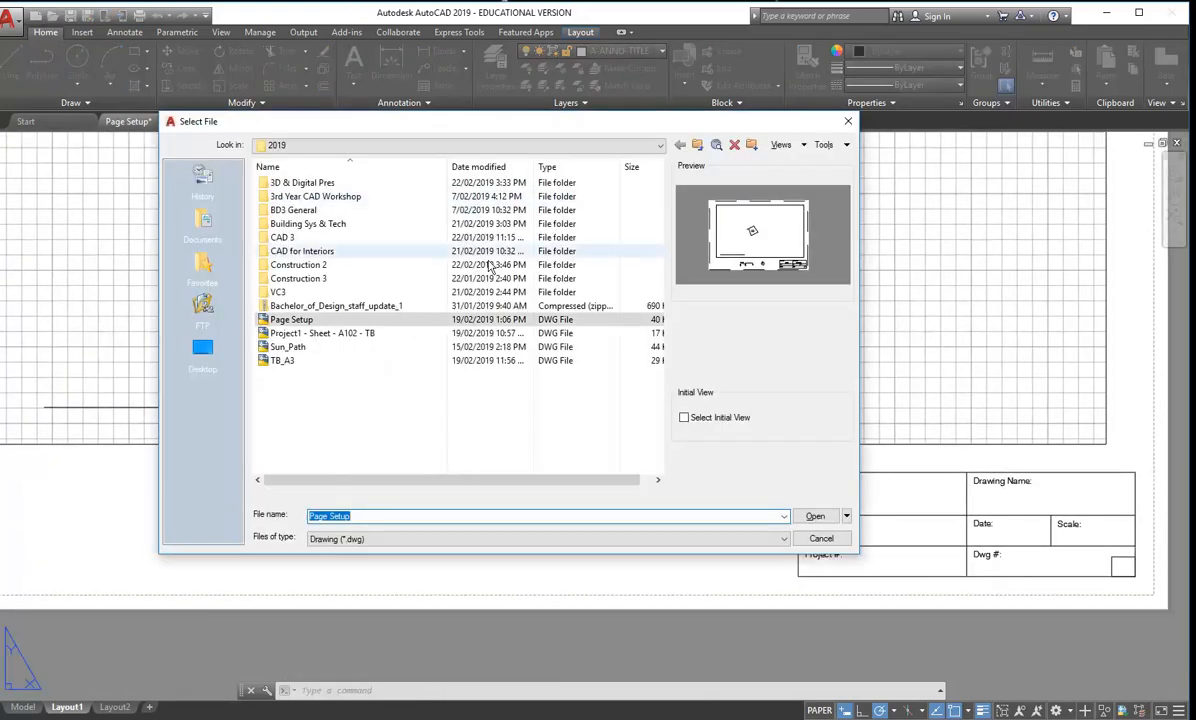
click(360, 146)
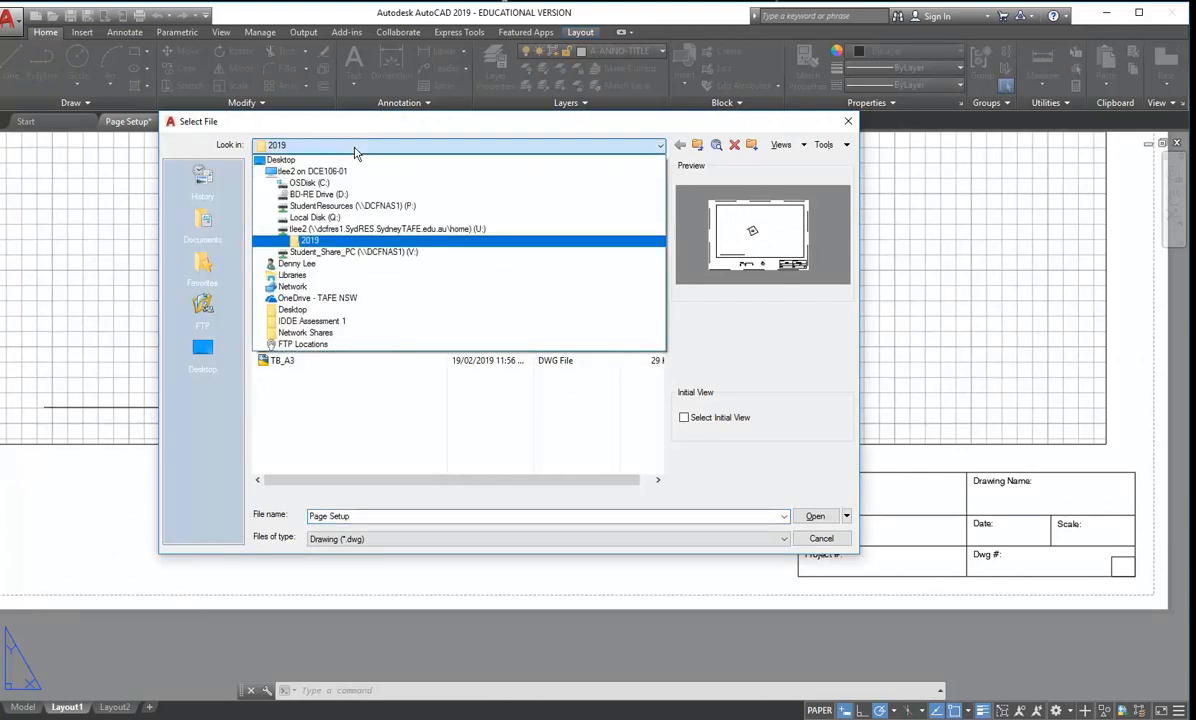
click(340, 207)
double_click(292, 197)
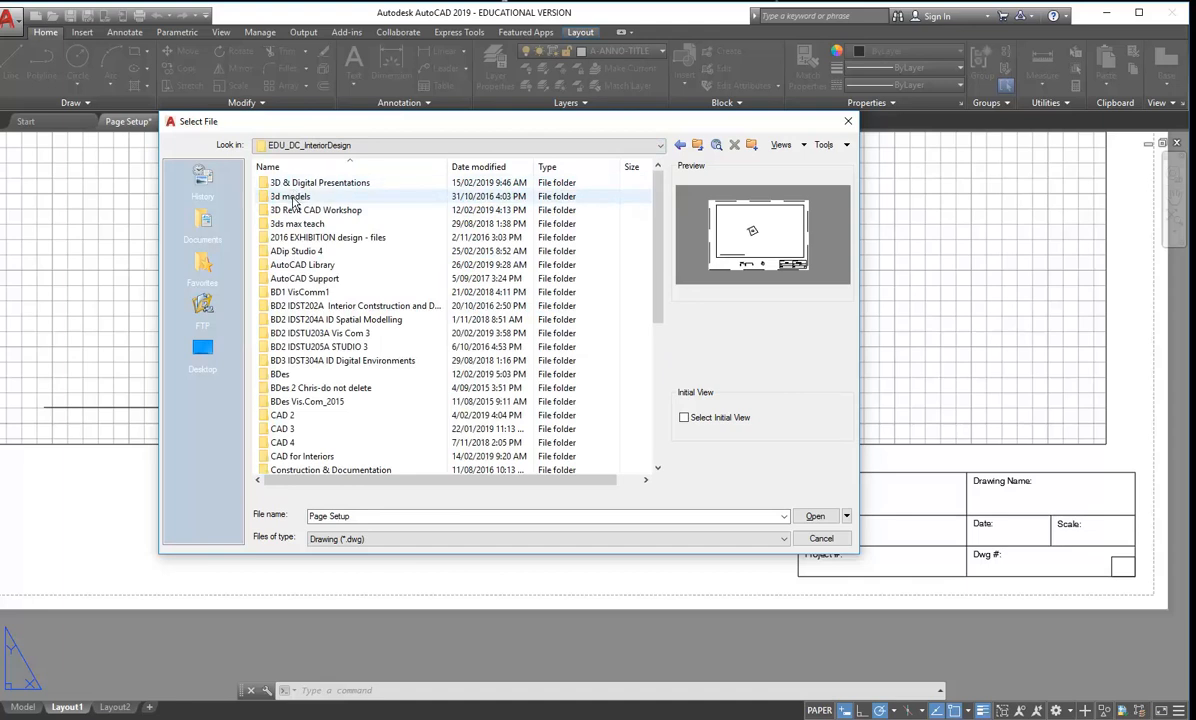
double_click(300, 264)
double_click(290, 183)
double_click(287, 184)
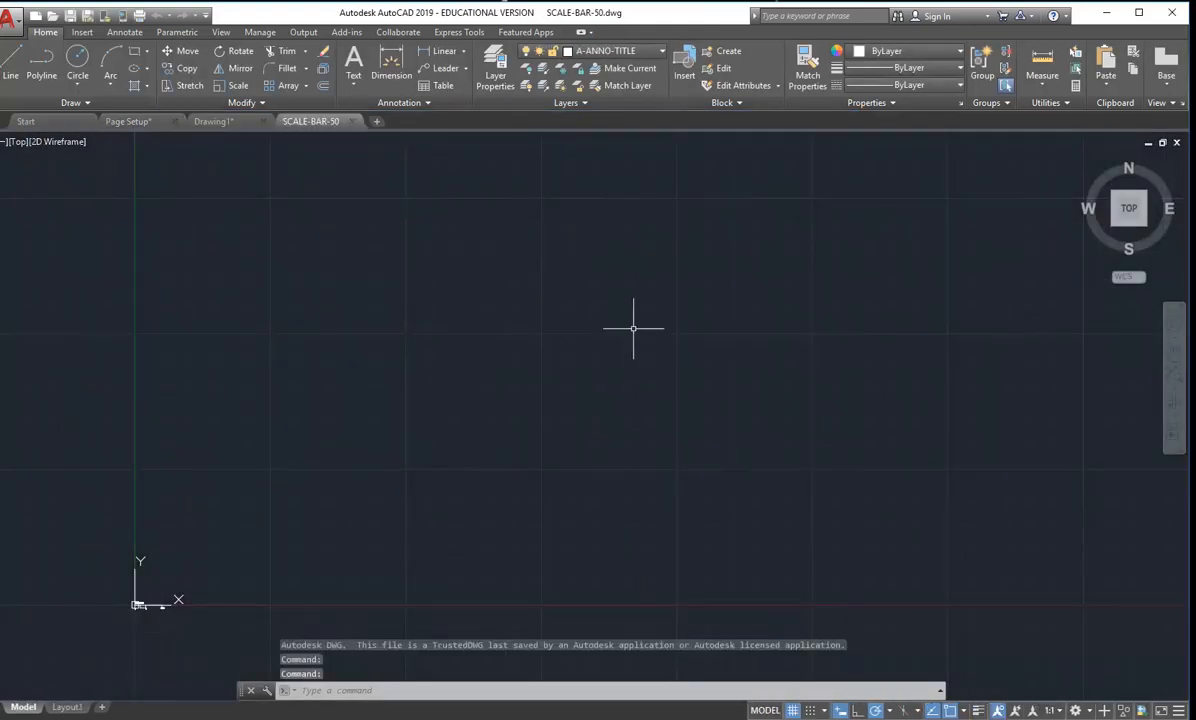
Inspect the scale bar at the origin by selecting all its lines and texts, and clear the selection.
middle_drag(141, 547, 353, 441)
scroll(371, 525, up, 3)
scroll(275, 416, up, 2)
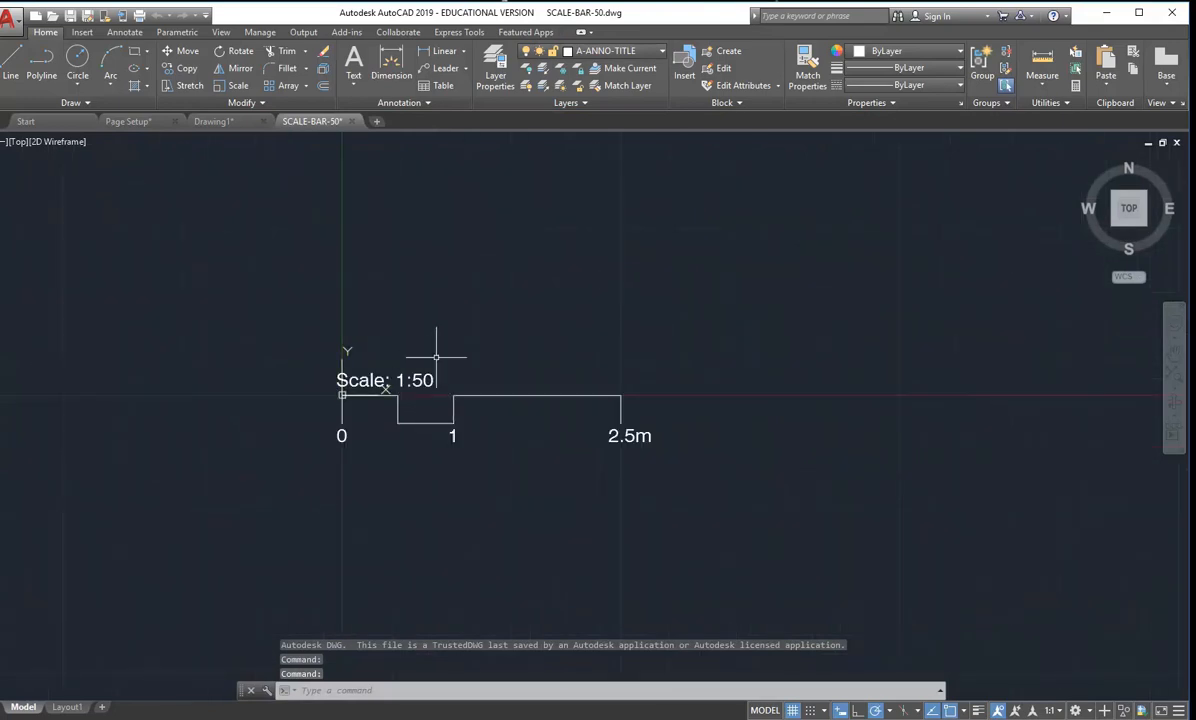
middle_drag(425, 368, 370, 387)
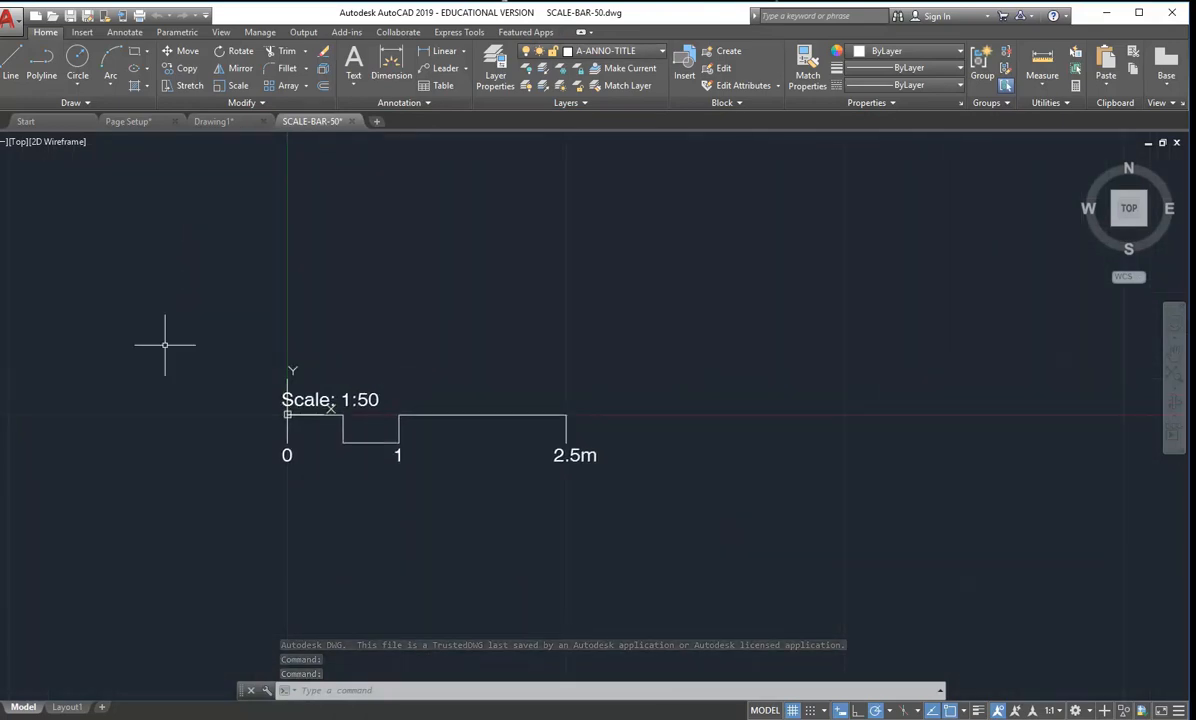
click(205, 318)
click(732, 488)
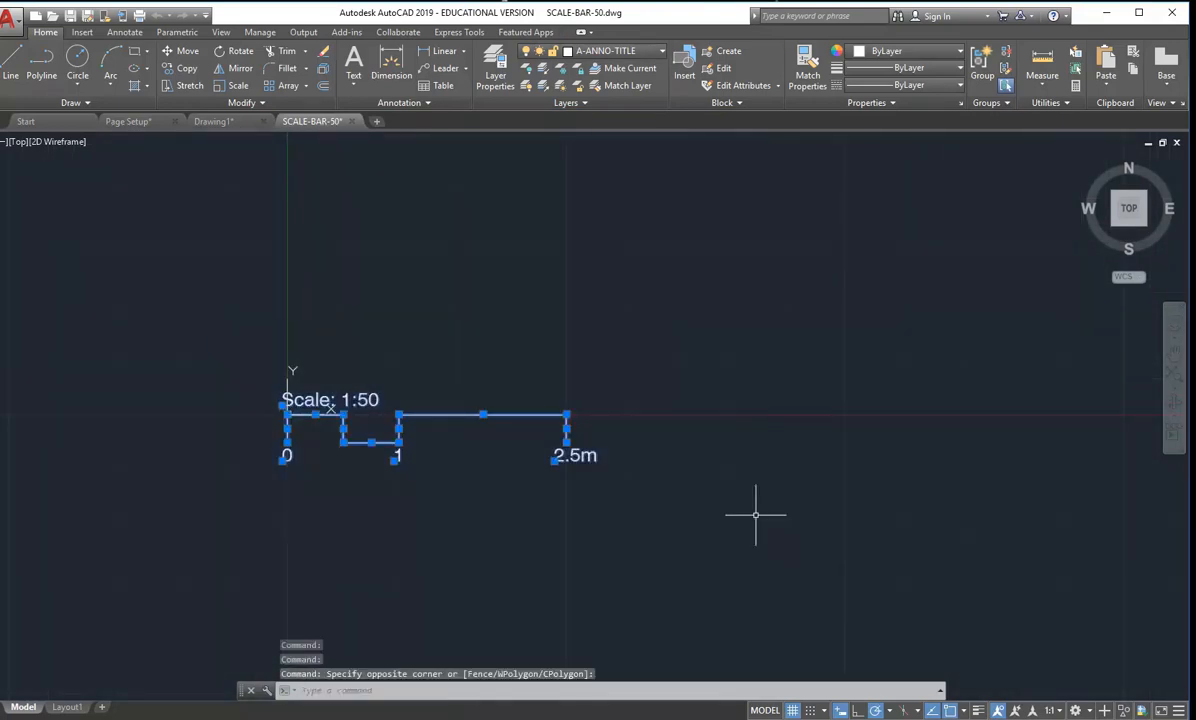
key(Escape)
key(Escape)
key(Escape)
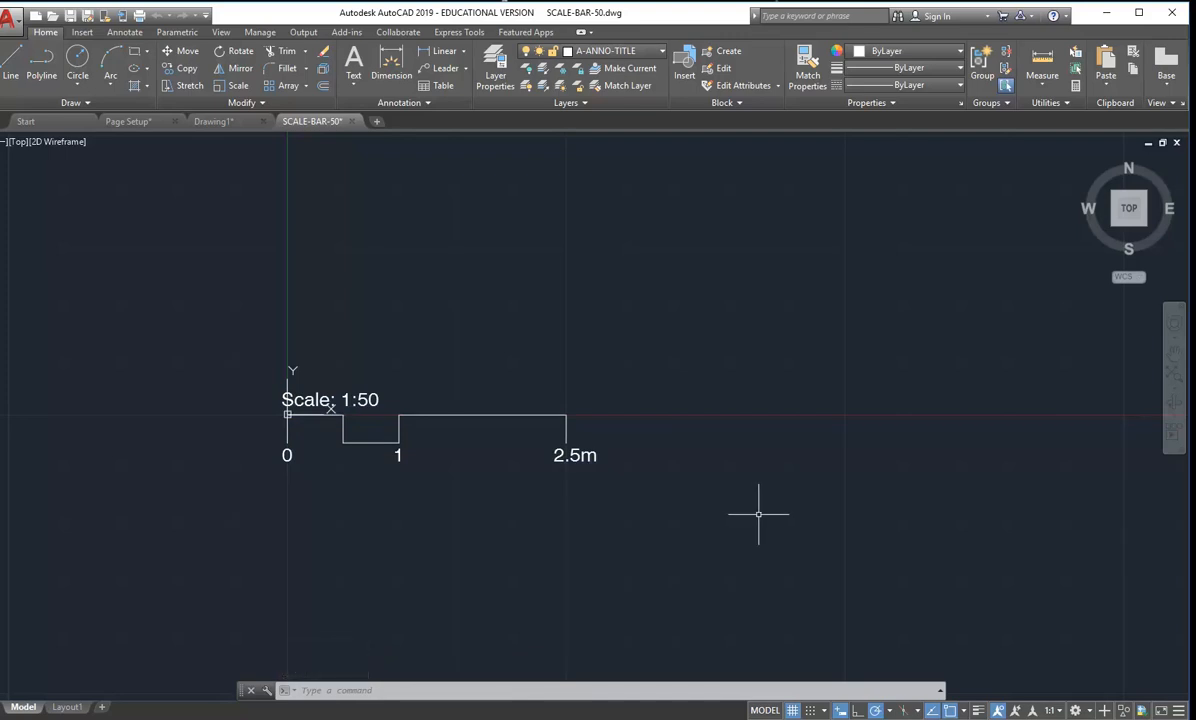
Return to the Page Setup drawing and examine the north point beside the scale bar on the layout sheet.
mouse_move(73, 710)
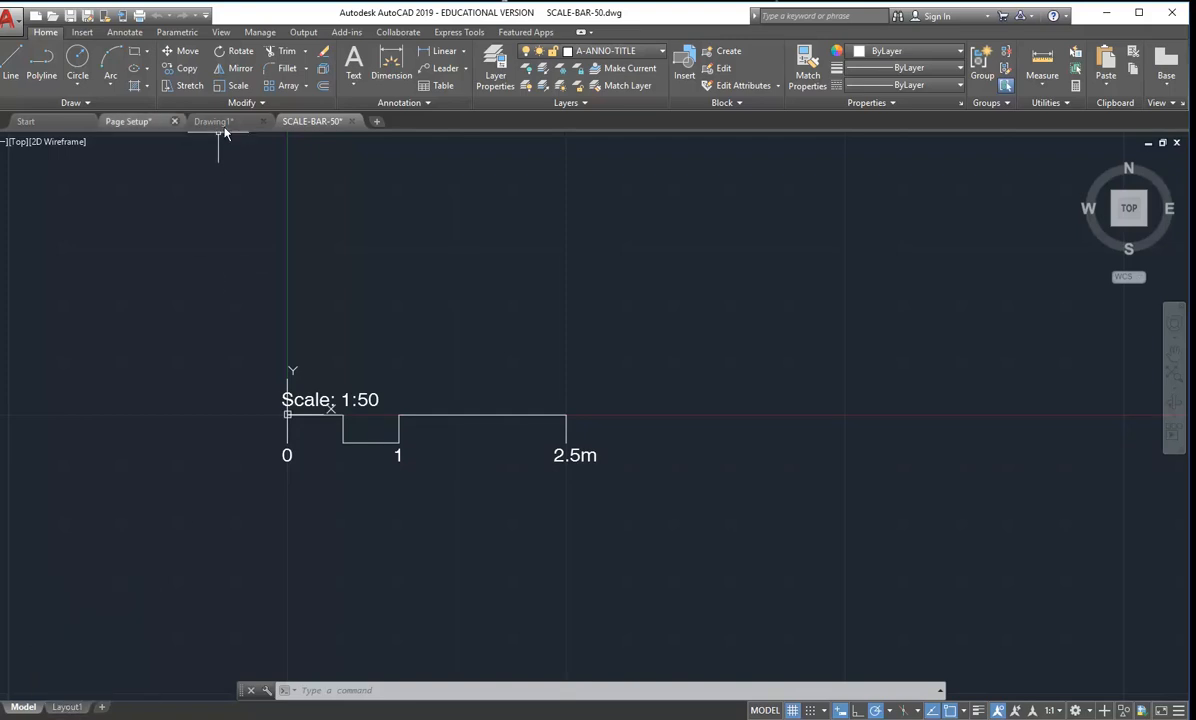
click(153, 127)
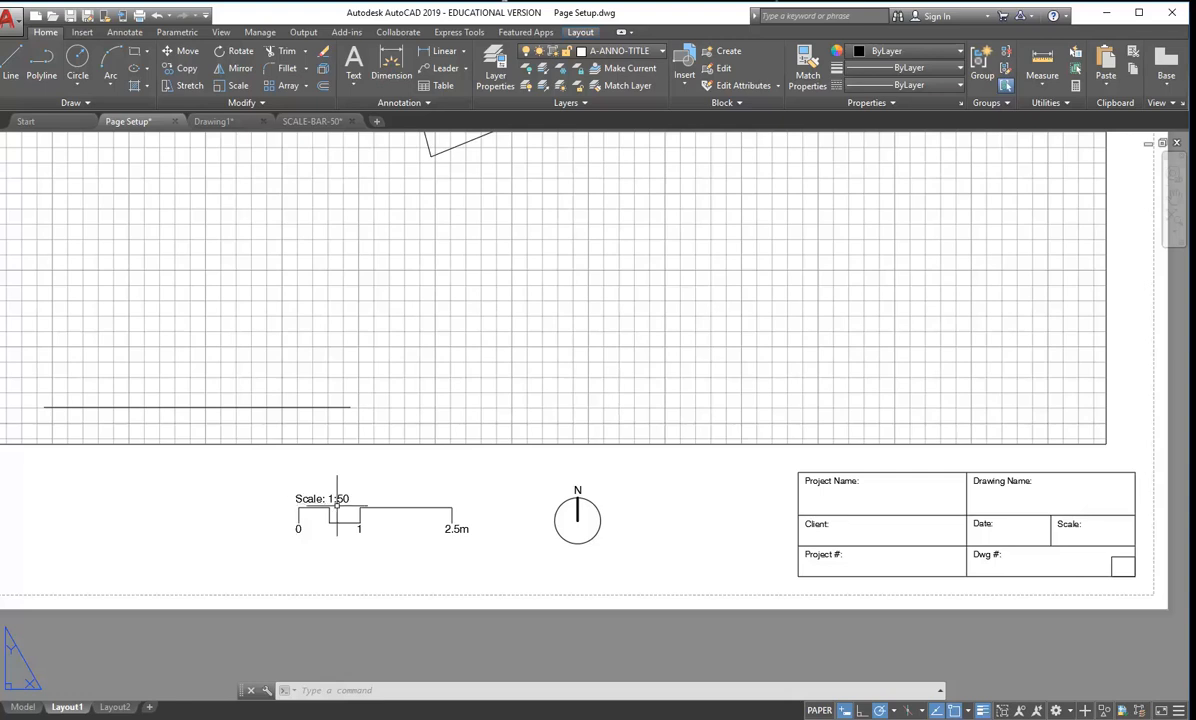
scroll(595, 530, up, 2)
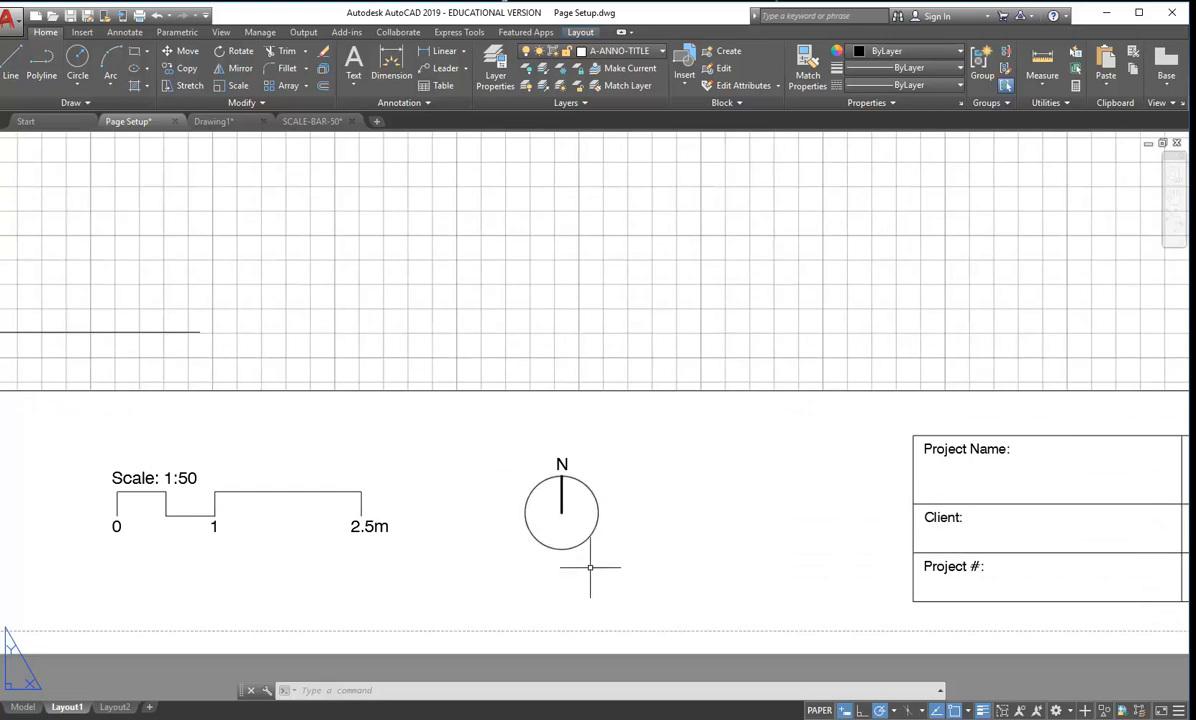
scroll(614, 558, up, 1)
scroll(550, 488, up, 2)
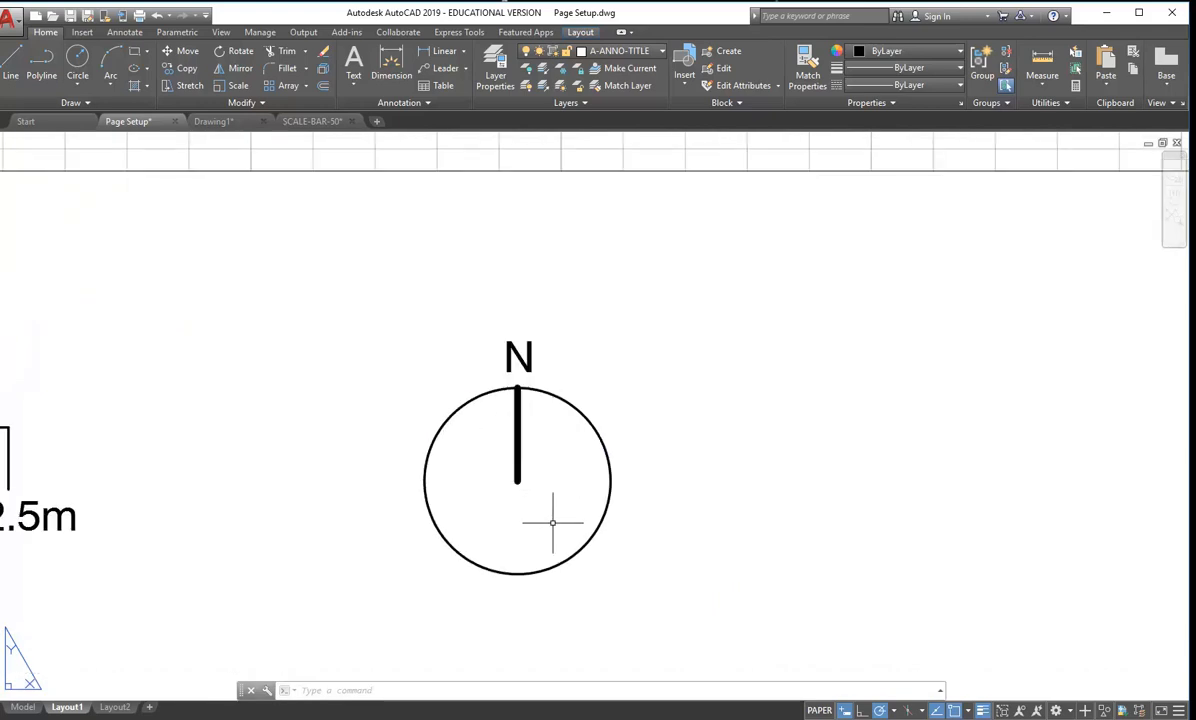
middle_drag(553, 520, 515, 509)
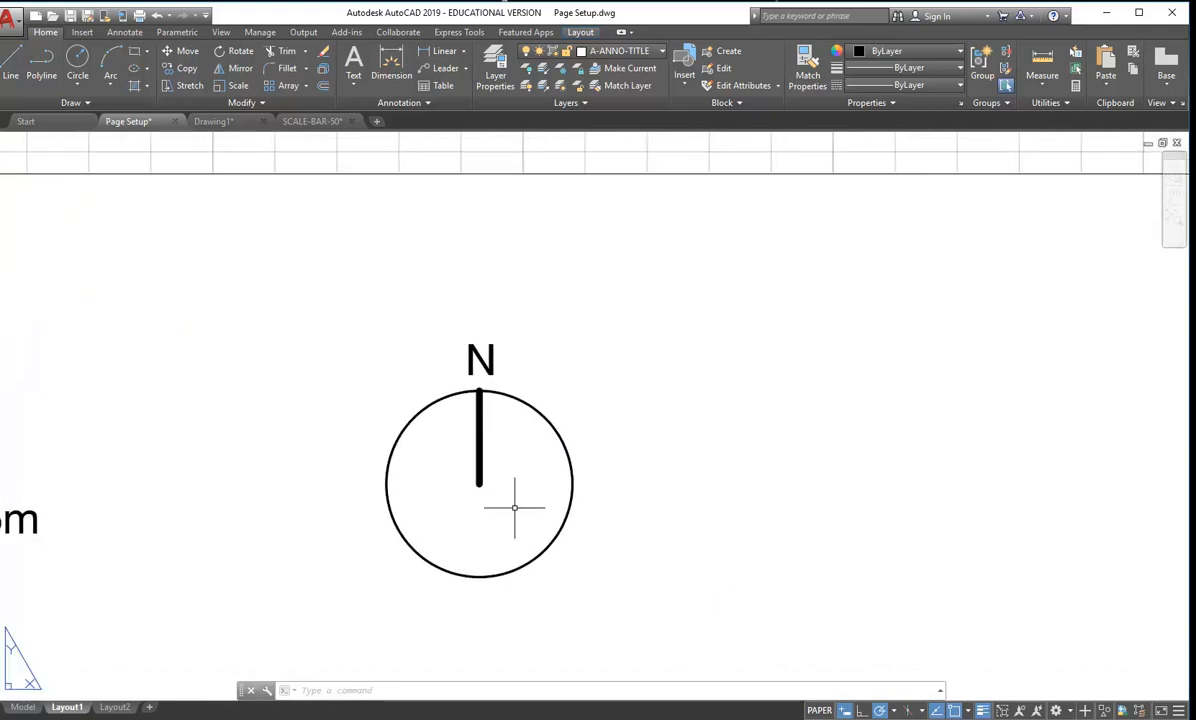
Widen the layer list's name column to read the full names and inspect the A-ANNO-TITLE-HEAVY layer.
click(494, 62)
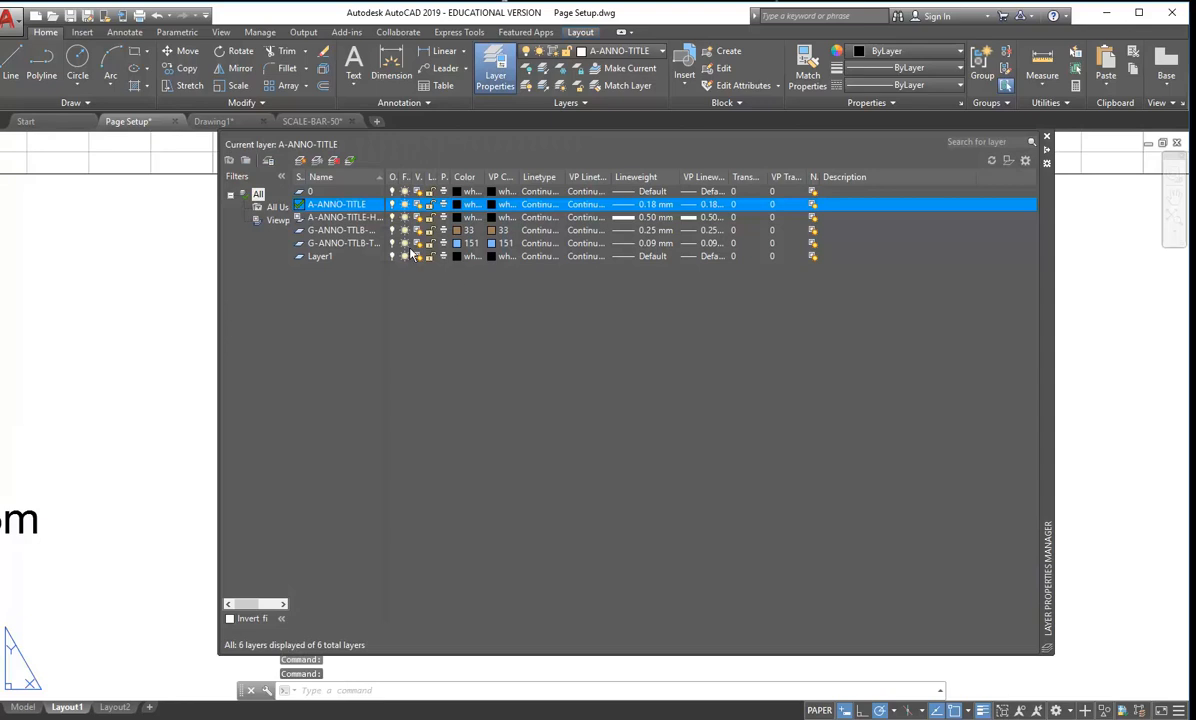
drag(385, 176, 420, 176)
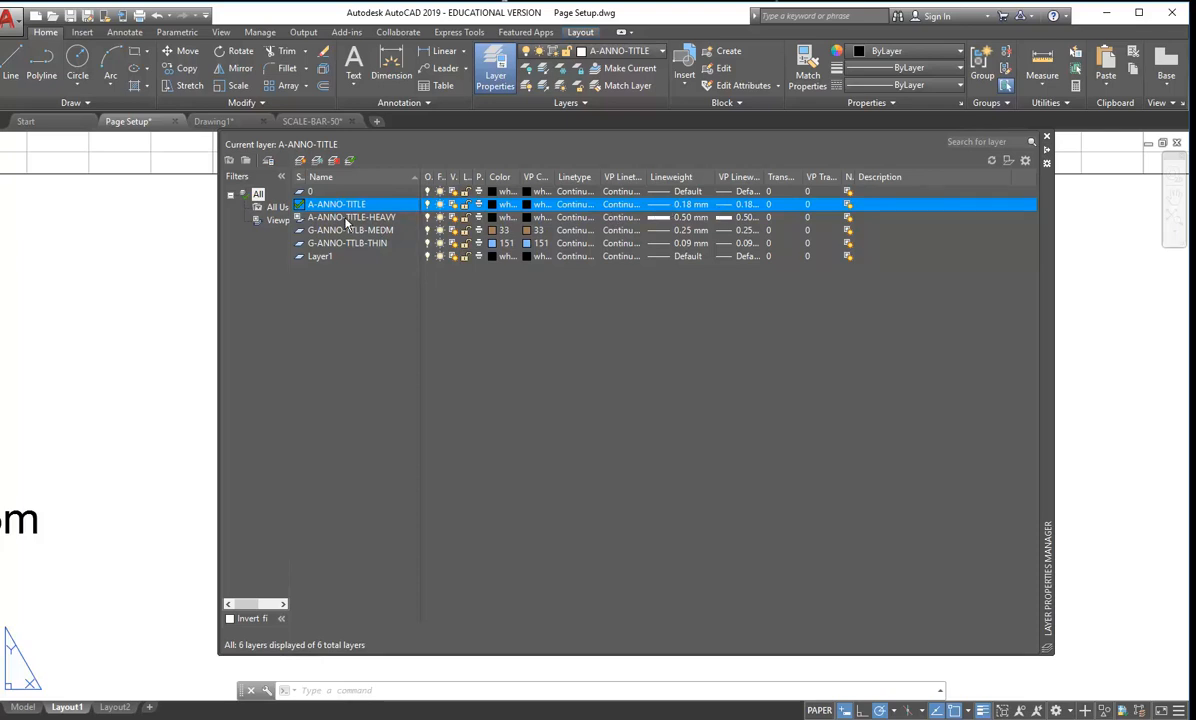
click(343, 217)
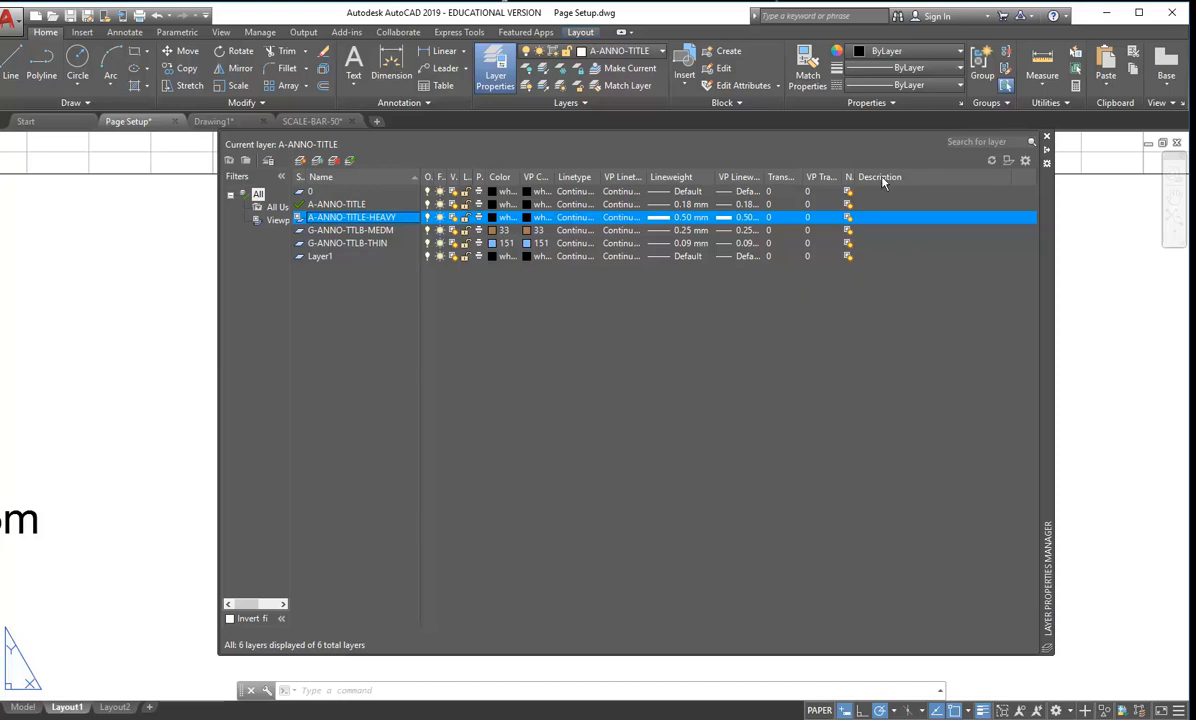
click(1047, 142)
Start a Write Block of the north point's circle, line and N, converting them to a block with the base point at the circle's centre.
scroll(413, 440, down, 6)
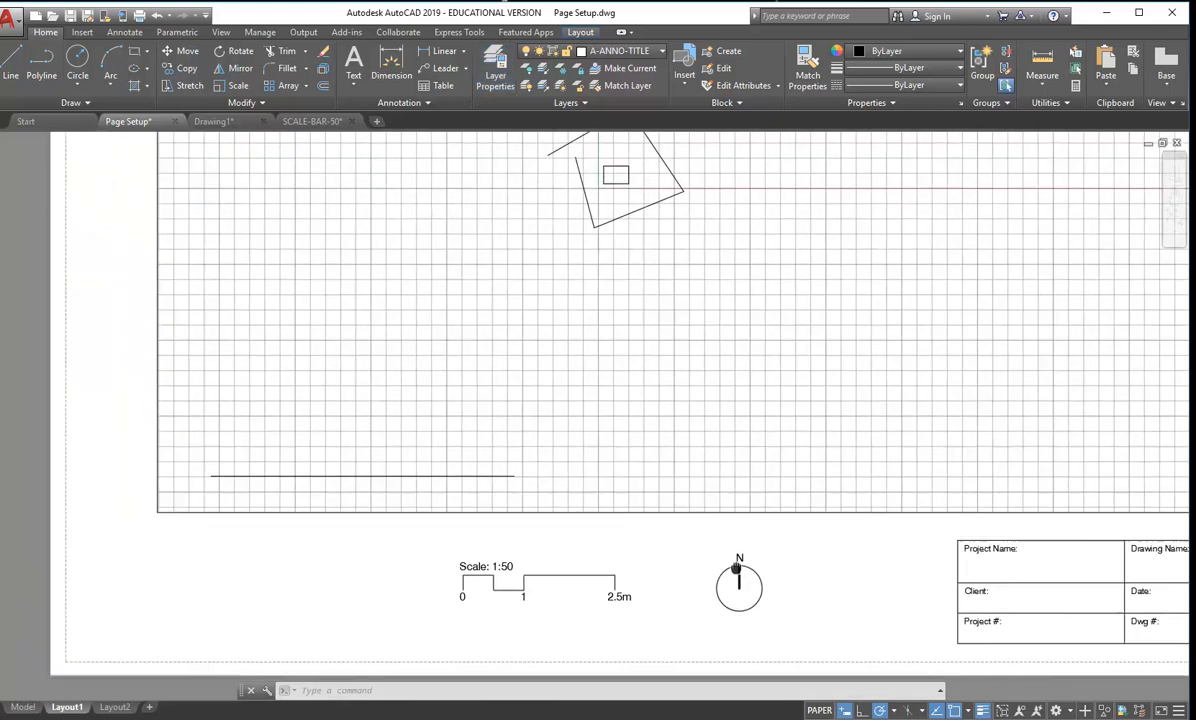
scroll(413, 440, up, 2)
scroll(640, 605, up, 3)
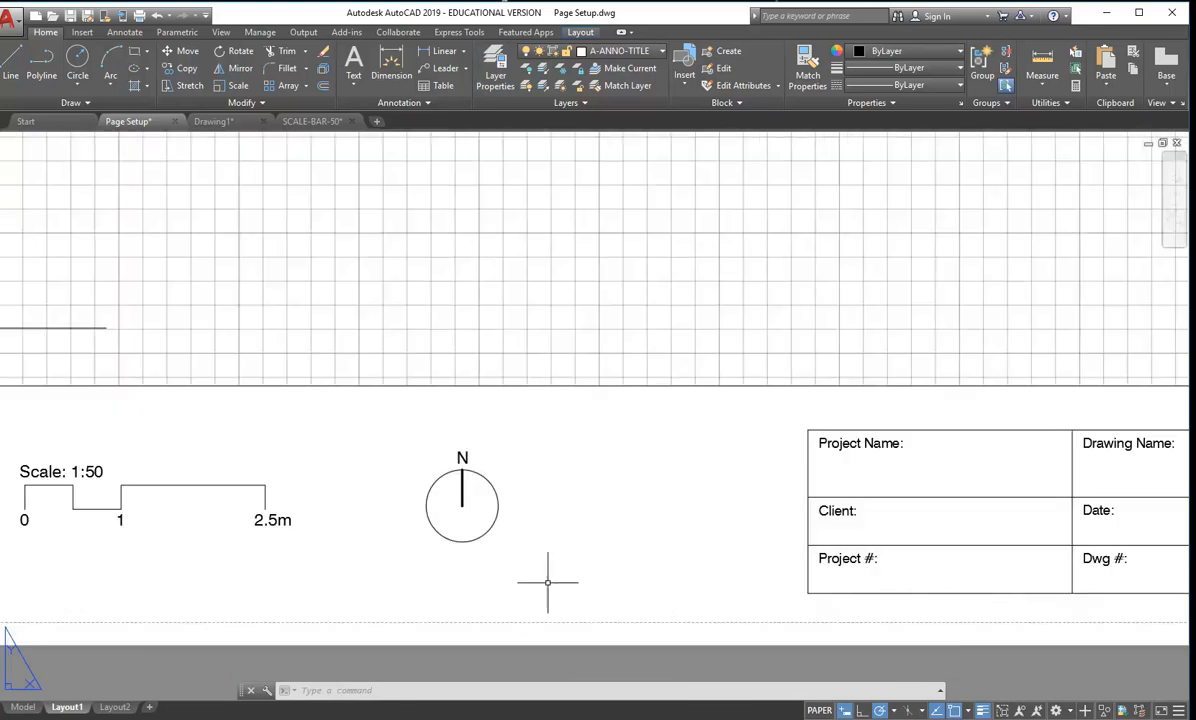
scroll(524, 557, up, 2)
click(294, 382)
click(558, 574)
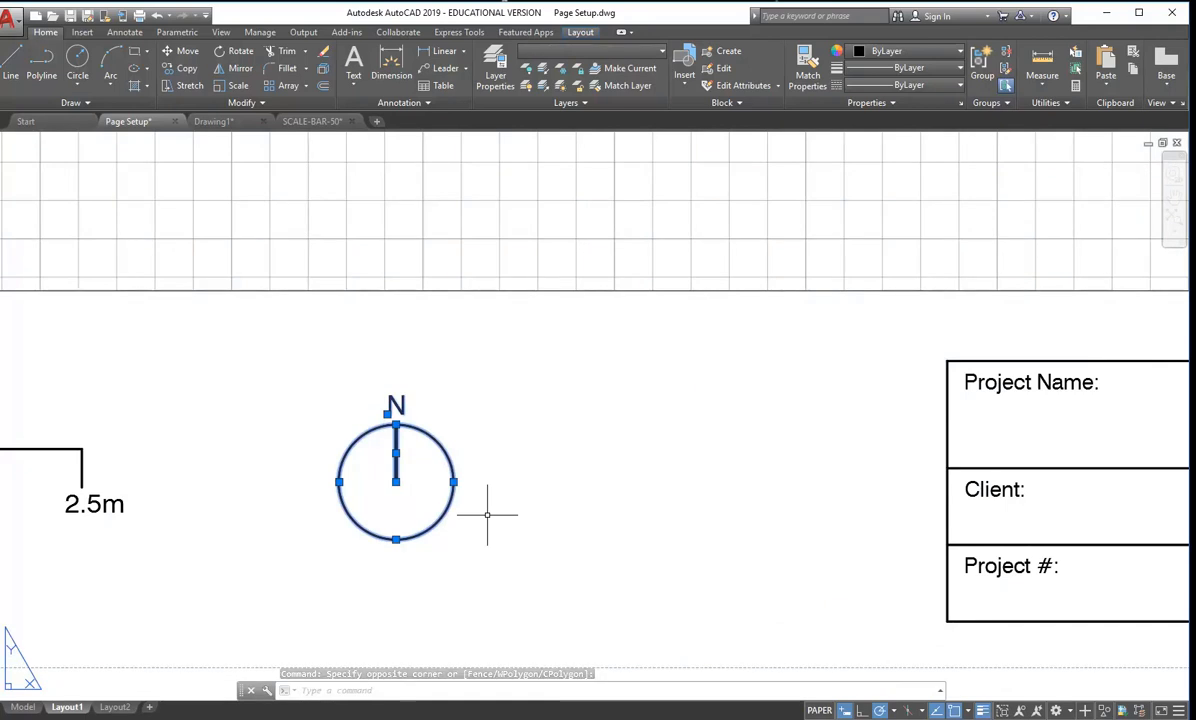
text(wblock)
key(Return)
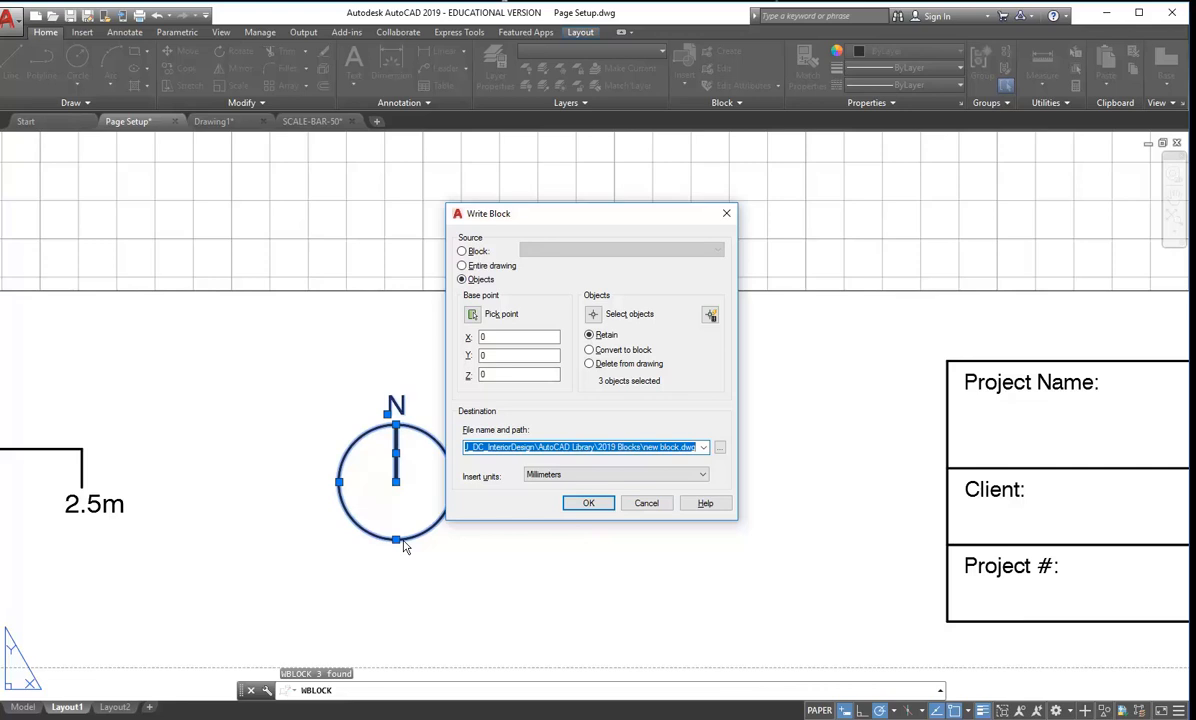
click(591, 350)
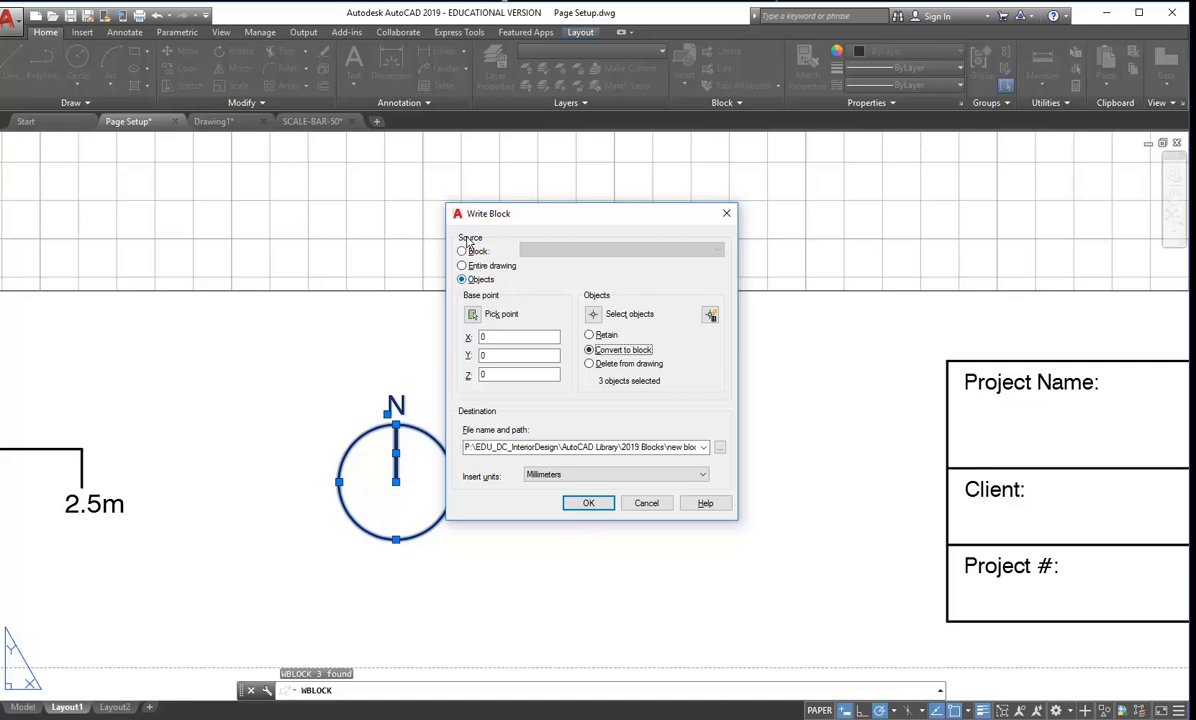
click(473, 315)
click(396, 481)
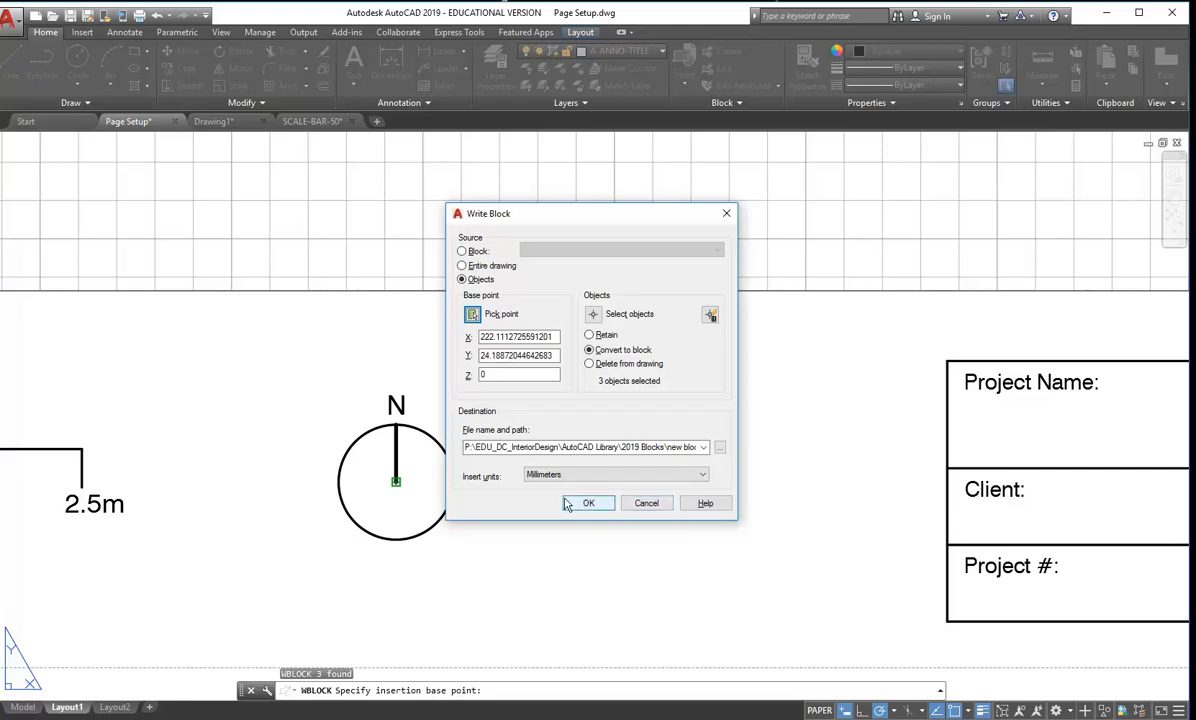
Write the north point block to the 2019 Blocks folder as CC-NORTH-POINT.
click(720, 449)
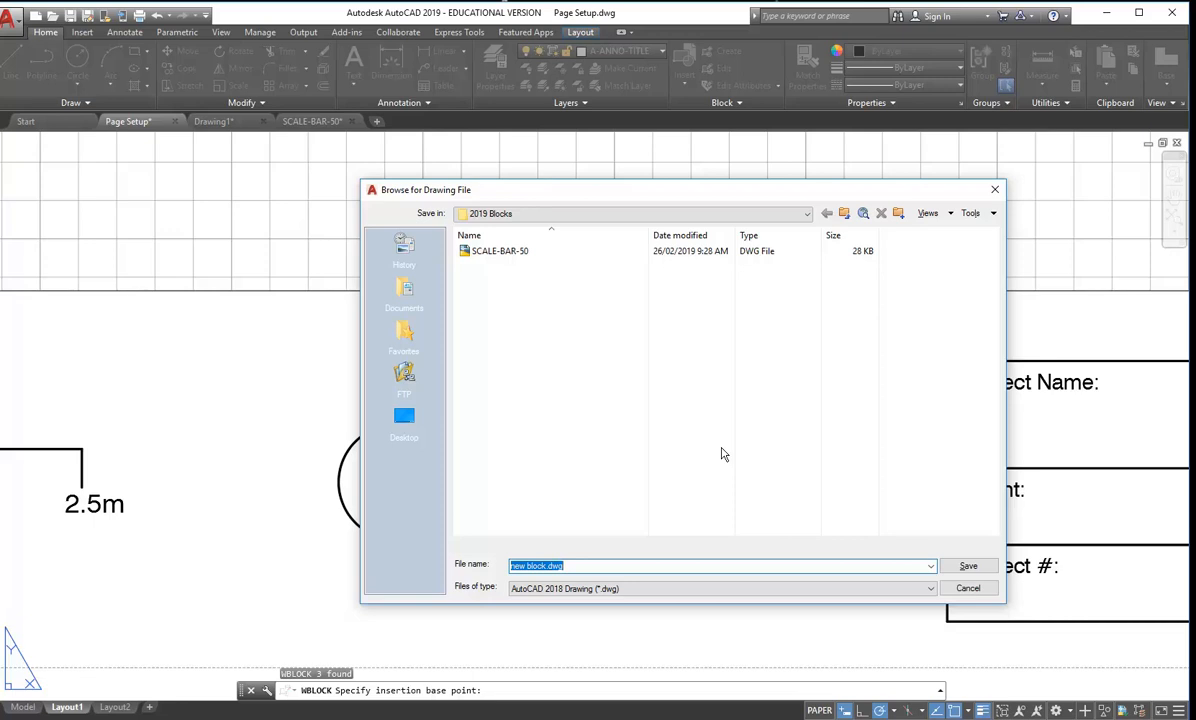
text(CC-NORTH-POINT)
click(968, 565)
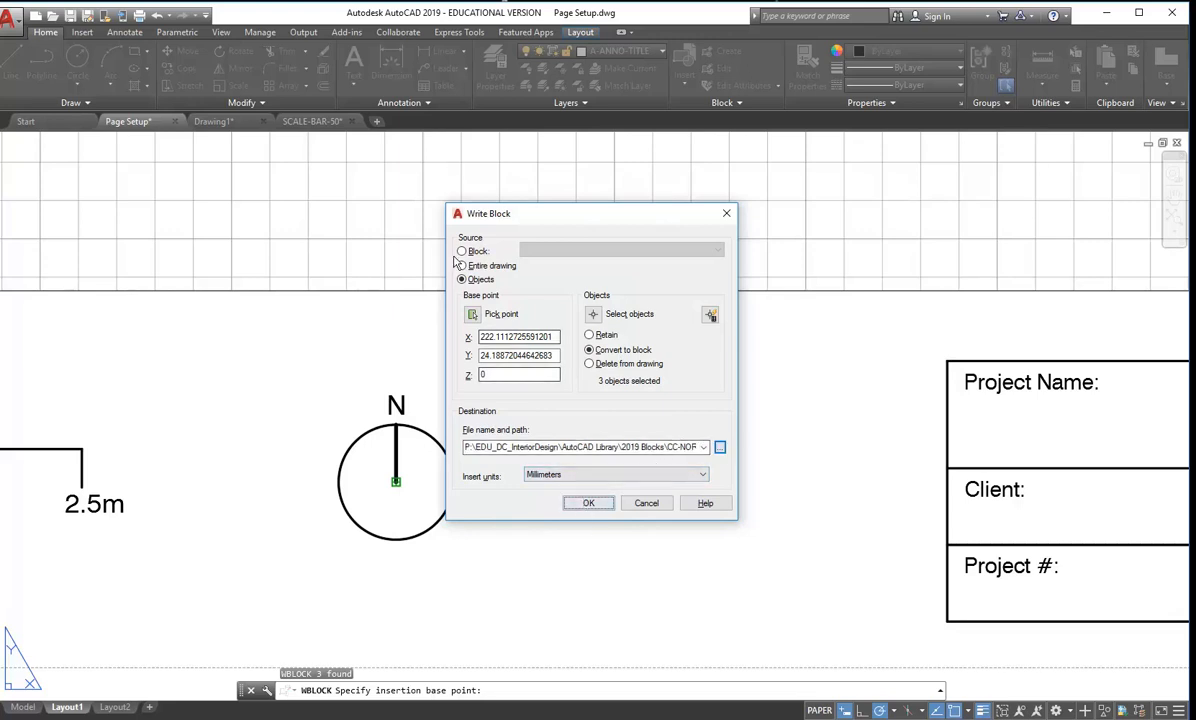
click(590, 510)
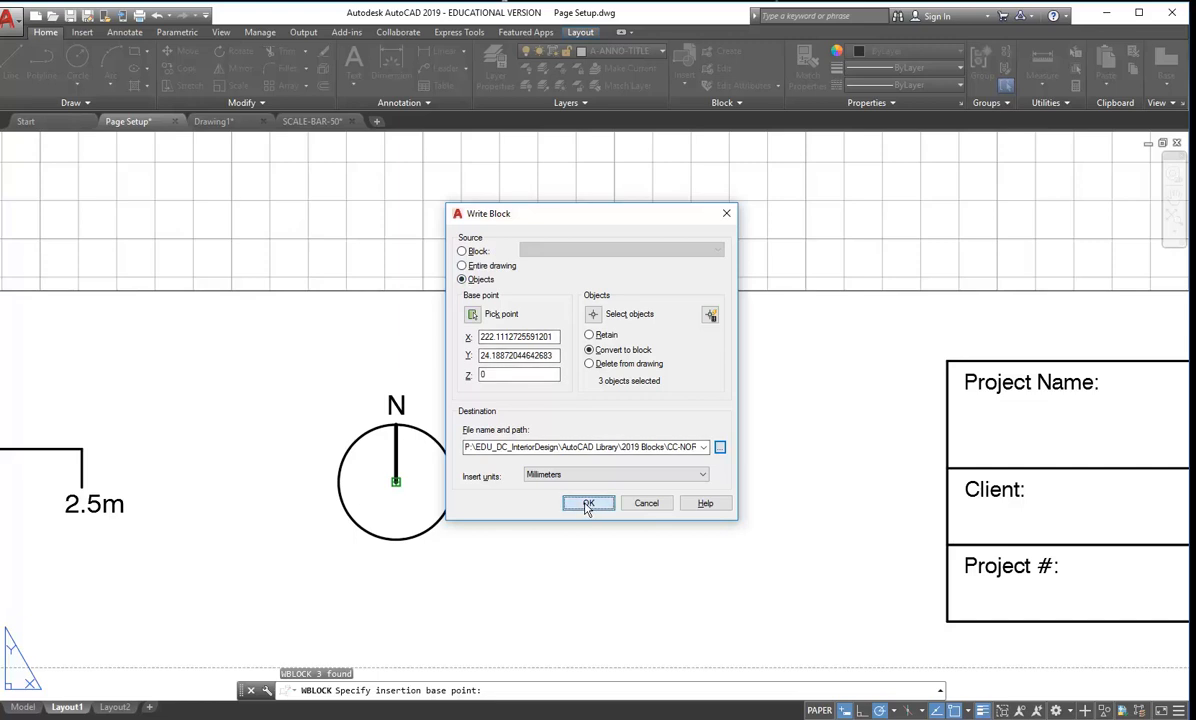
Check the properties of the converted north point block, and clear the selection.
click(349, 439)
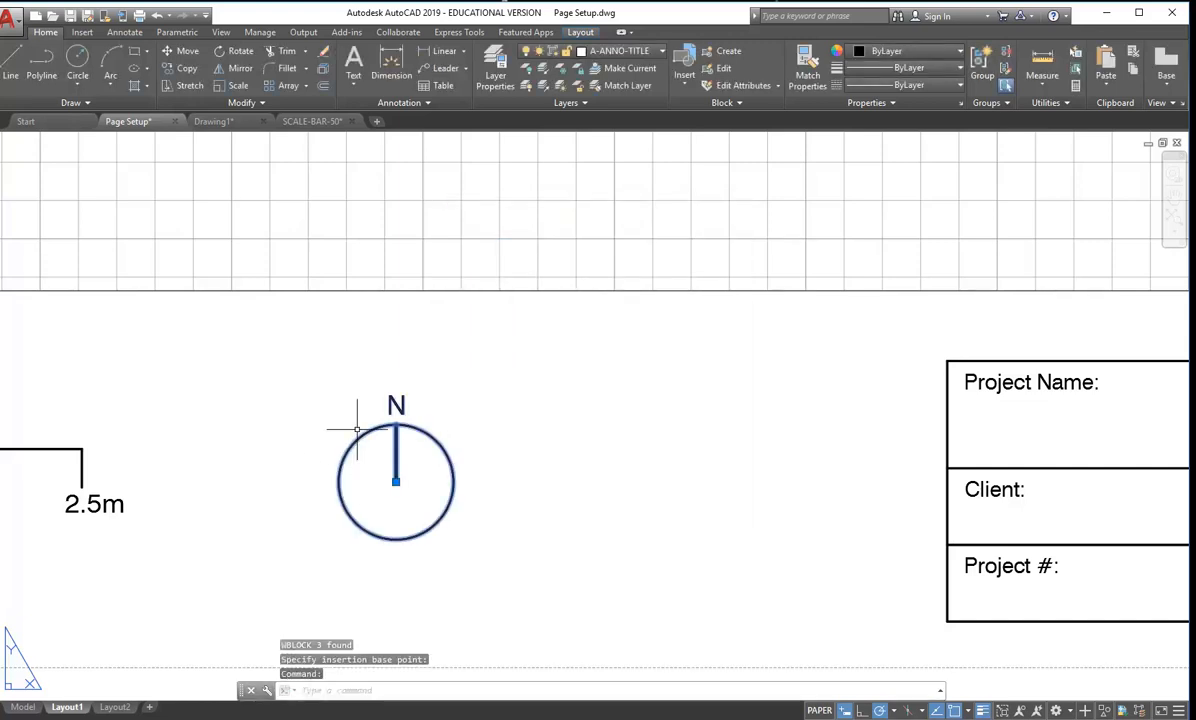
right_click(338, 407)
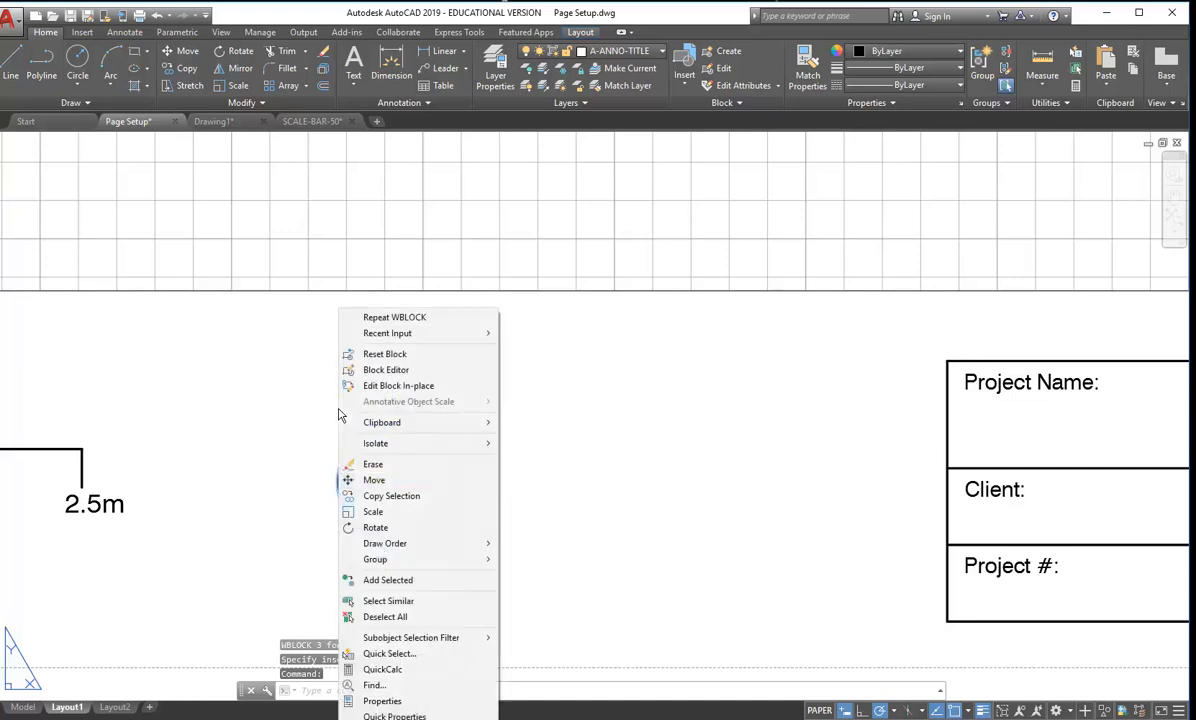
click(386, 699)
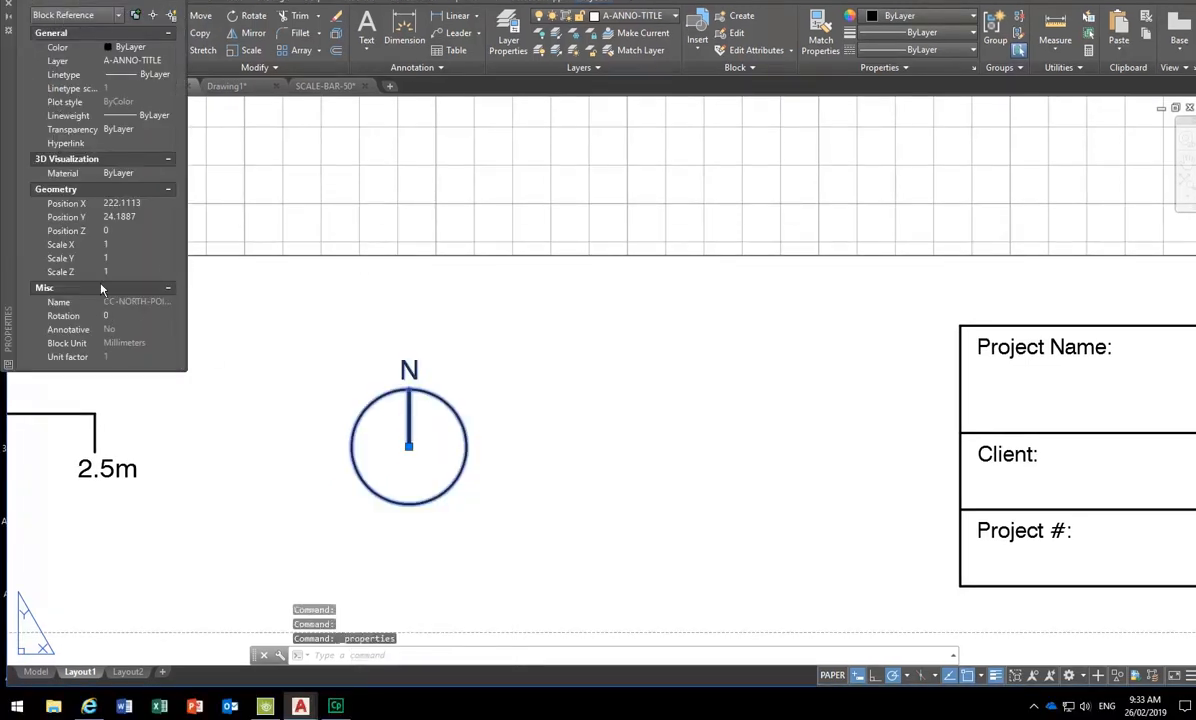
click(9, 38)
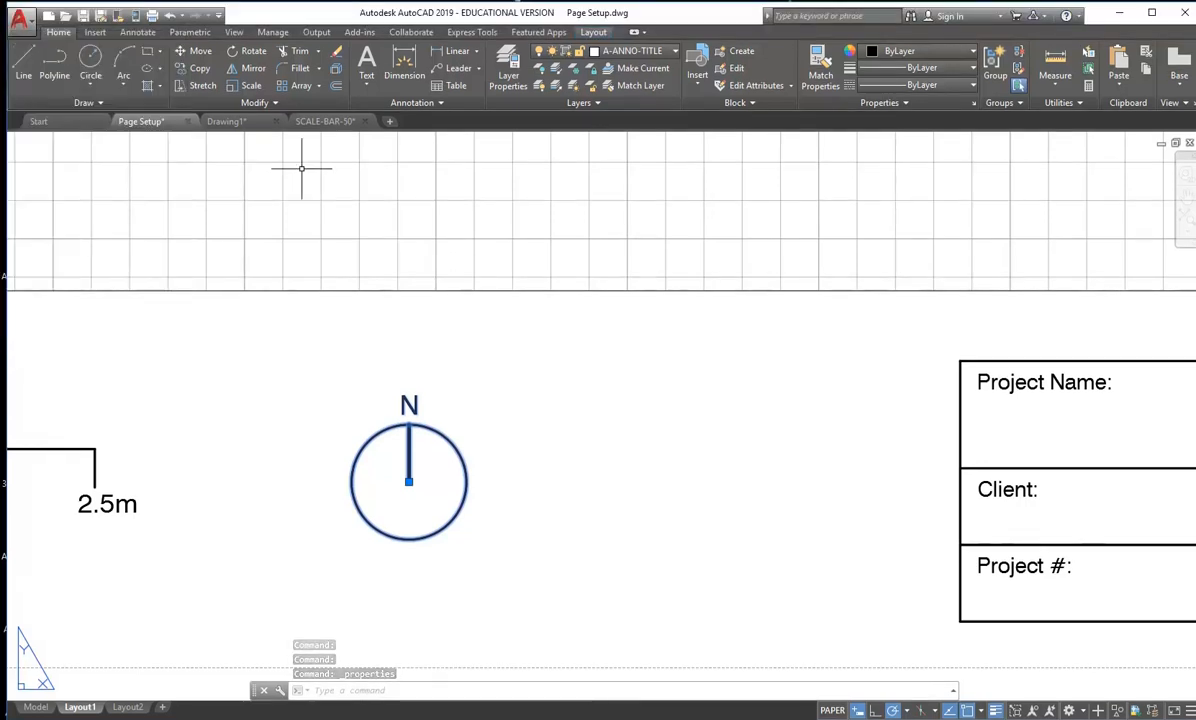
key(Escape)
key(Escape)
click(697, 76)
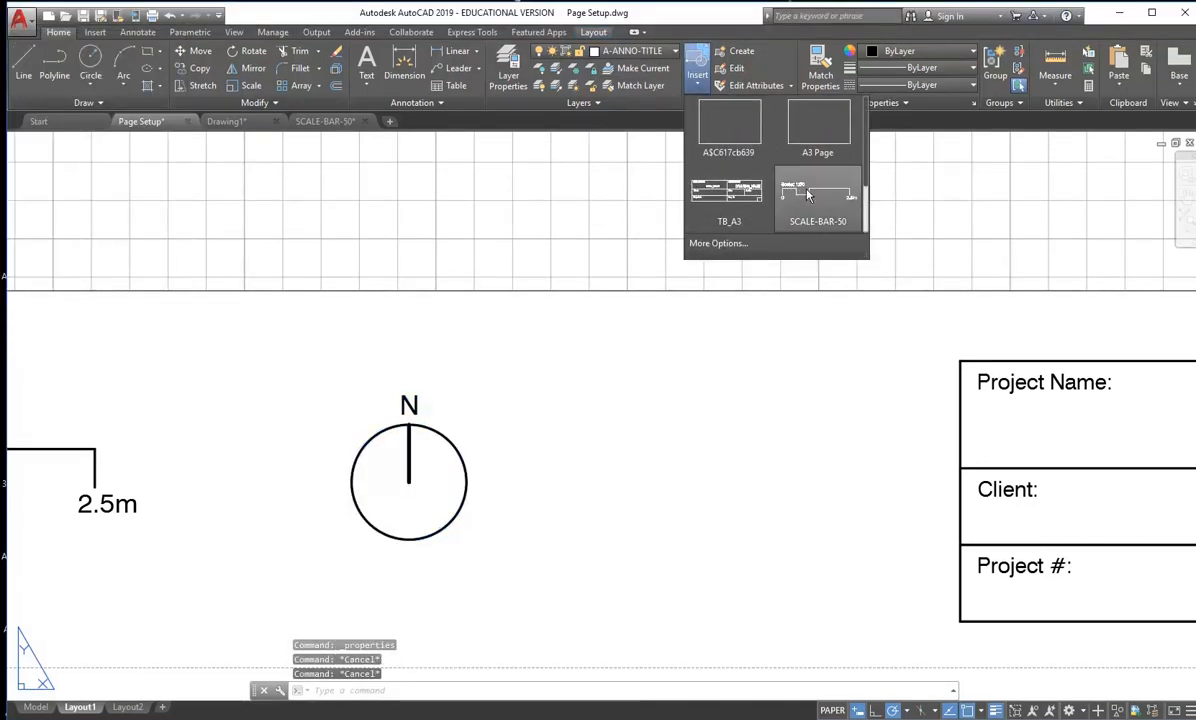
scroll(722, 194, down, 2)
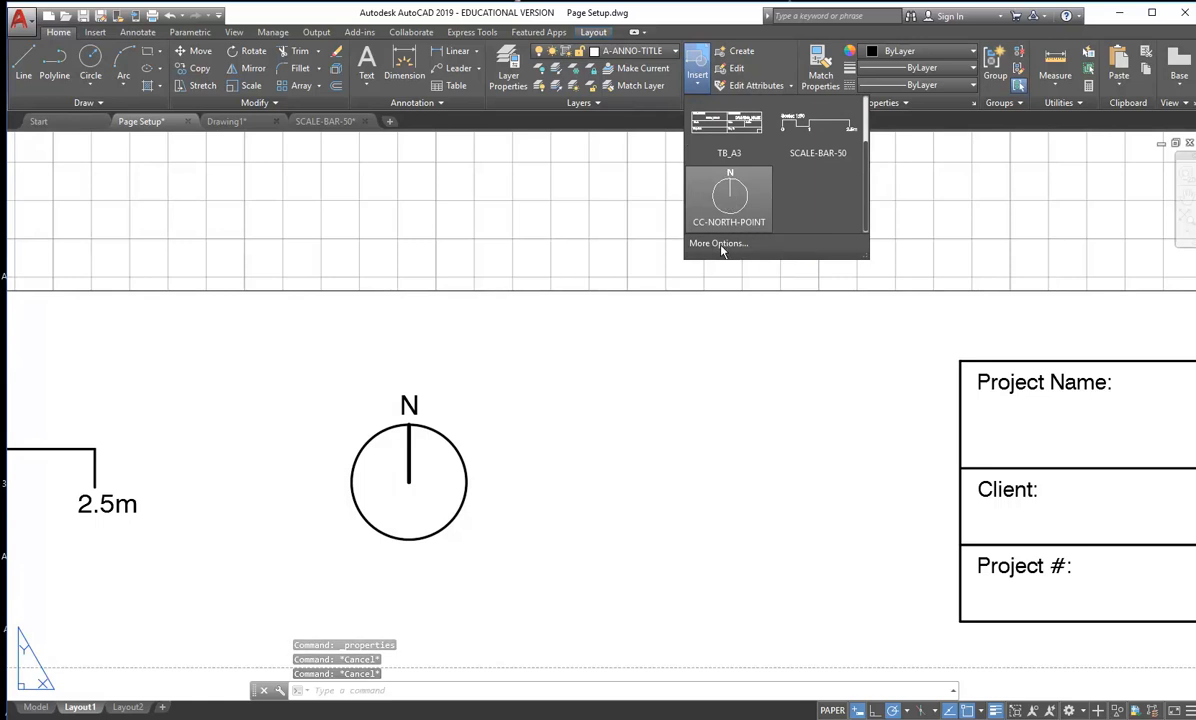
click(713, 243)
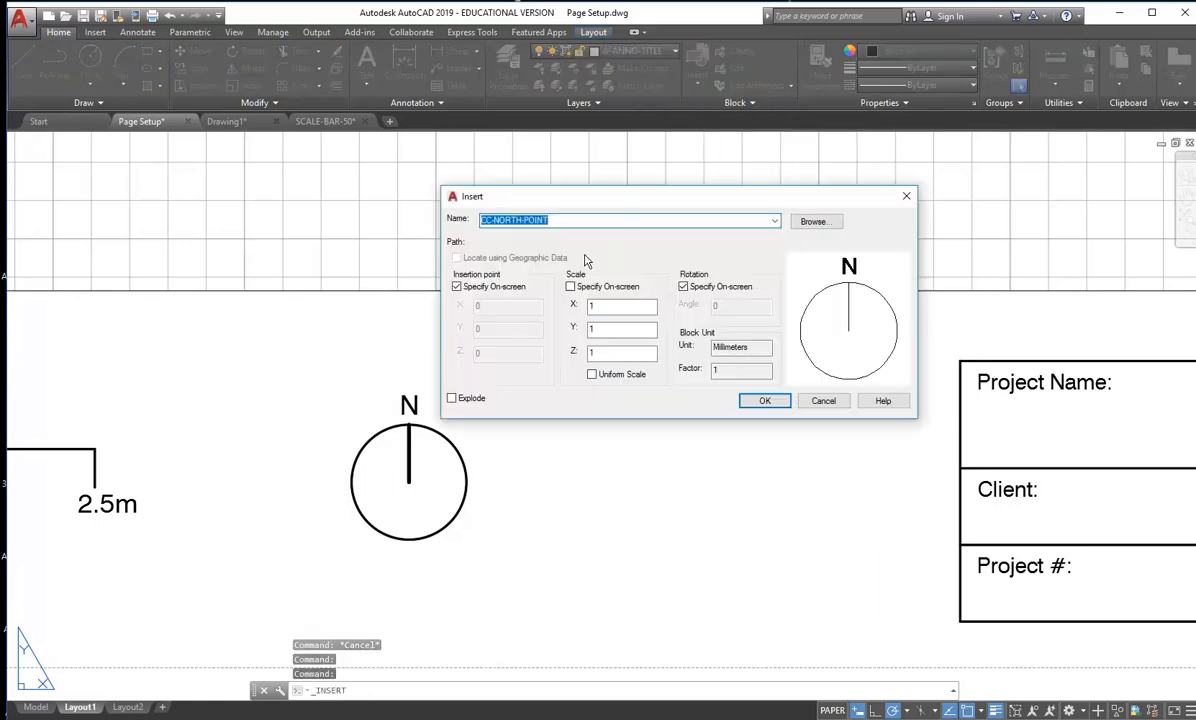
click(776, 222)
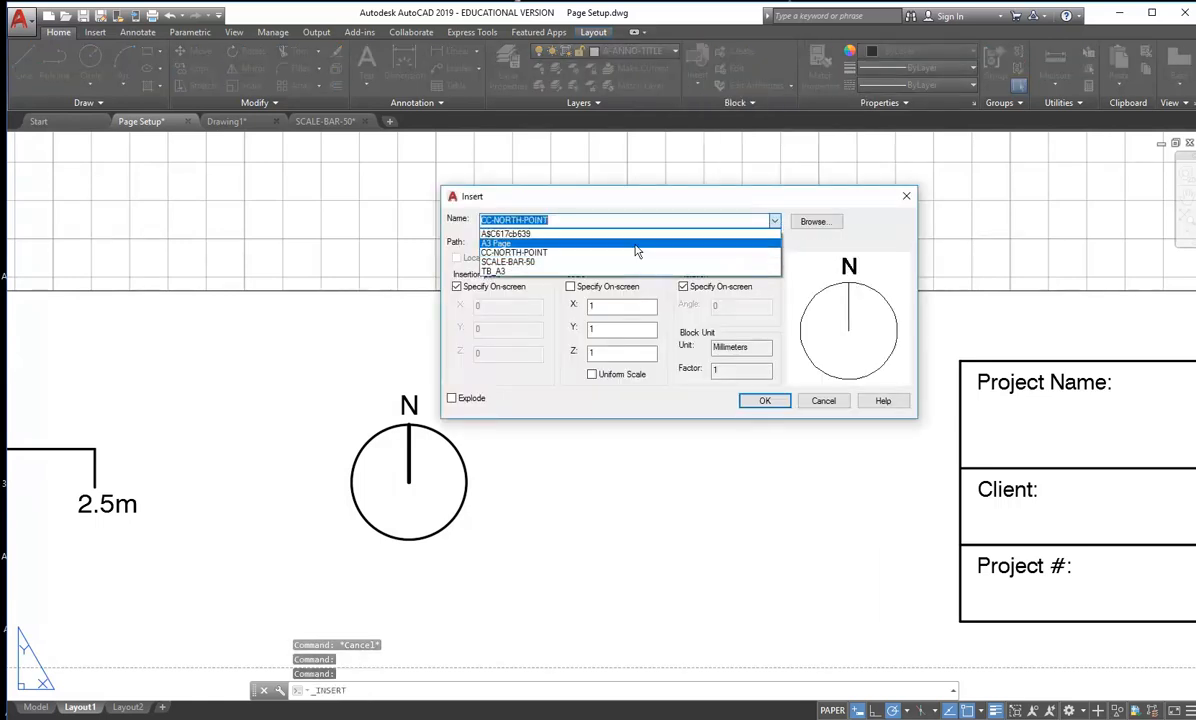
click(515, 257)
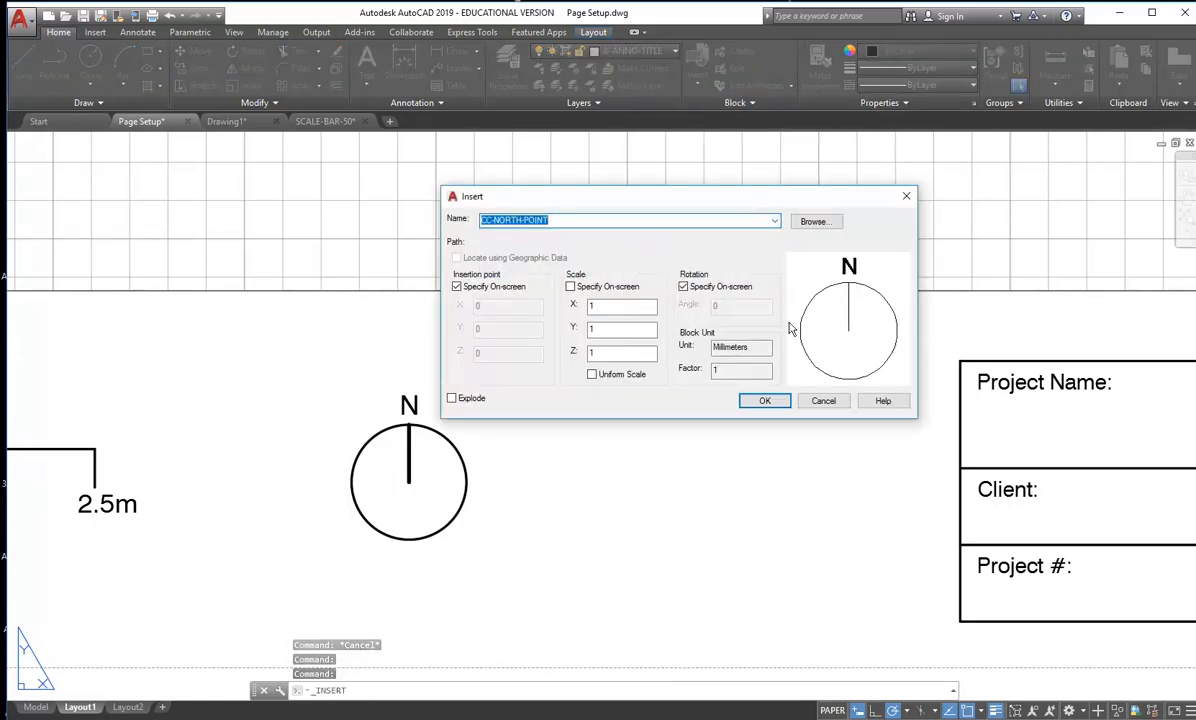
click(764, 401)
key(Escape)
key(Escape)
key(Escape)
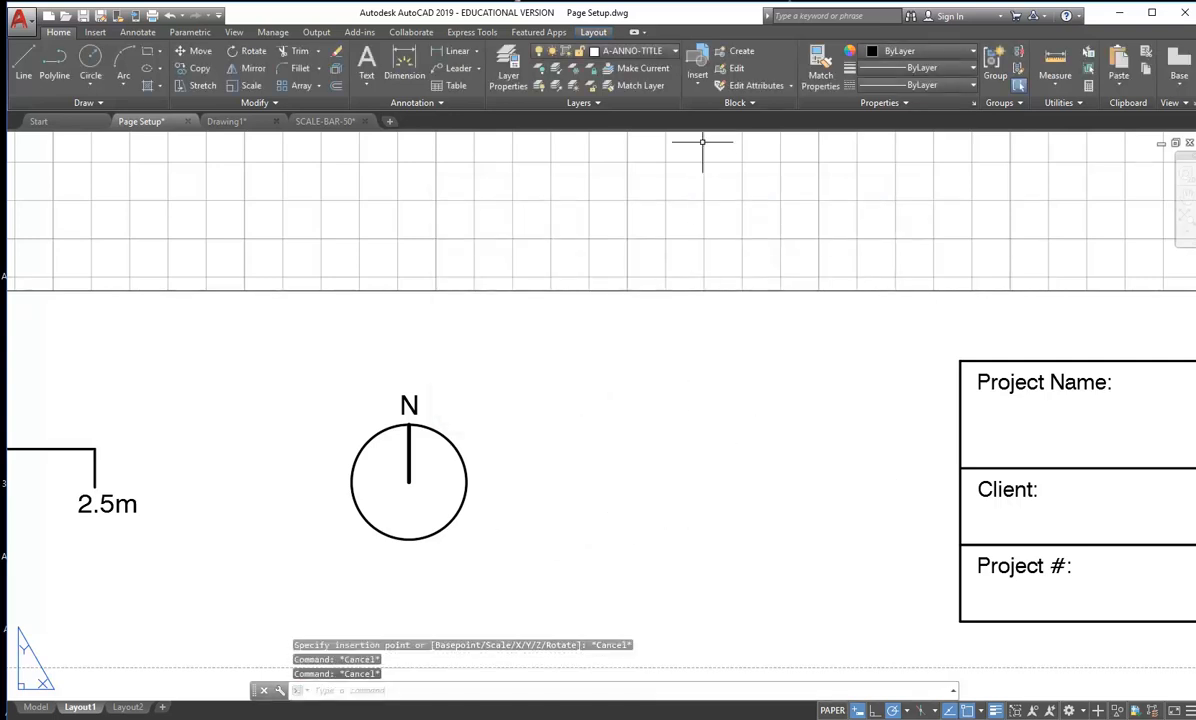
Insert CC-NORTH-POINT between the existing north point and the title block at scale 1, rotated on-screen to point up and to the right.
click(691, 77)
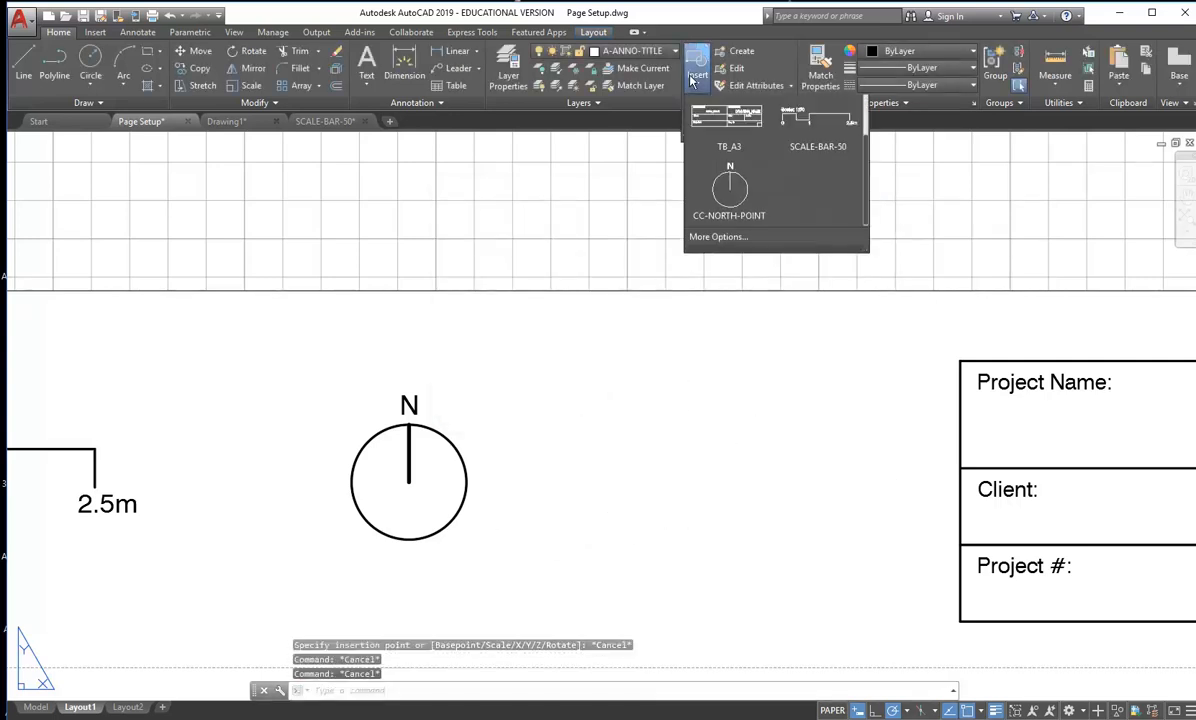
click(738, 246)
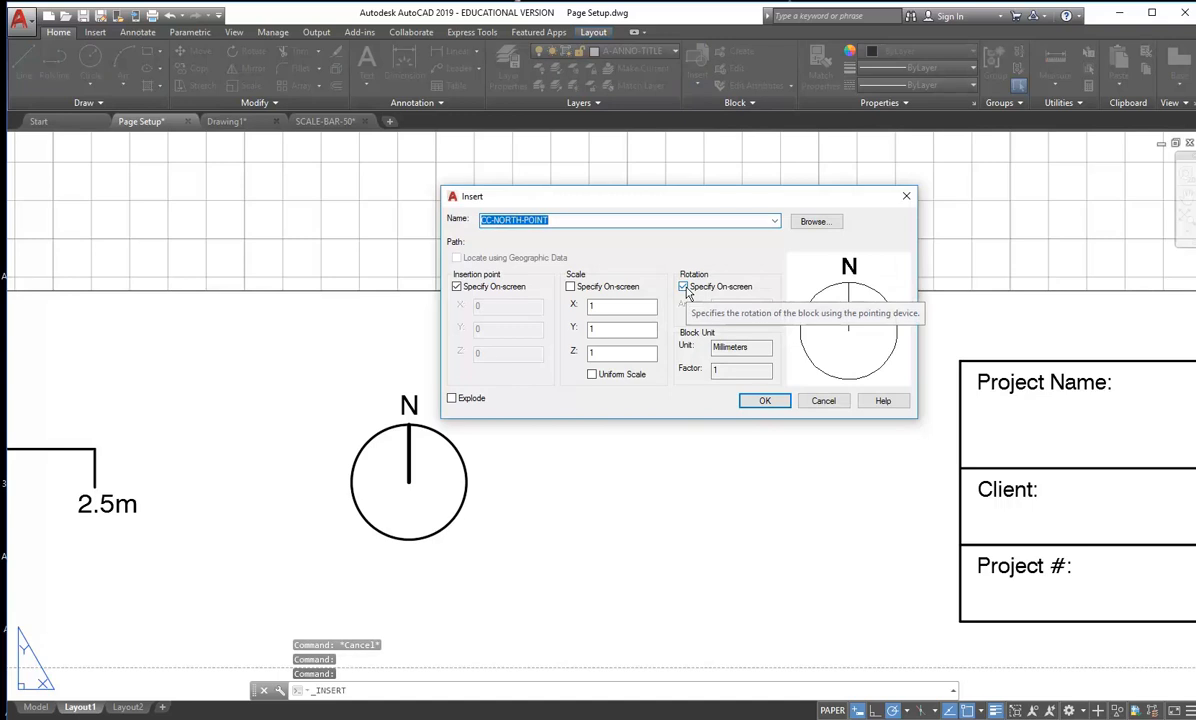
click(765, 401)
click(661, 472)
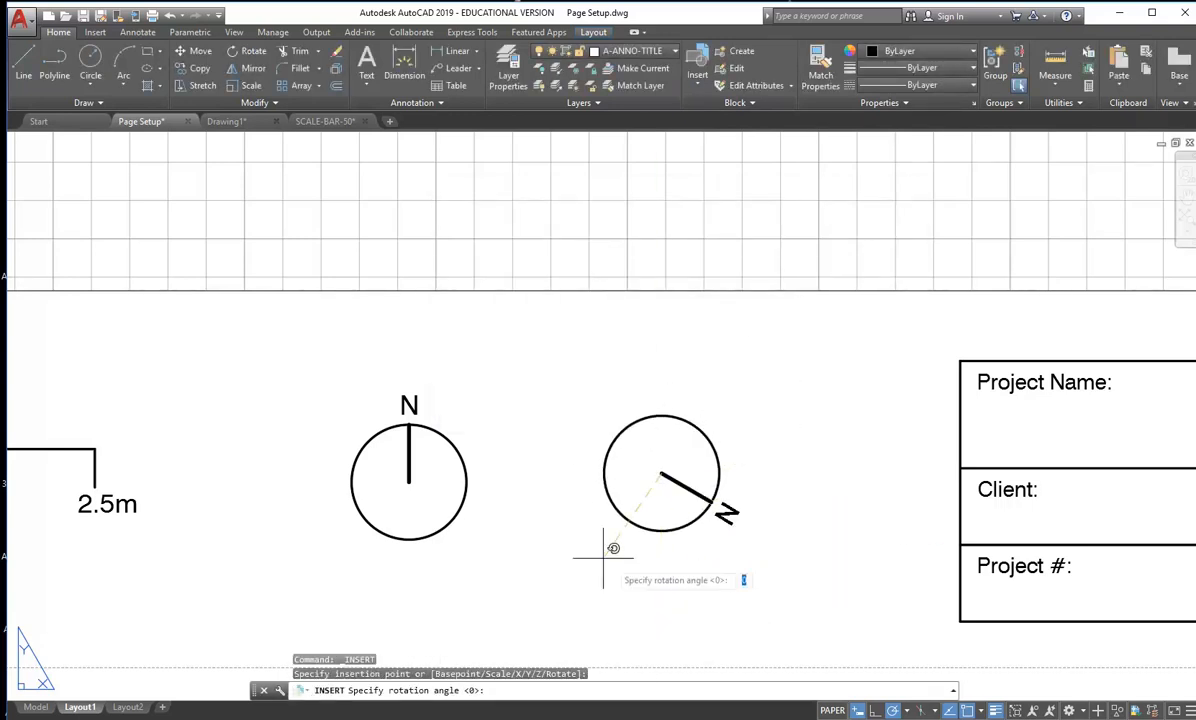
click(812, 585)
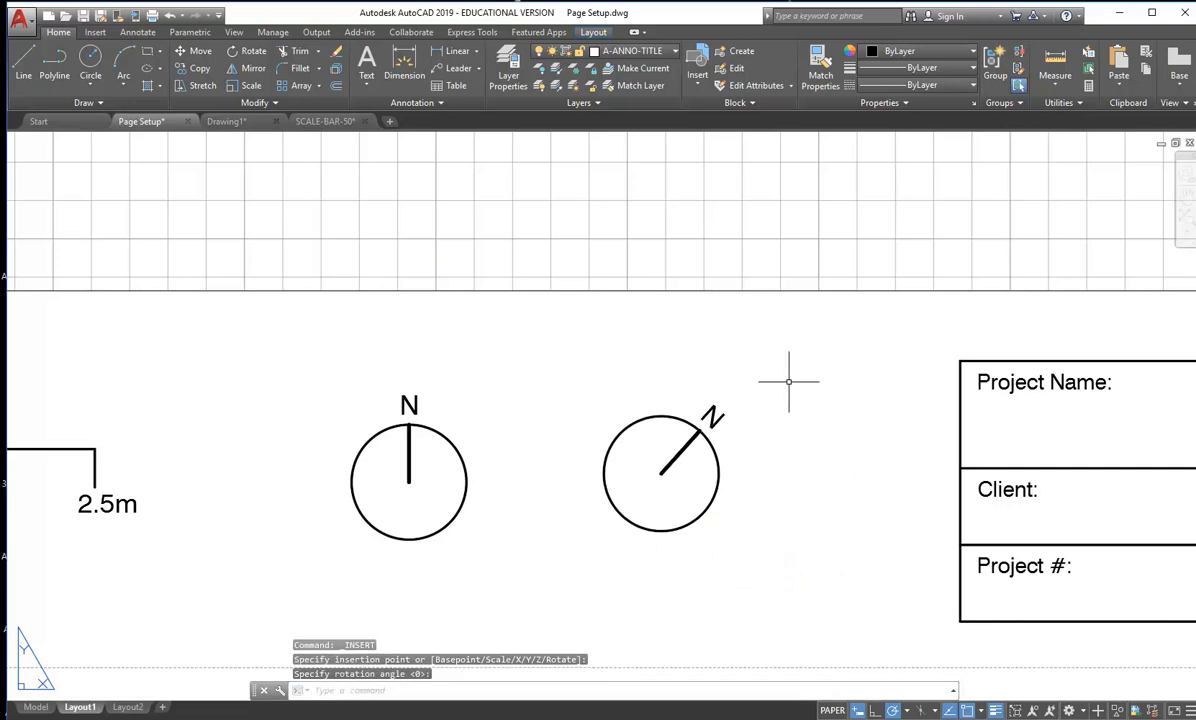
Try to insert CC-NORTH-POINT to the left of the scale bar with insertion point, scale and rotation all specified on-screen.
click(697, 66)
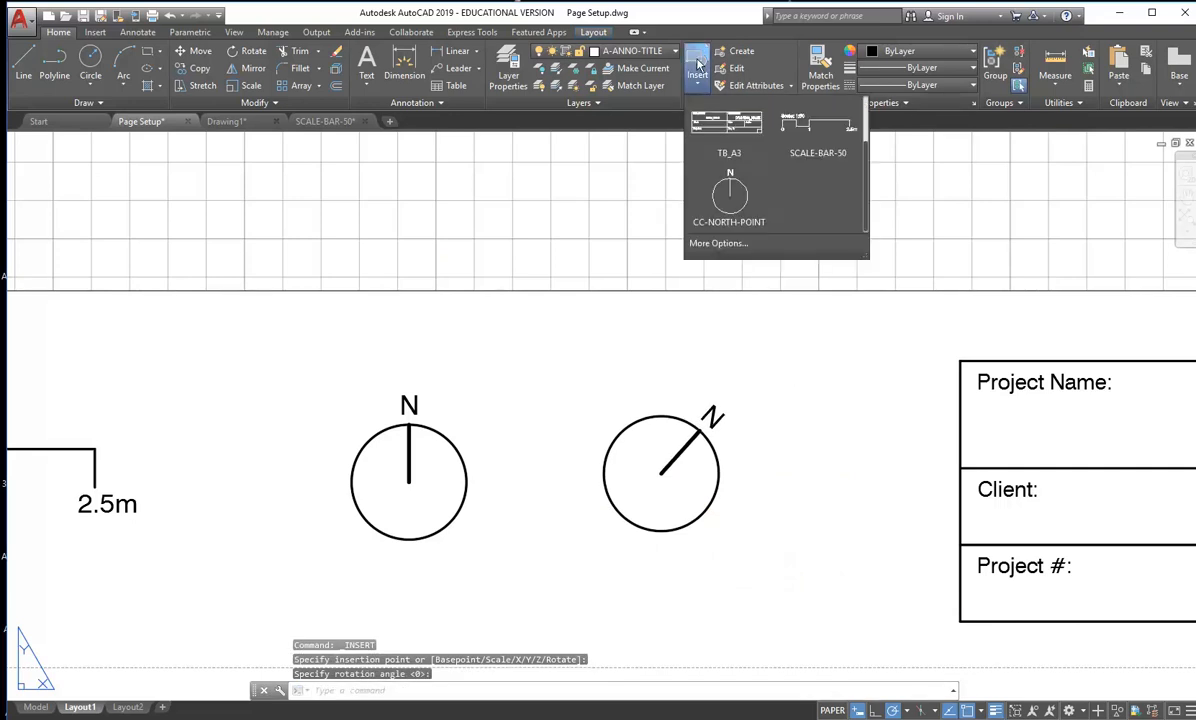
click(705, 243)
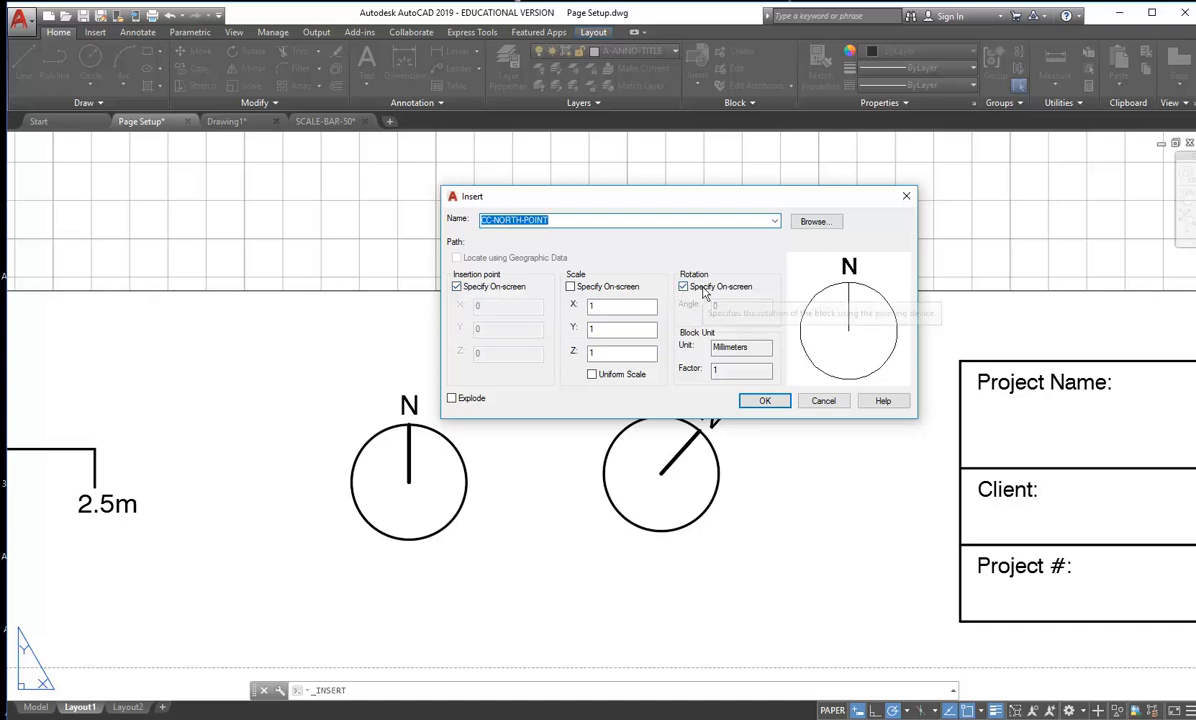
click(570, 286)
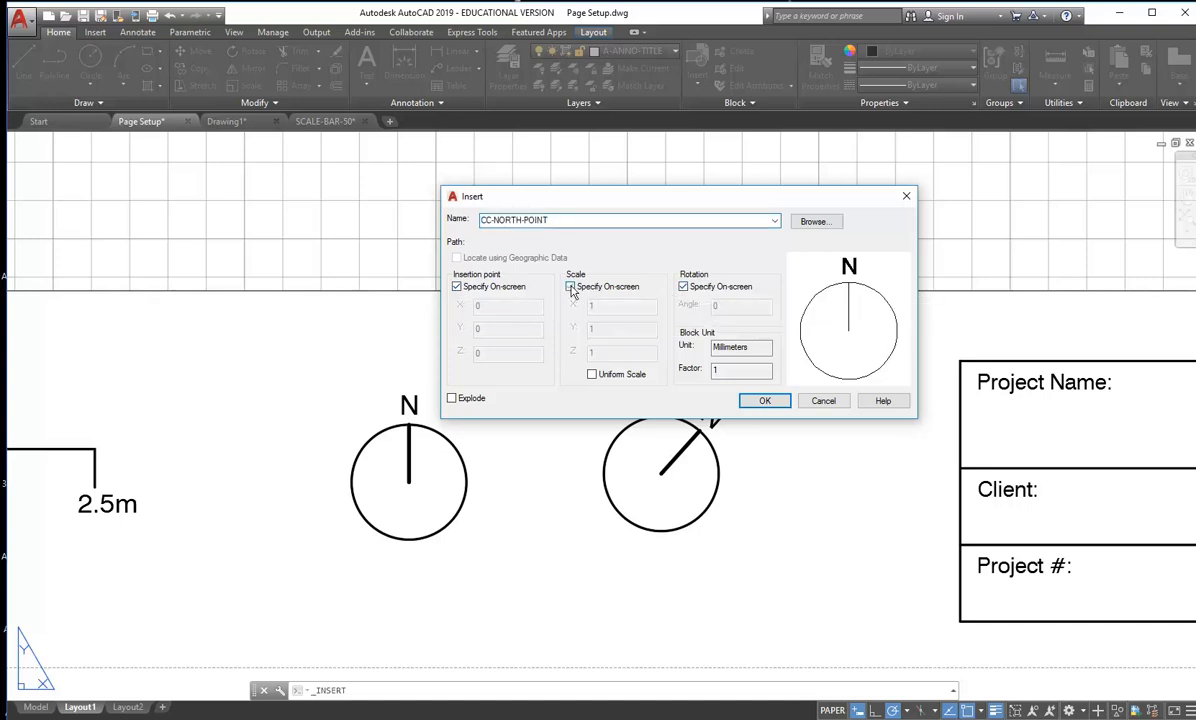
click(757, 400)
scroll(755, 400, down, 3)
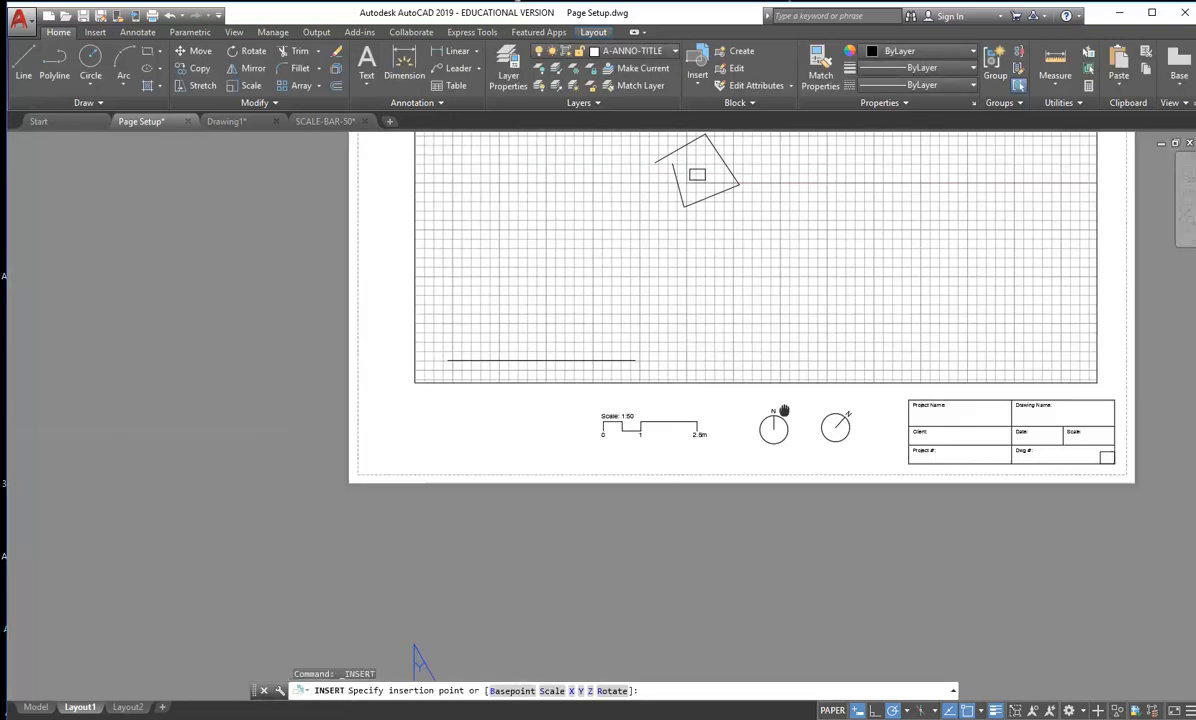
scroll(665, 432, up, 2)
click(507, 445)
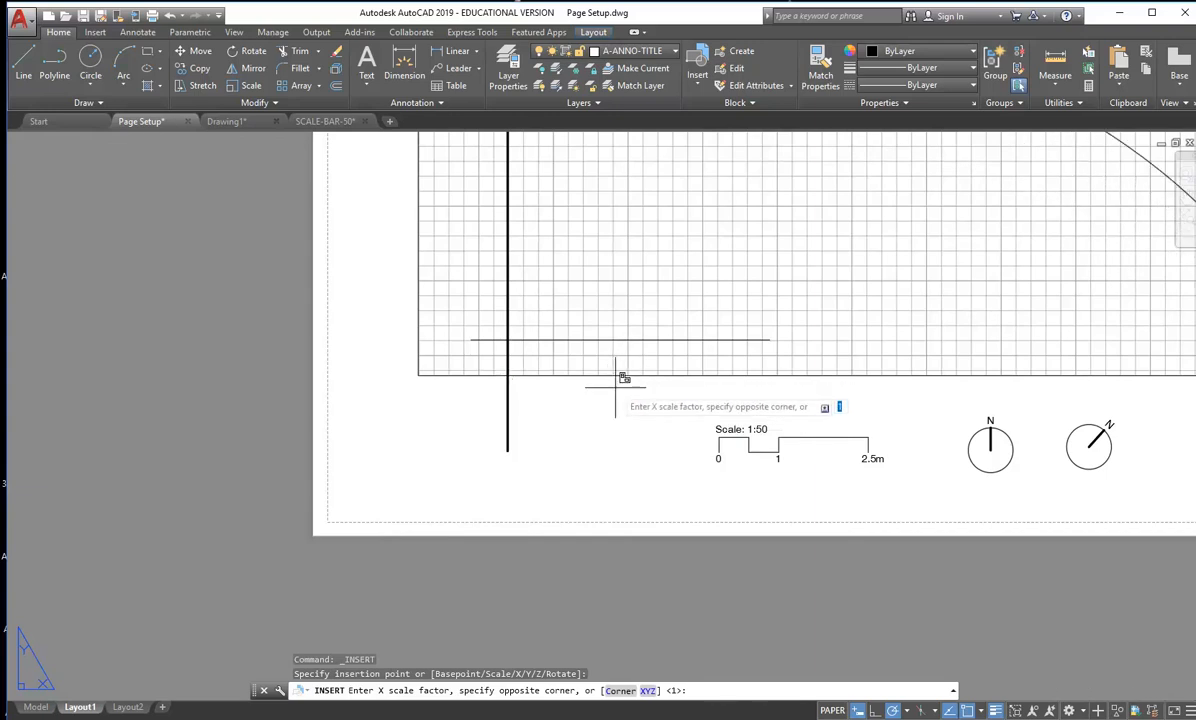
scroll(615, 389, down, 2)
scroll(593, 379, up, 3)
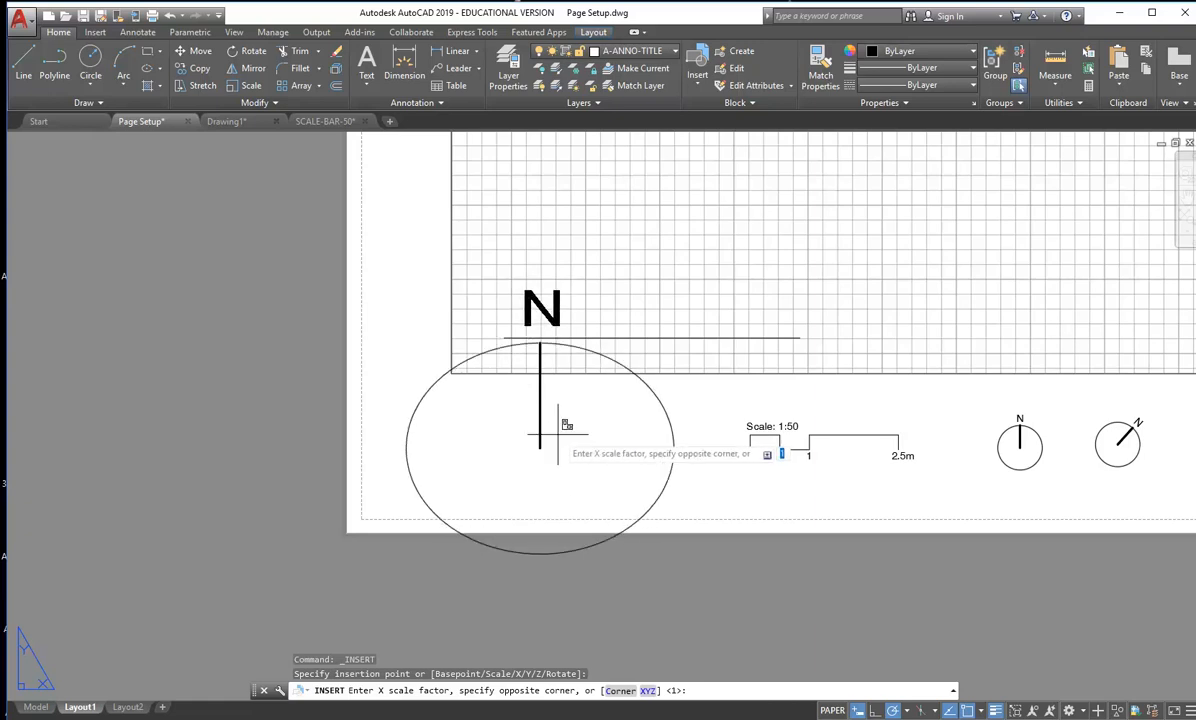
key(Escape)
scroll(582, 427, down, 2)
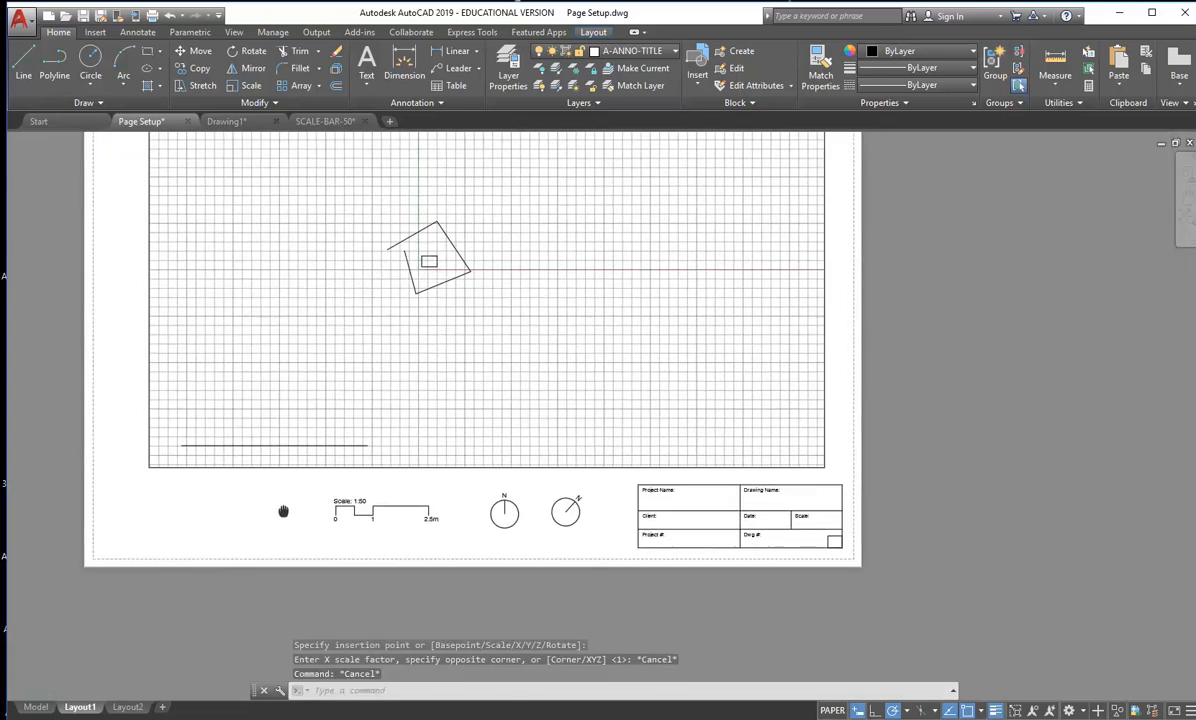
Review the insertion settings for CC-NORTH-POINT, and close them without placing a block.
scroll(486, 520, up, 4)
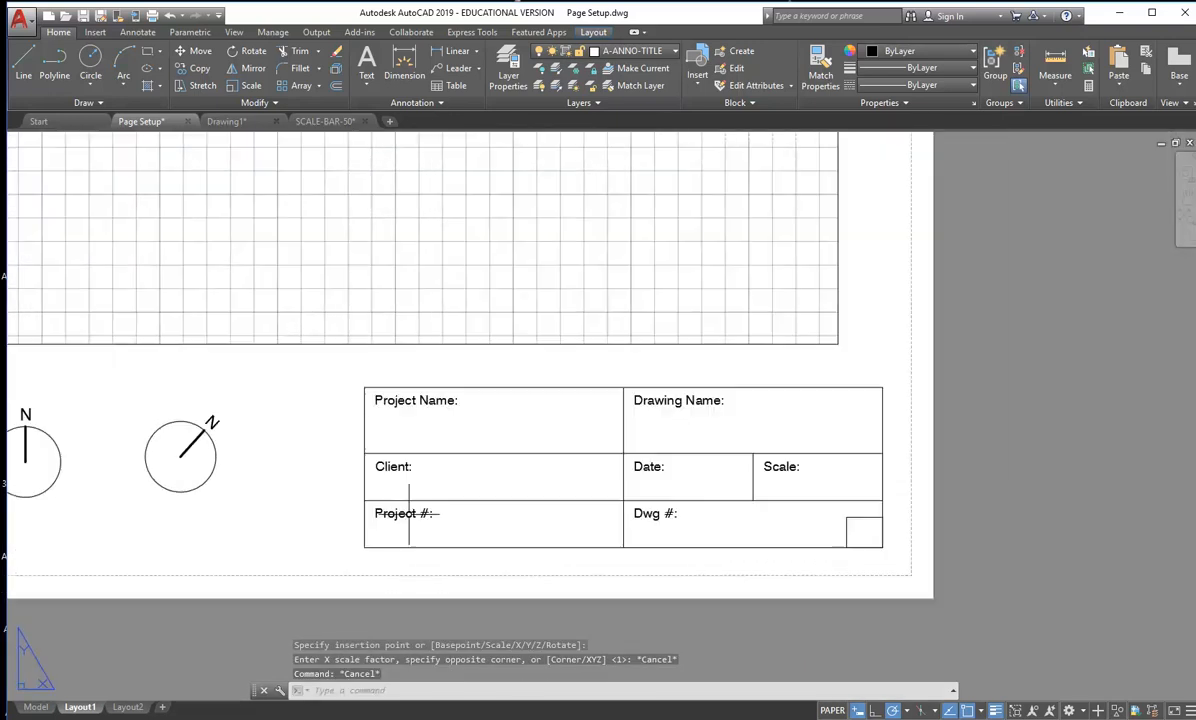
scroll(558, 510, up, 1)
scroll(558, 510, down, 1)
middle_drag(546, 508, 774, 519)
middle_drag(434, 472, 513, 472)
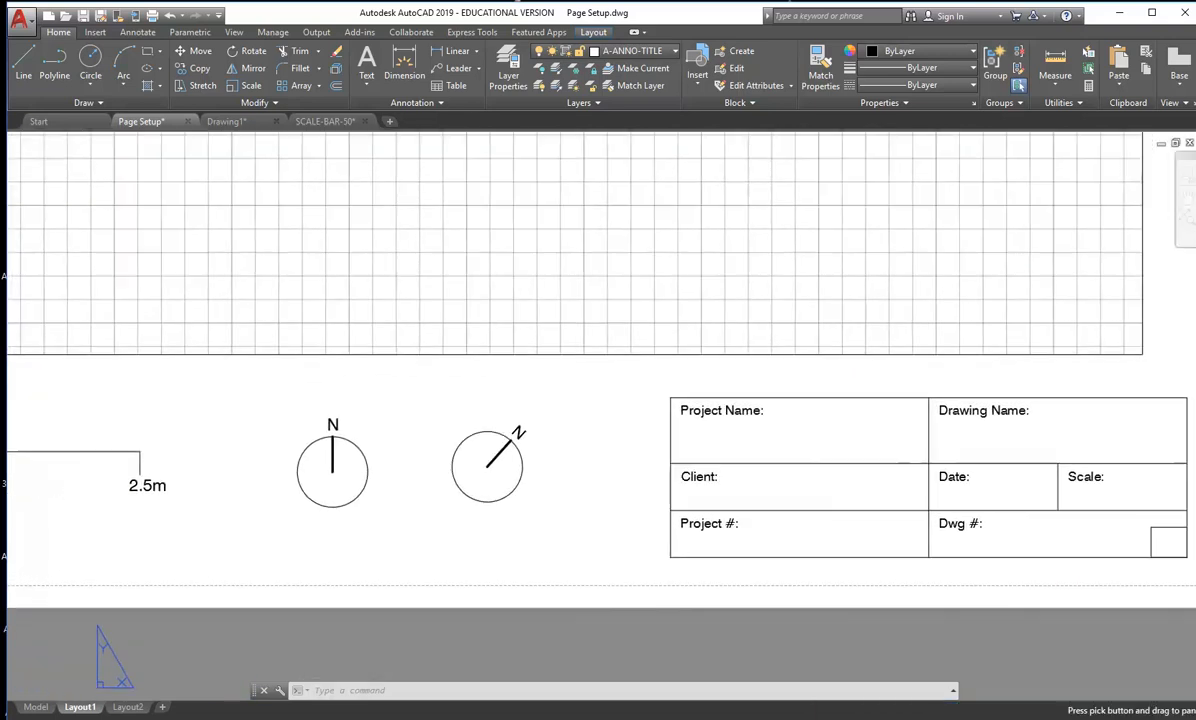
click(697, 80)
click(668, 246)
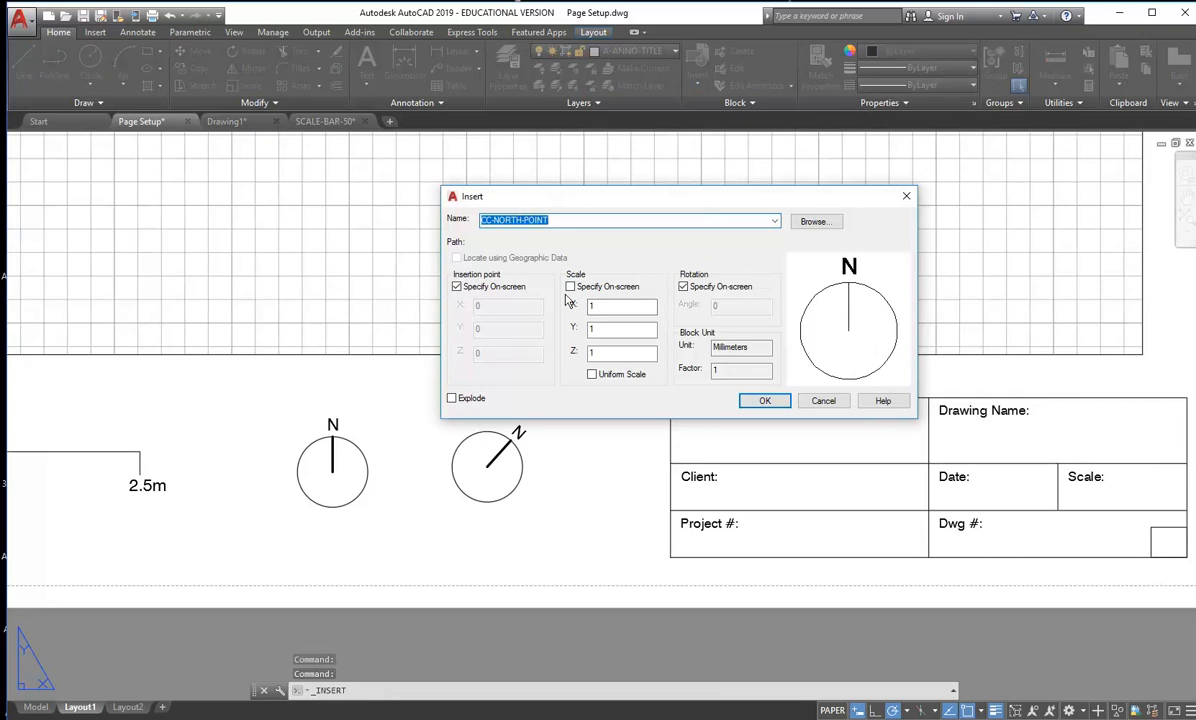
click(824, 401)
Examine the name, base point and Convert to block settings of a block definition for the whole title block, and cancel it.
middle_drag(354, 451, 539, 446)
middle_drag(803, 495, 315, 455)
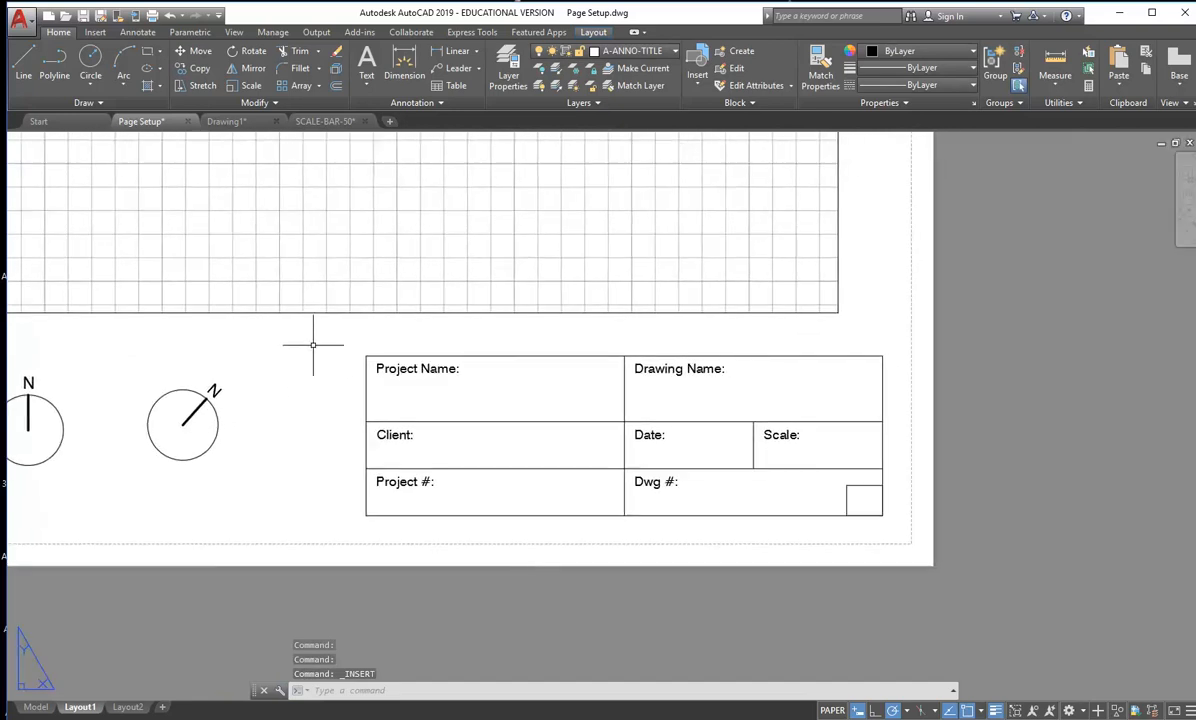
click(316, 342)
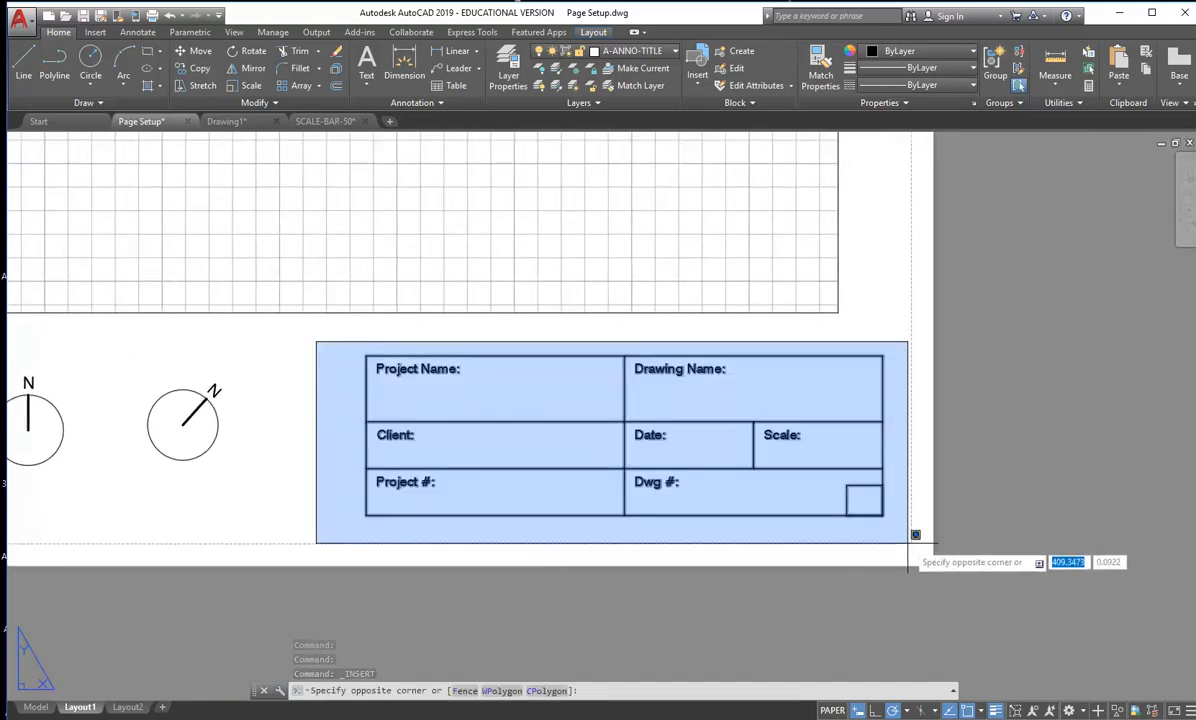
click(915, 535)
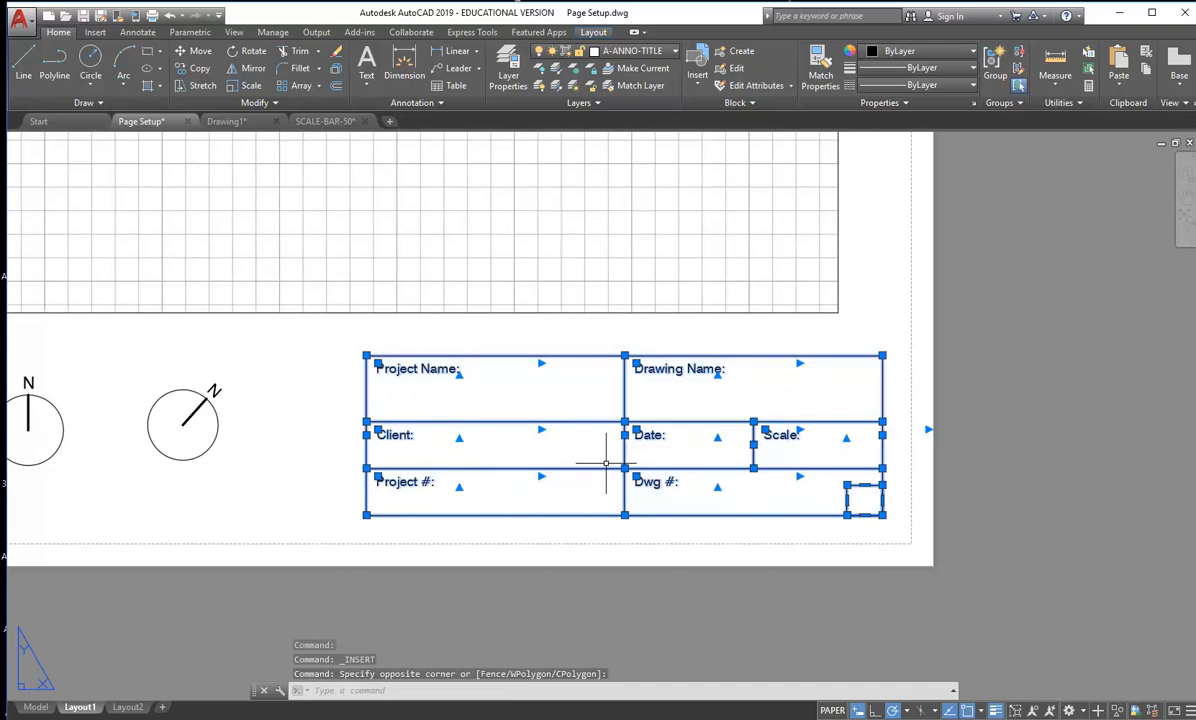
text(b)
key(Return)
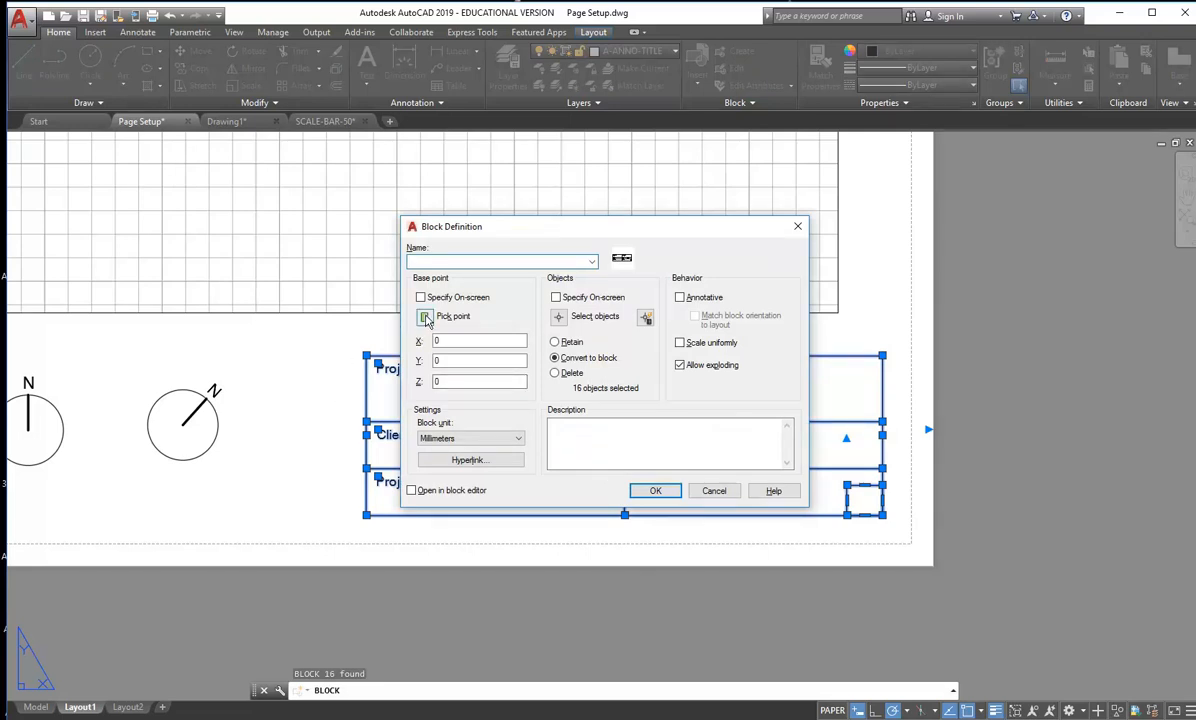
click(566, 362)
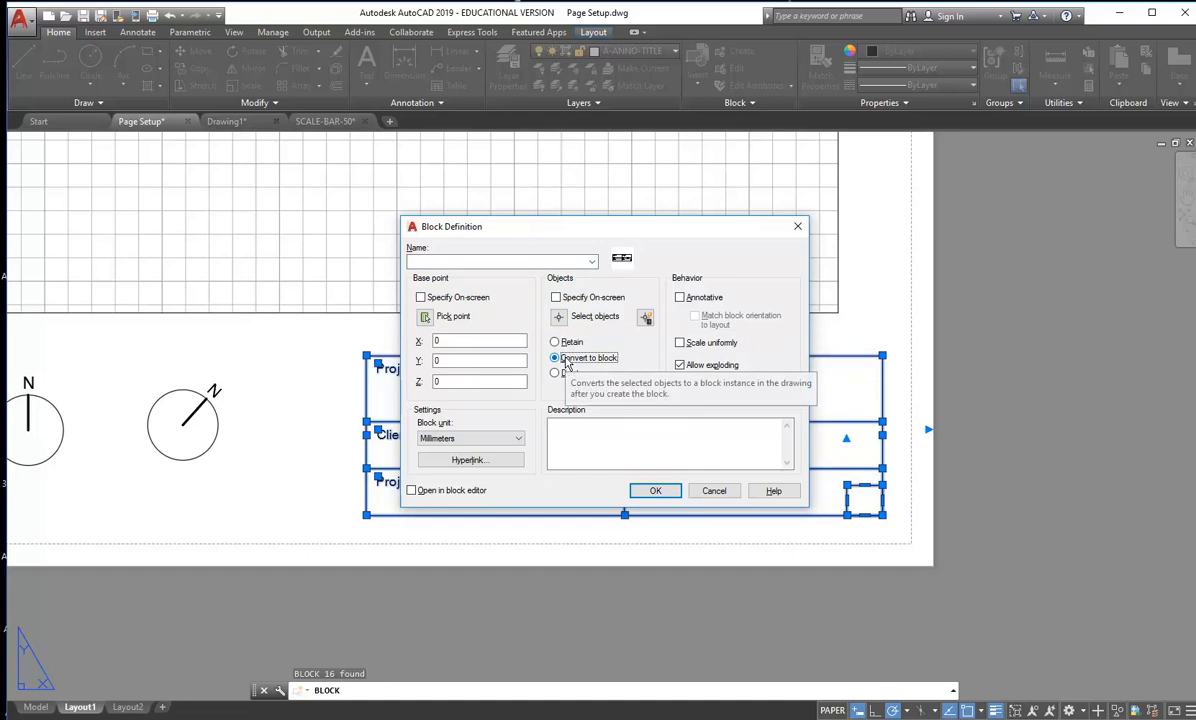
click(512, 260)
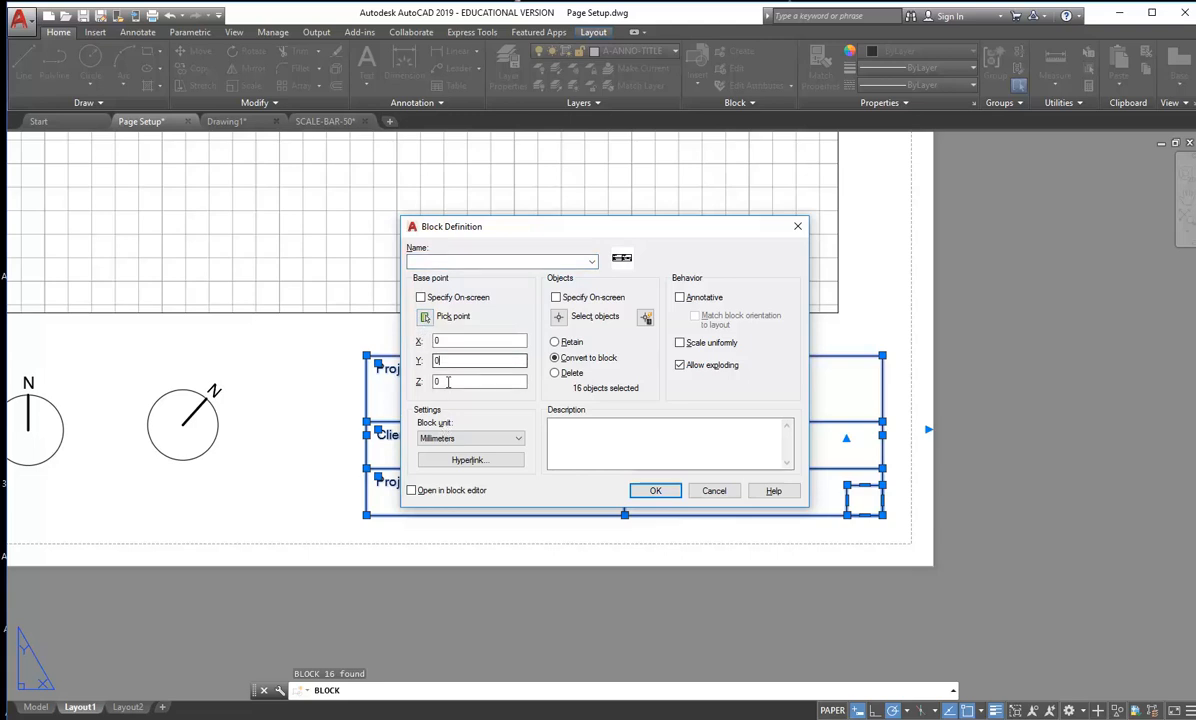
click(460, 342)
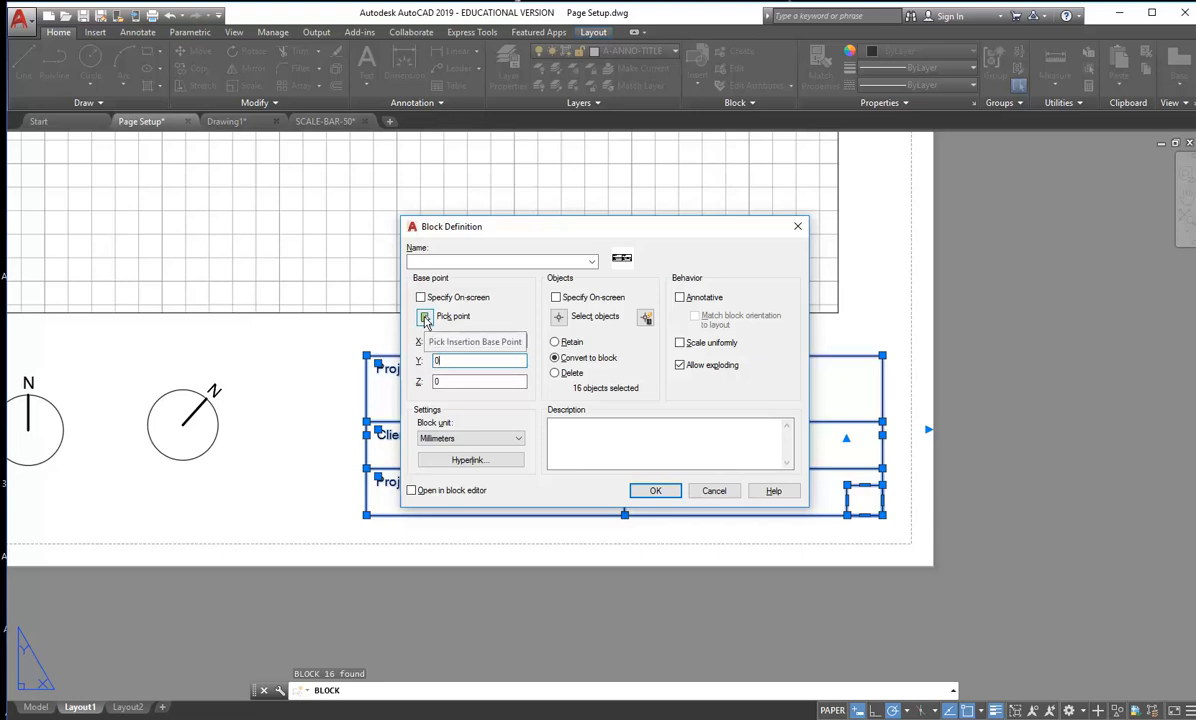
click(714, 490)
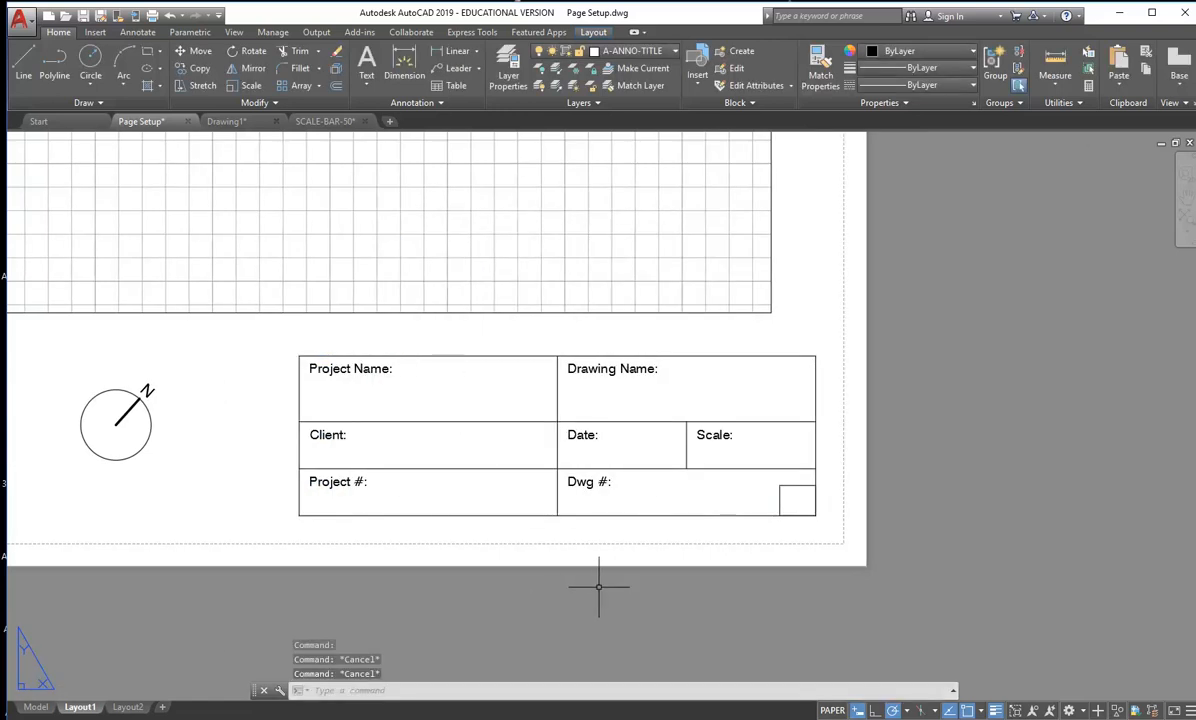
Examine the attribute definition's tag and prompt fields, Annotative option and available text styles, and cancel without creating an attribute.
scroll(603, 592, up, 3)
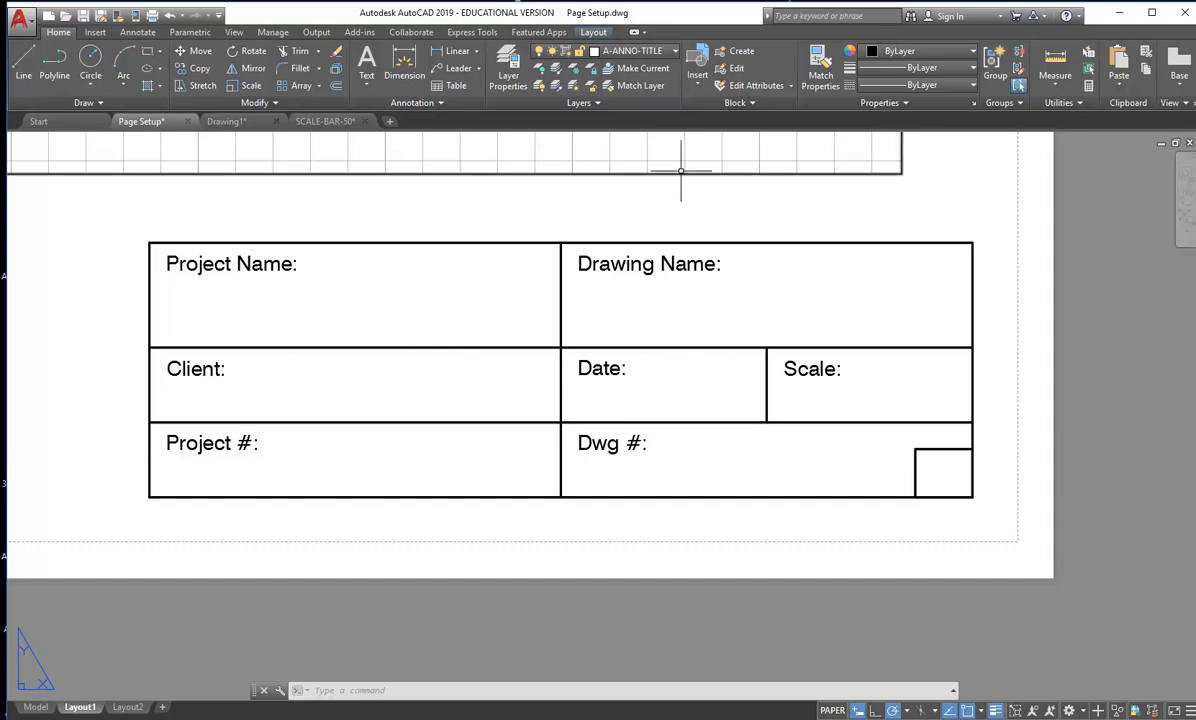
click(711, 108)
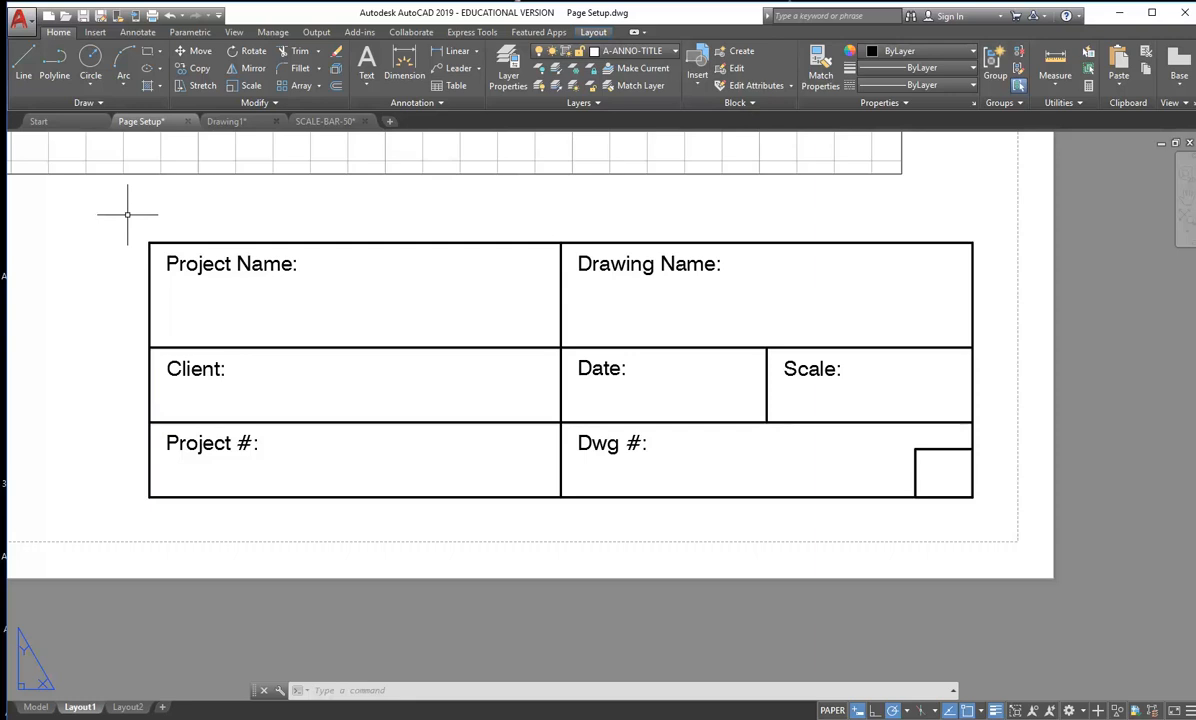
click(748, 105)
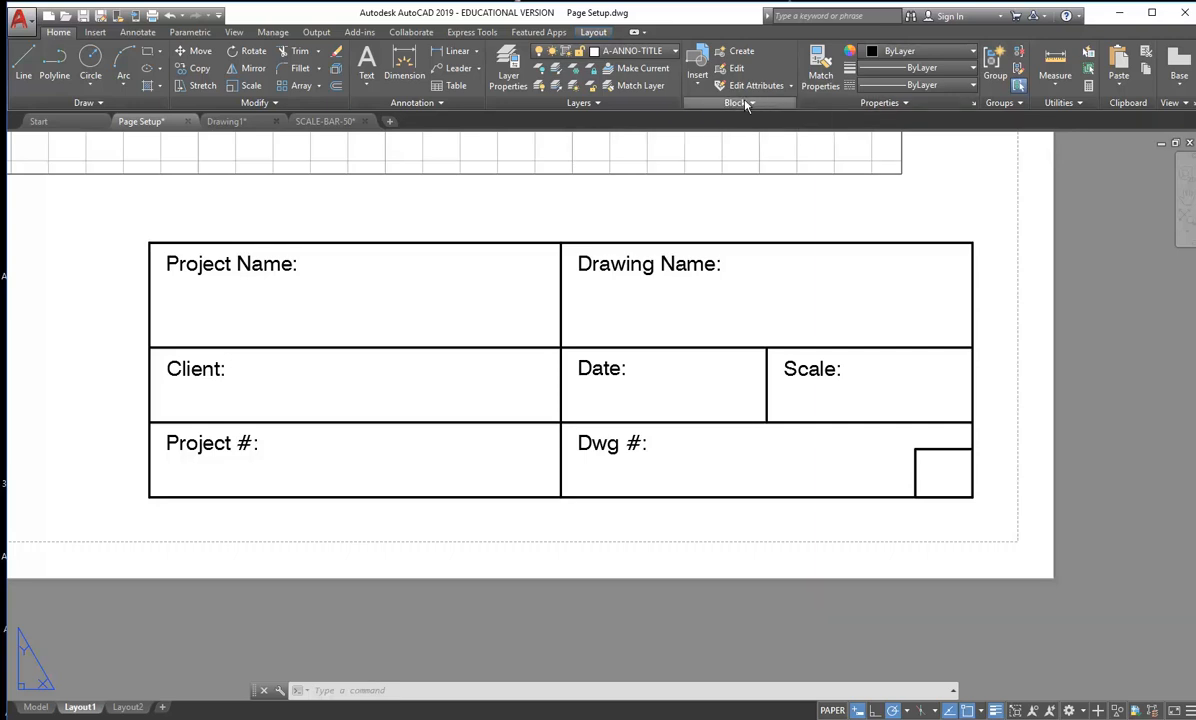
click(745, 104)
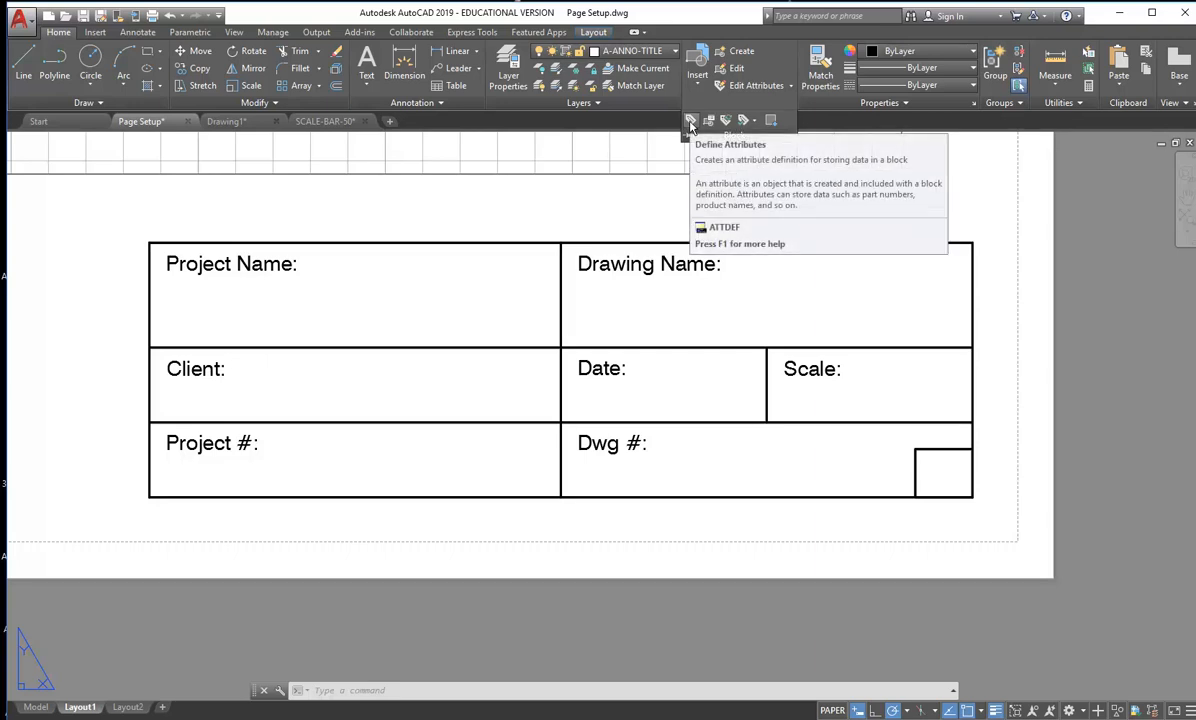
click(690, 121)
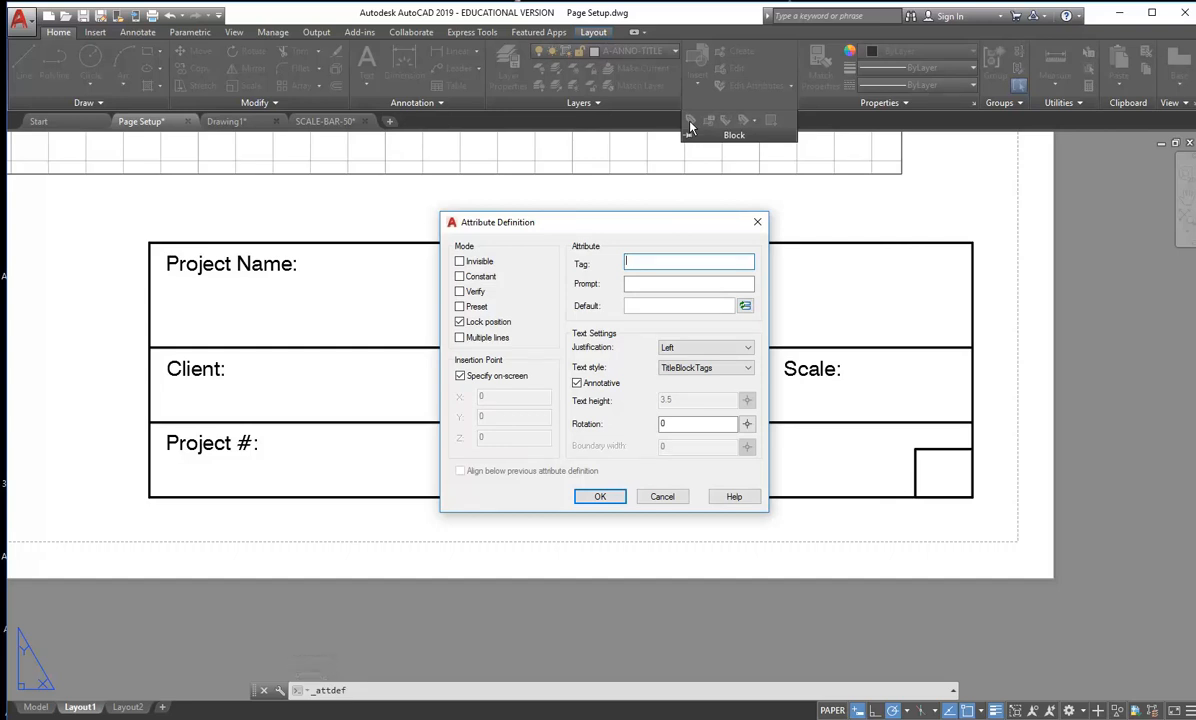
click(651, 286)
click(652, 262)
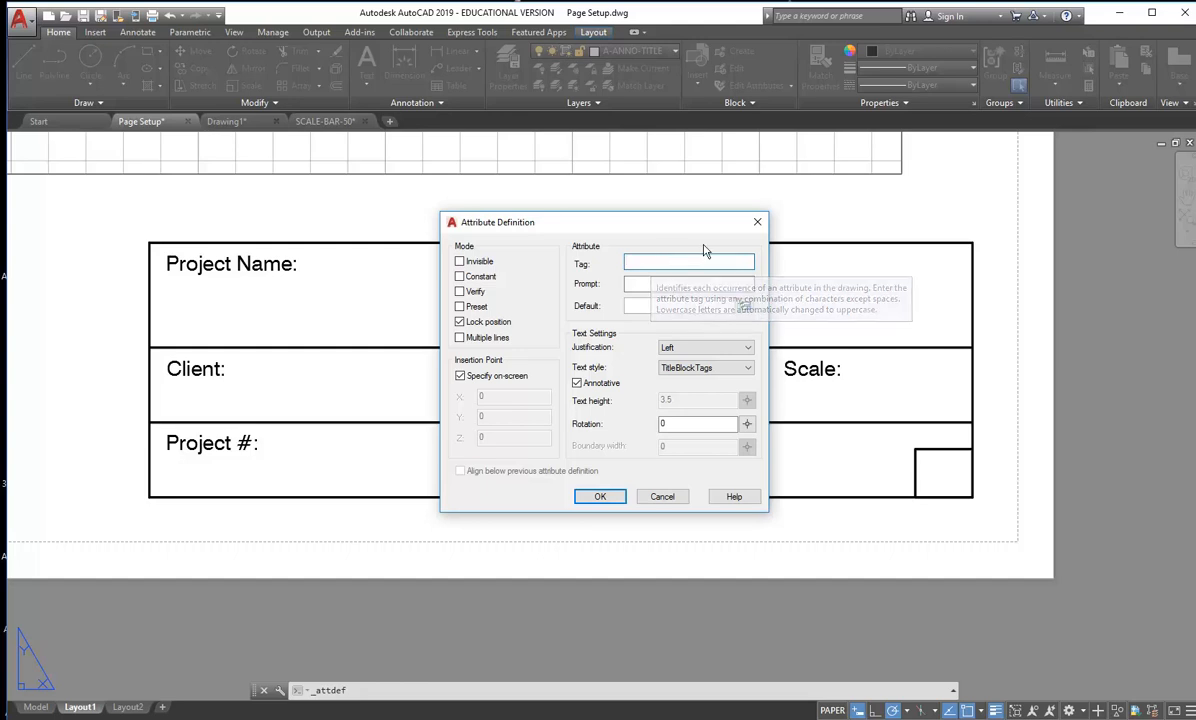
click(577, 383)
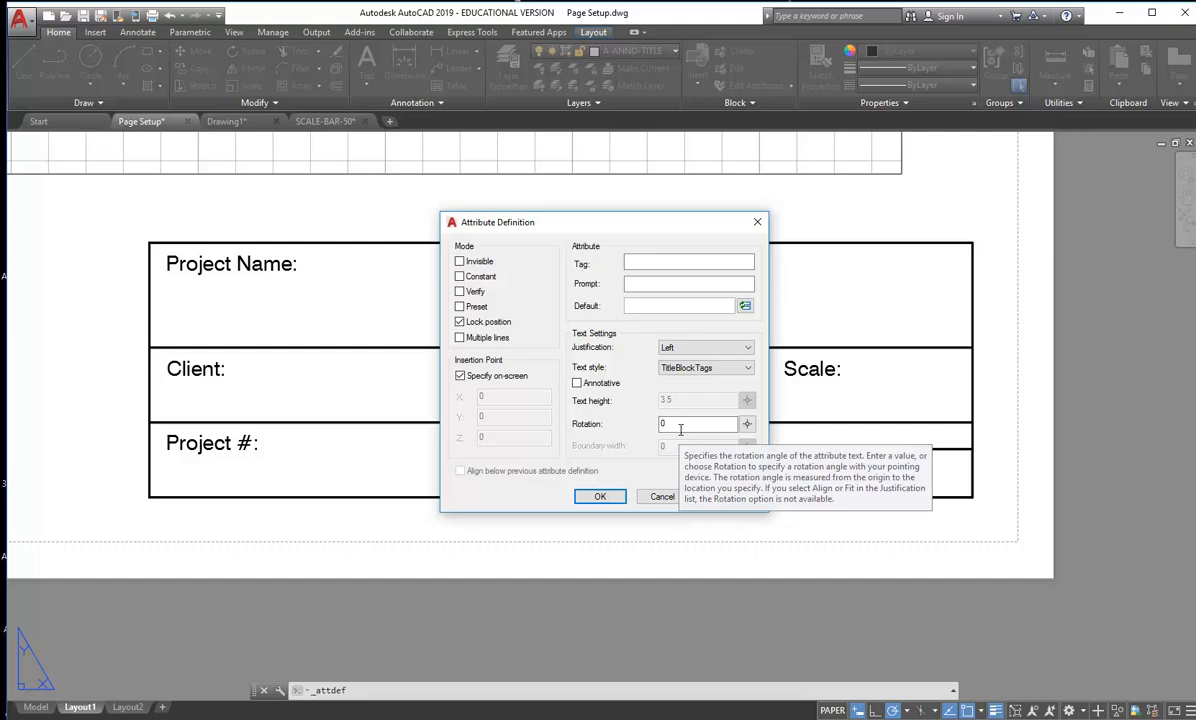
click(724, 369)
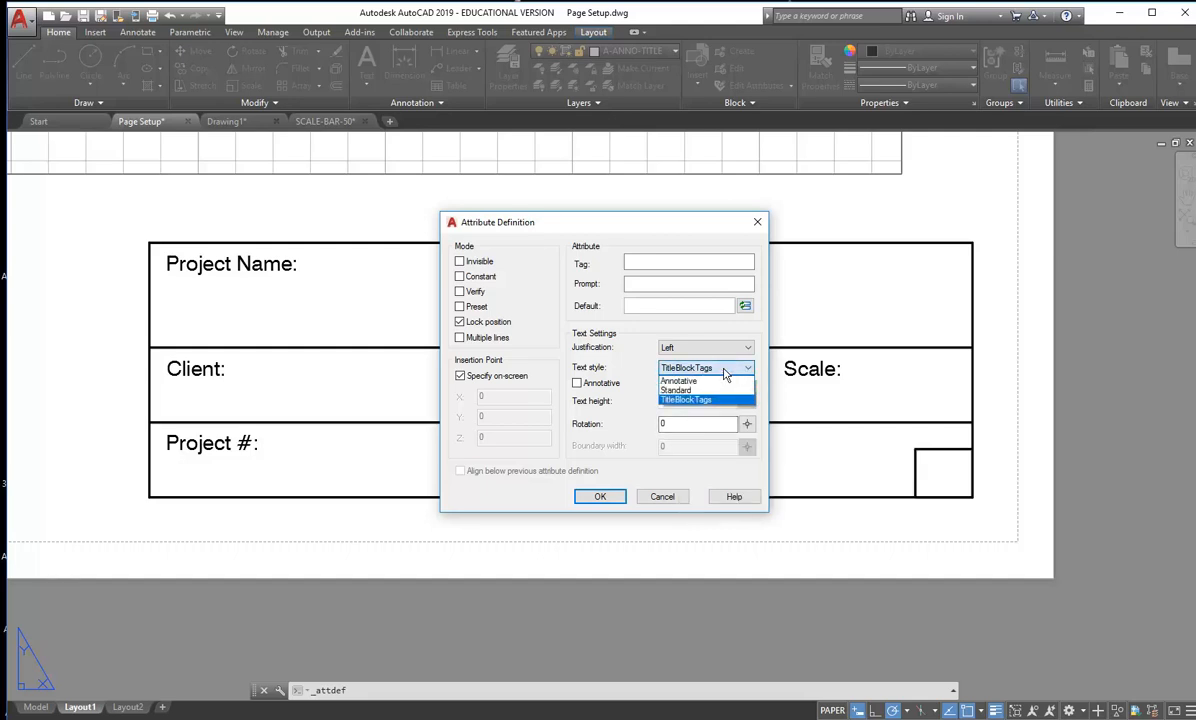
click(724, 372)
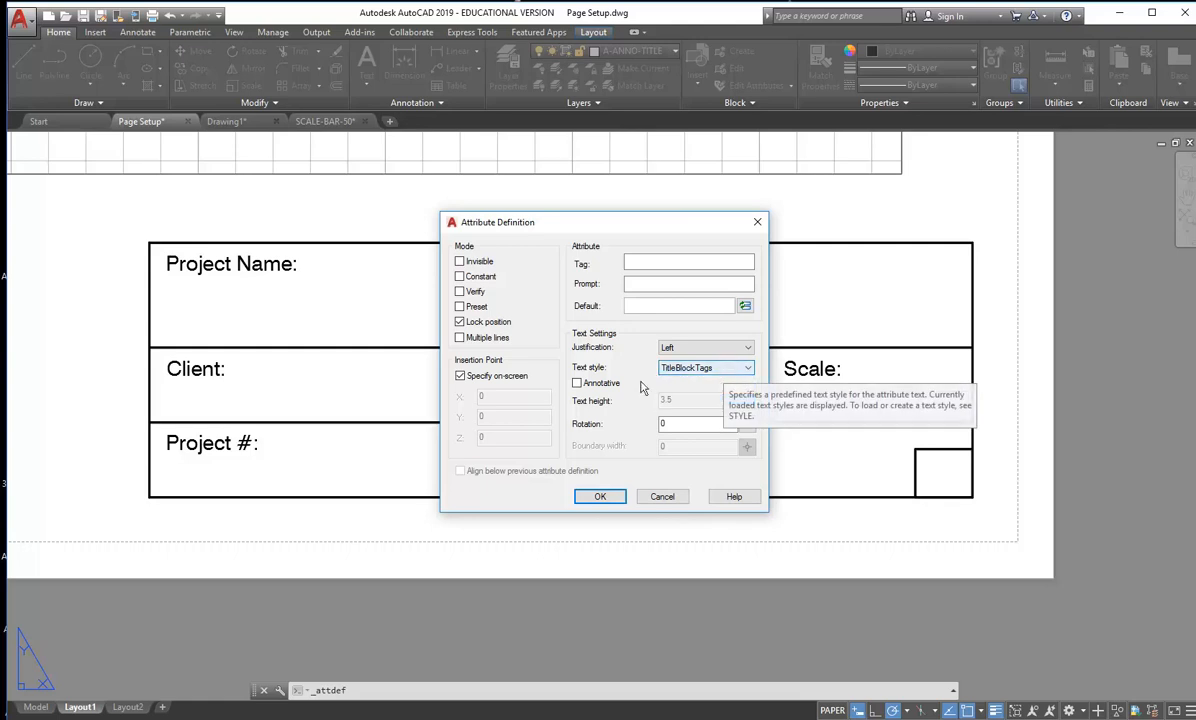
click(662, 496)
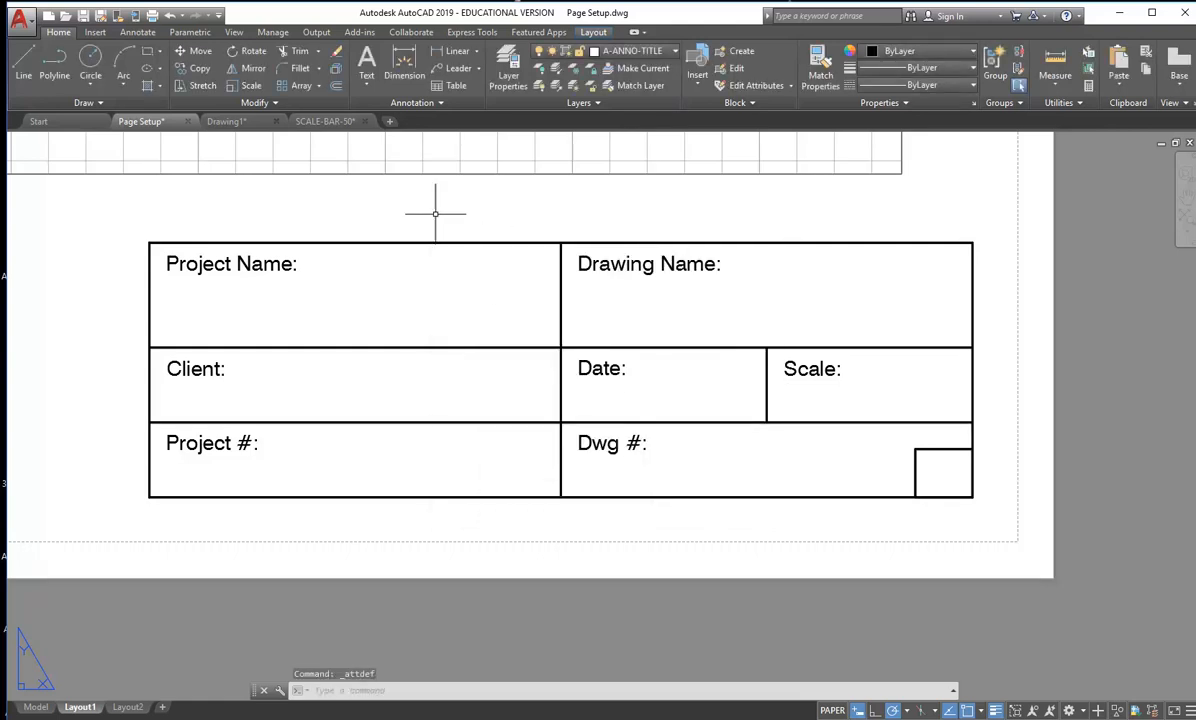
Review the TitleBlockTags text style's font, Annotative option and paper text height, and close it without changes.
click(416, 103)
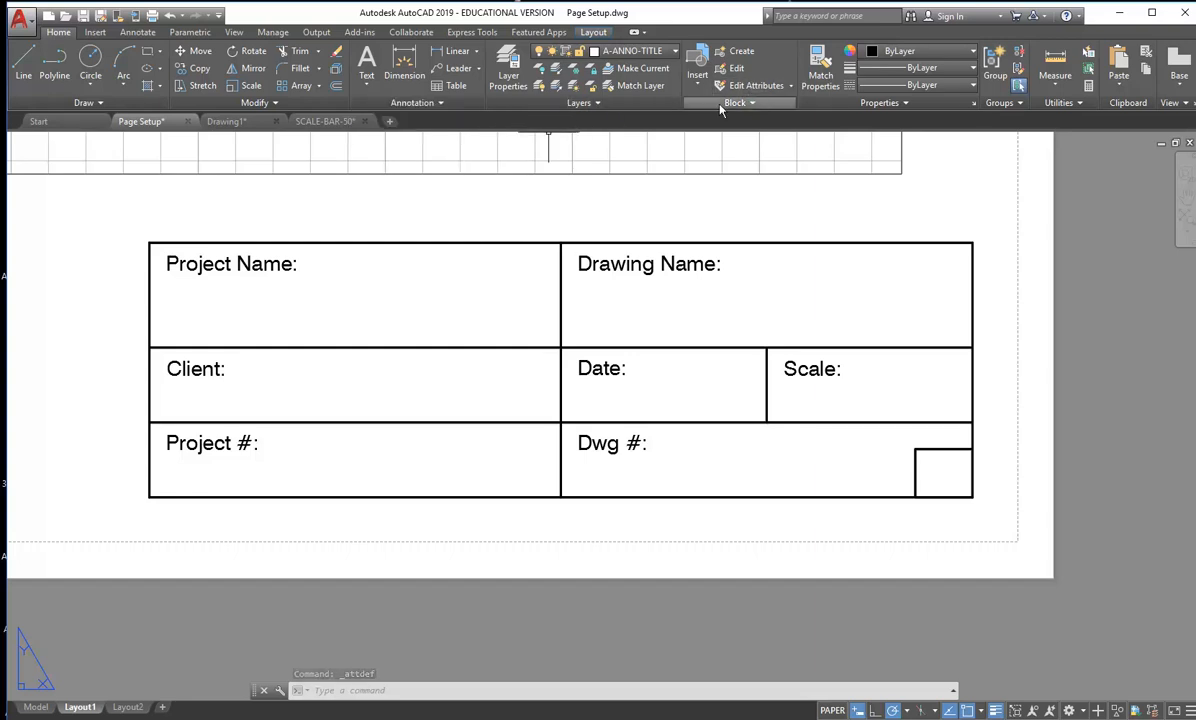
click(390, 103)
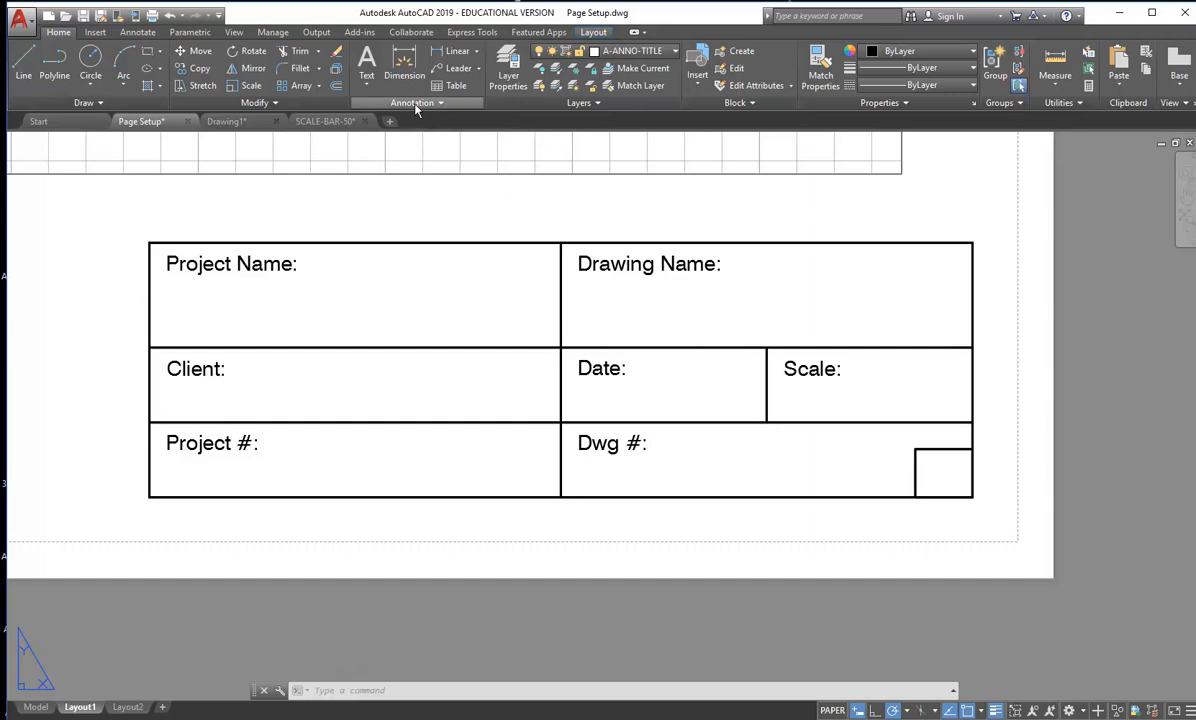
click(415, 105)
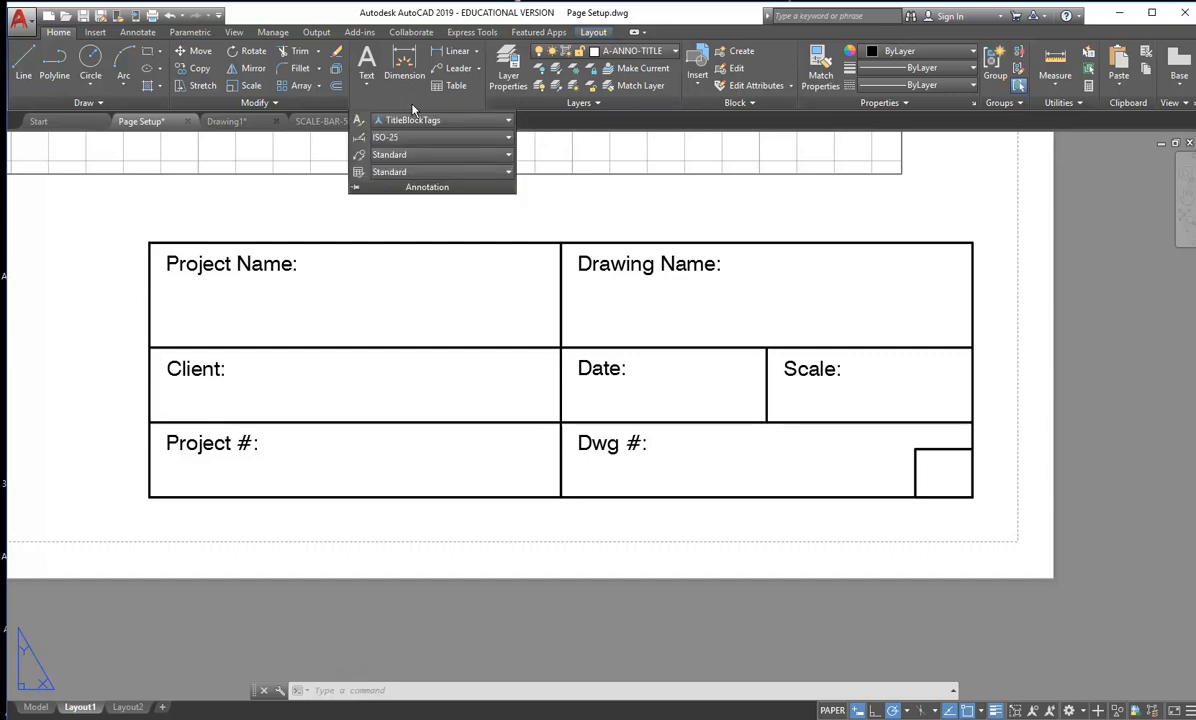
click(360, 126)
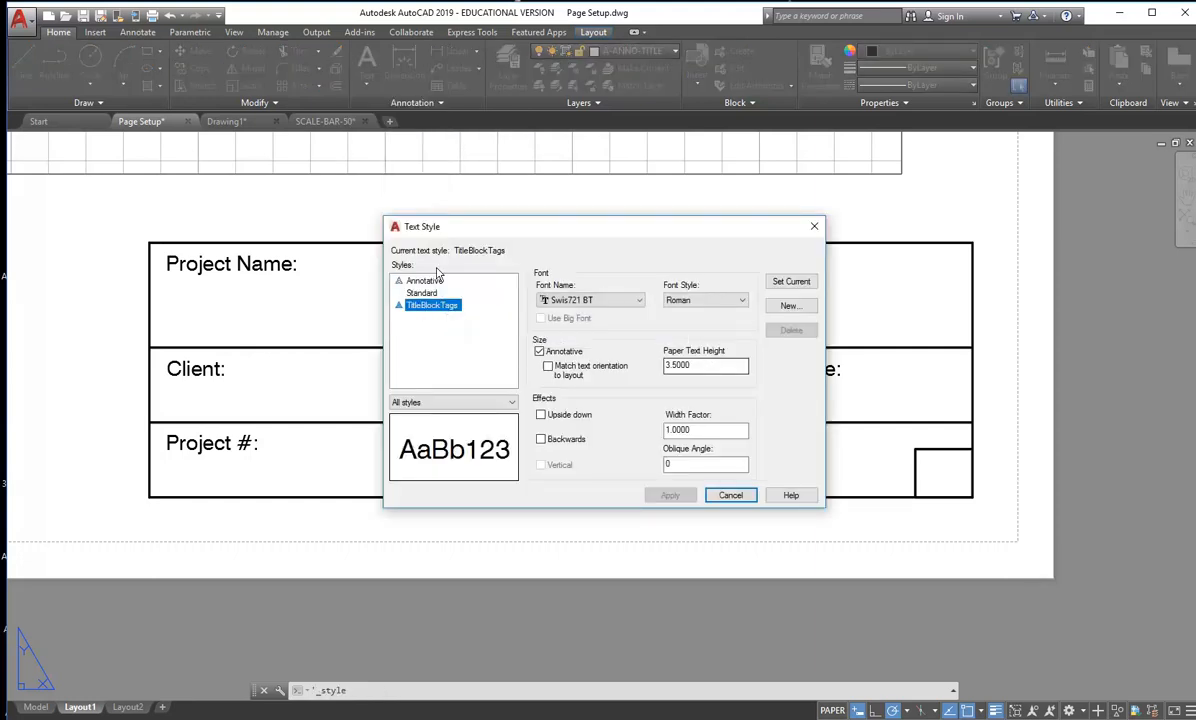
click(703, 366)
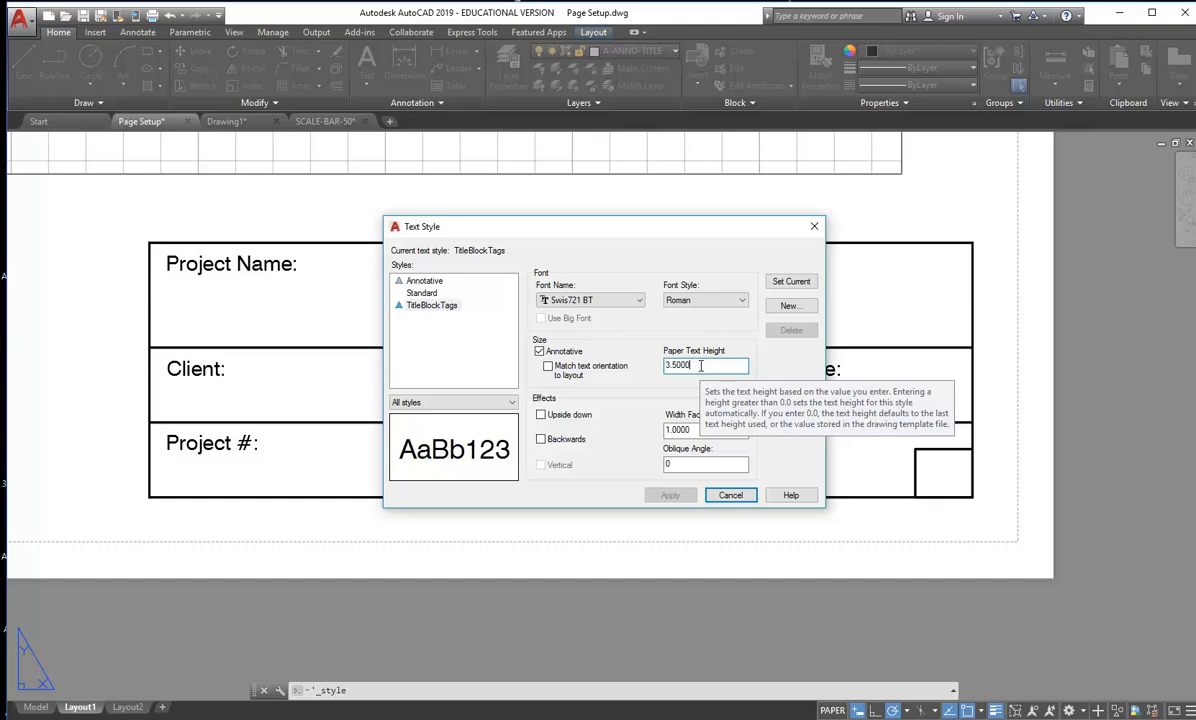
click(731, 496)
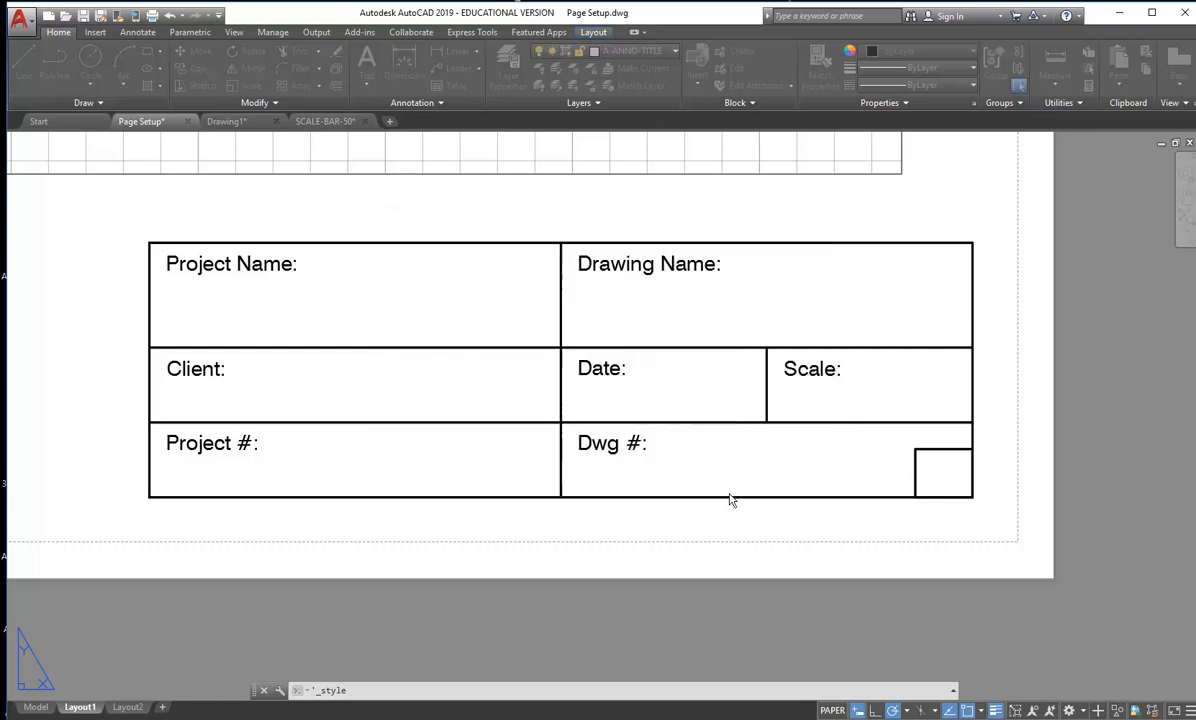
Start an attribute definition using the TitleBlockTags text style, with the Annotative option turned off.
click(726, 103)
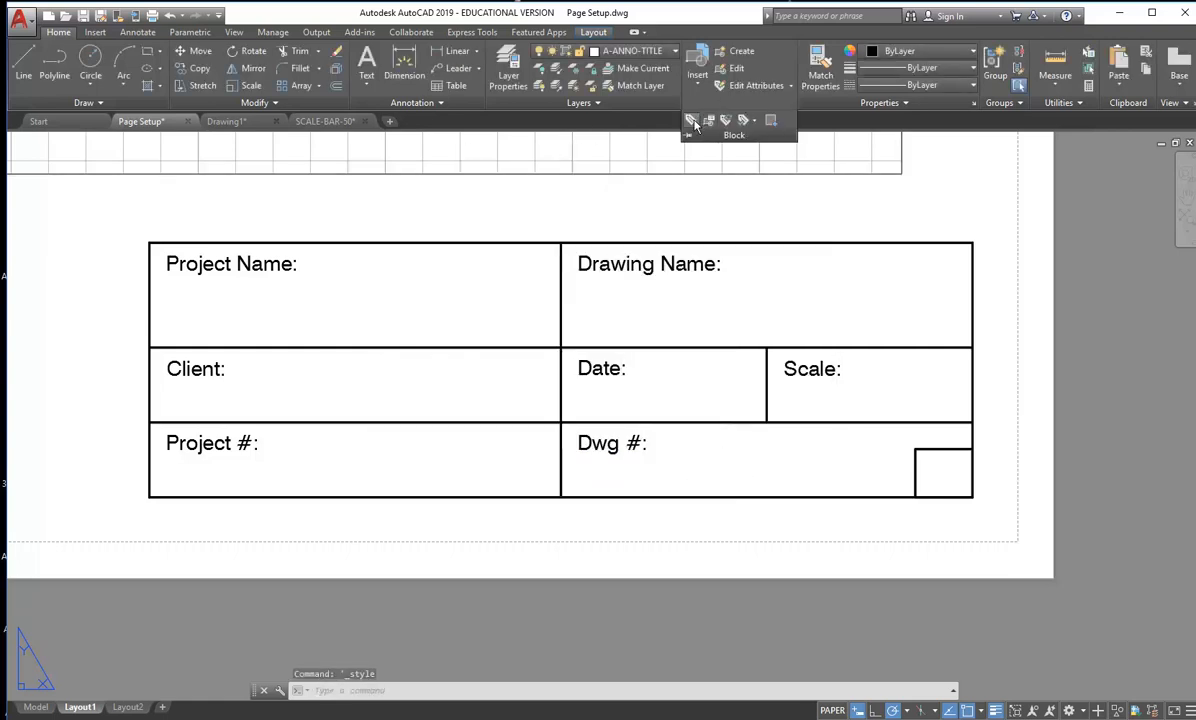
click(693, 121)
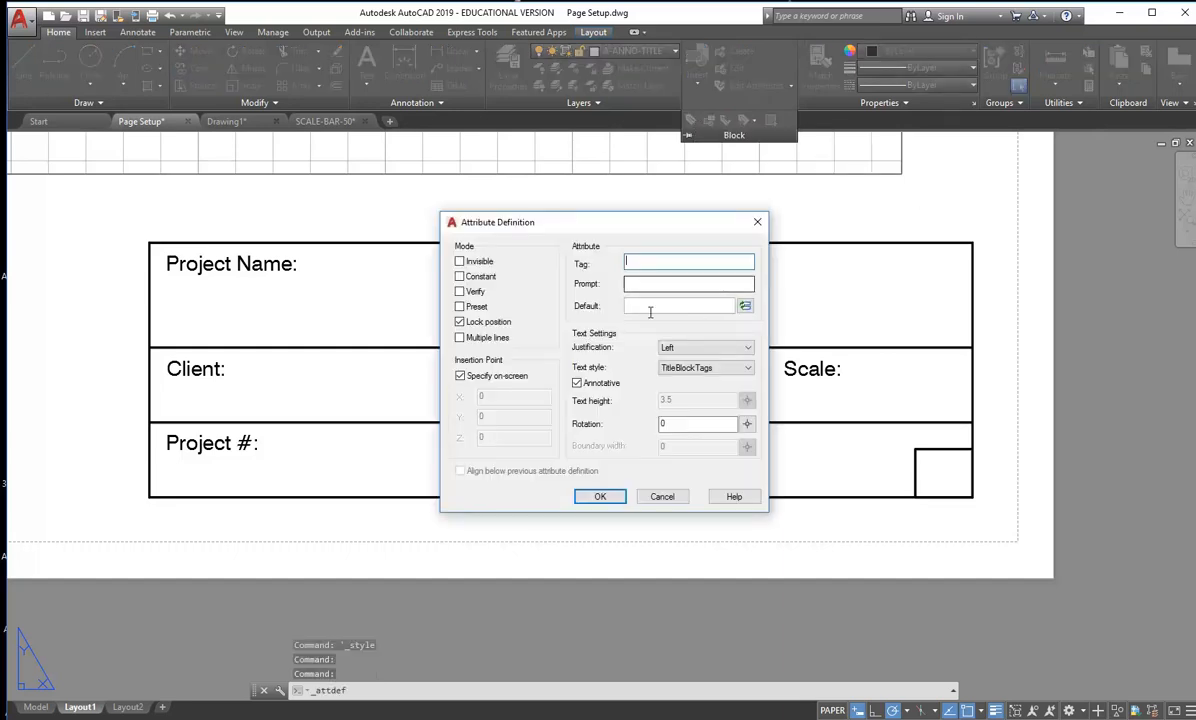
click(699, 368)
click(685, 399)
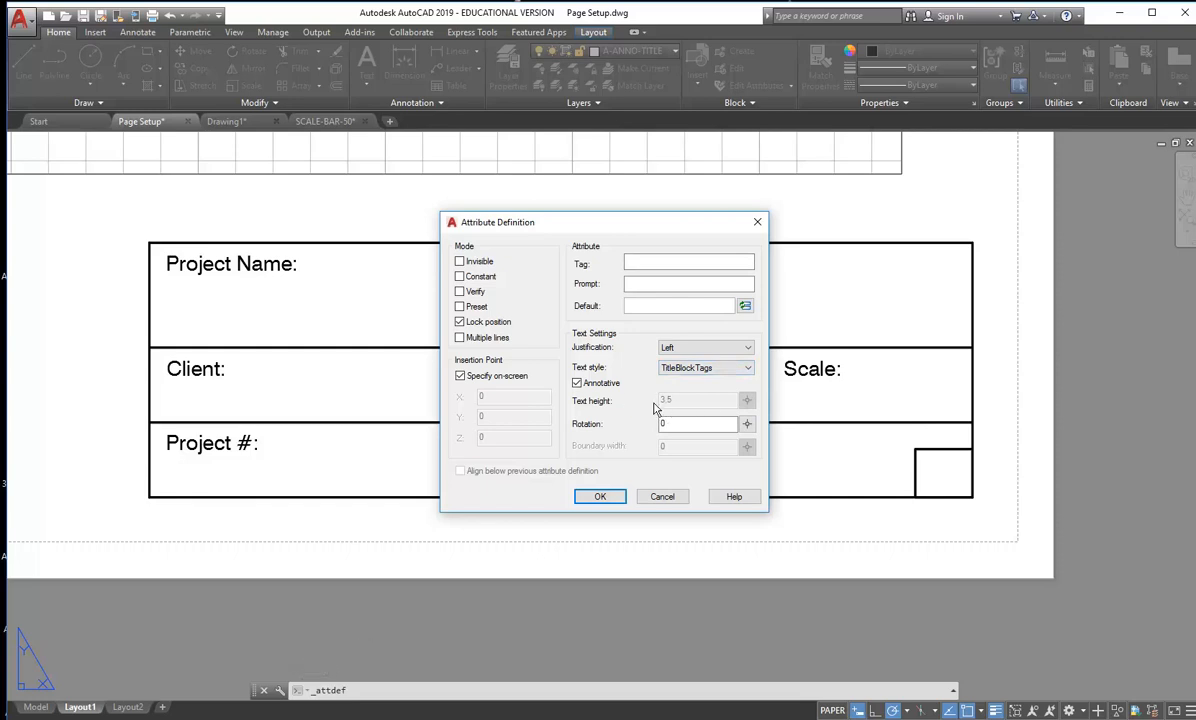
click(577, 383)
Set the new attribute's tag to PROJ_NAME.
click(643, 259)
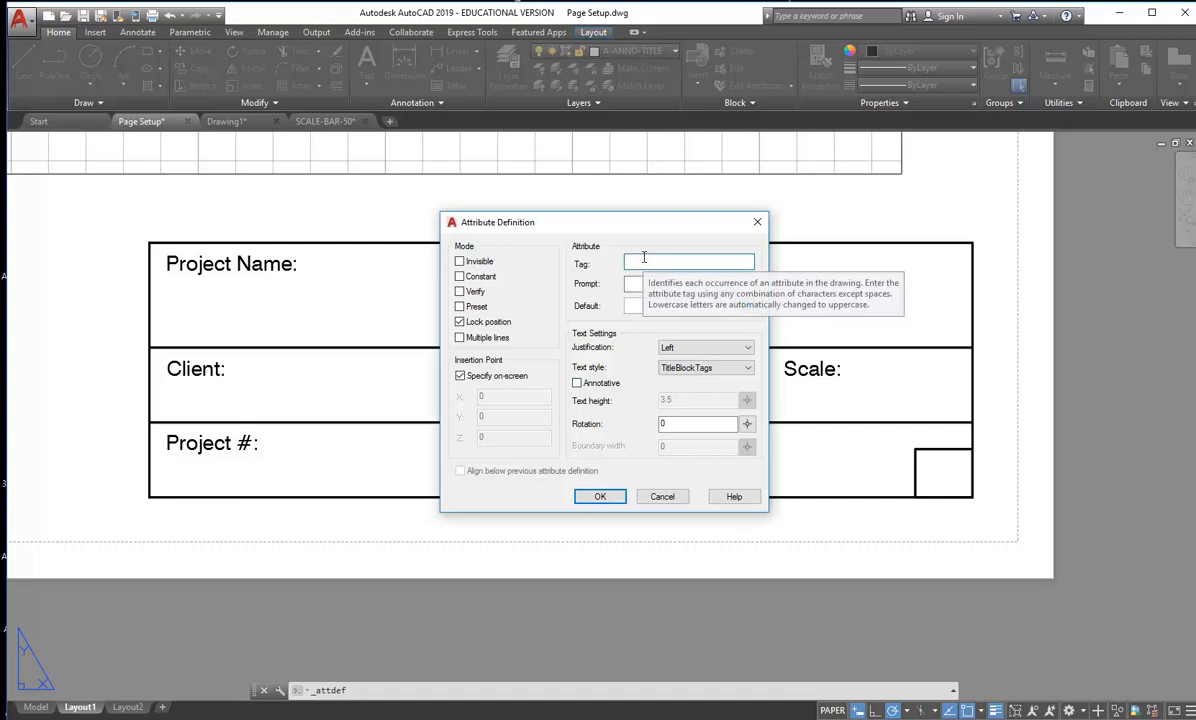
text(pos)
key(BackSpace)
key(BackSpace)
key(BackSpace)
key(BackSpace)
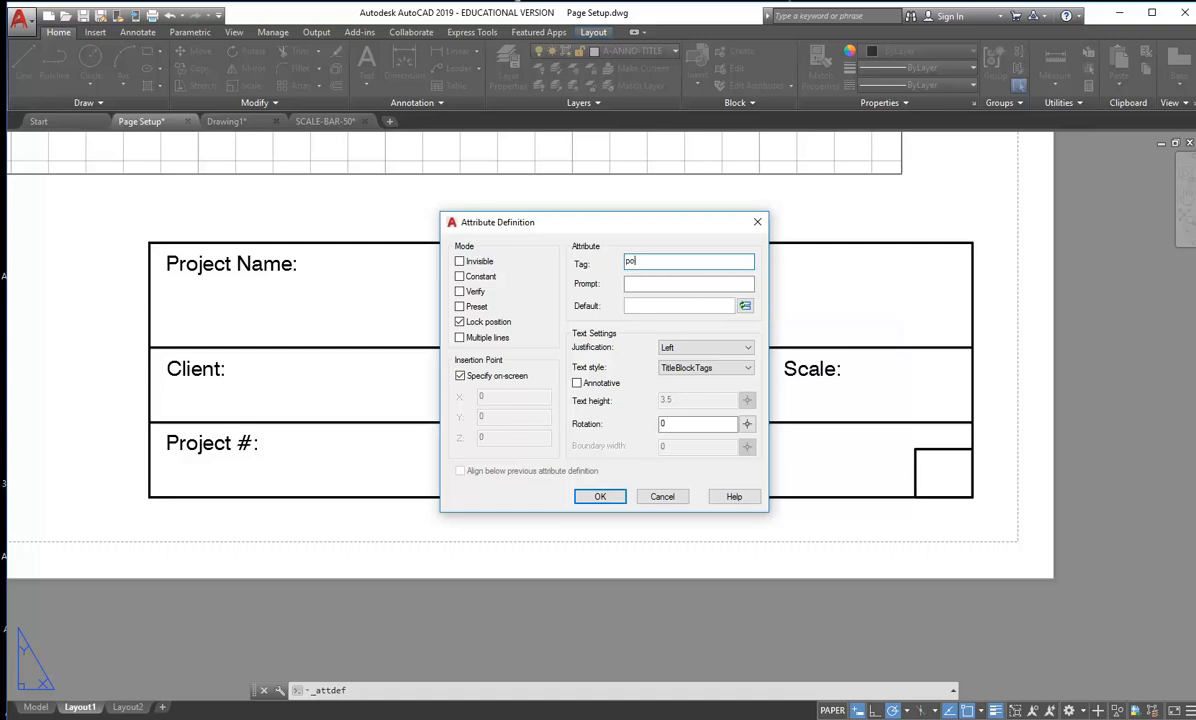
text(PROJ_NAME)
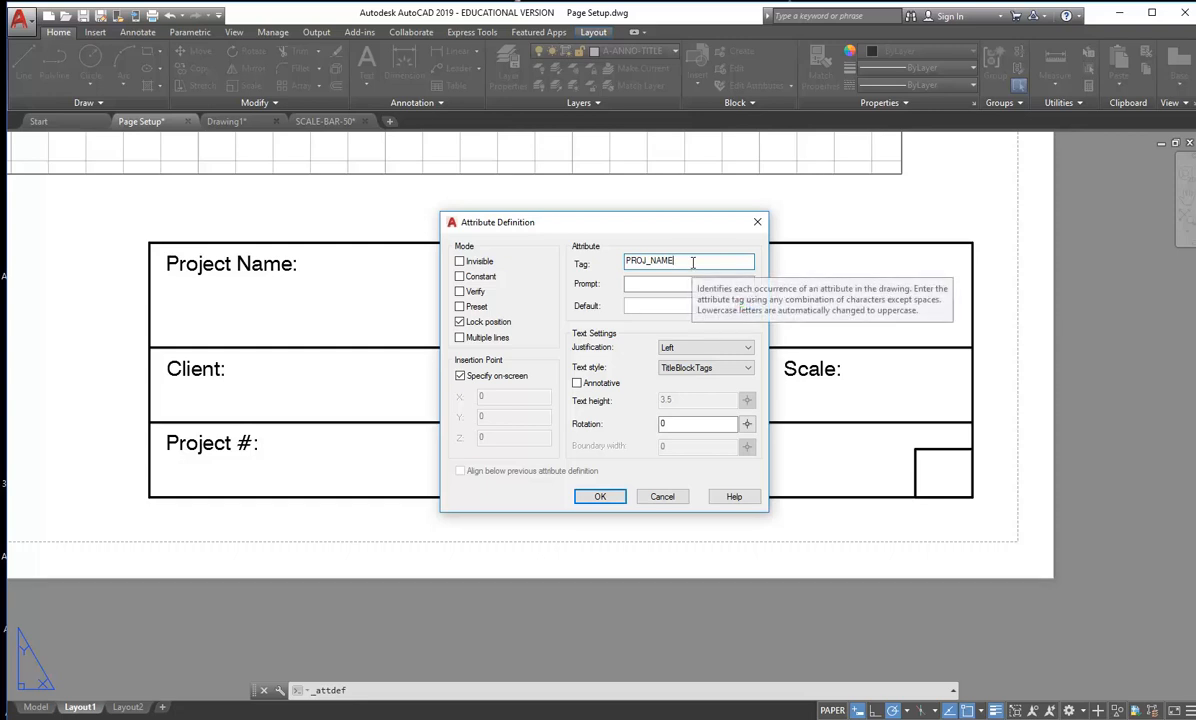
Set the PROJ_NAME attribute's prompt to "Enter Project Name".
click(737, 284)
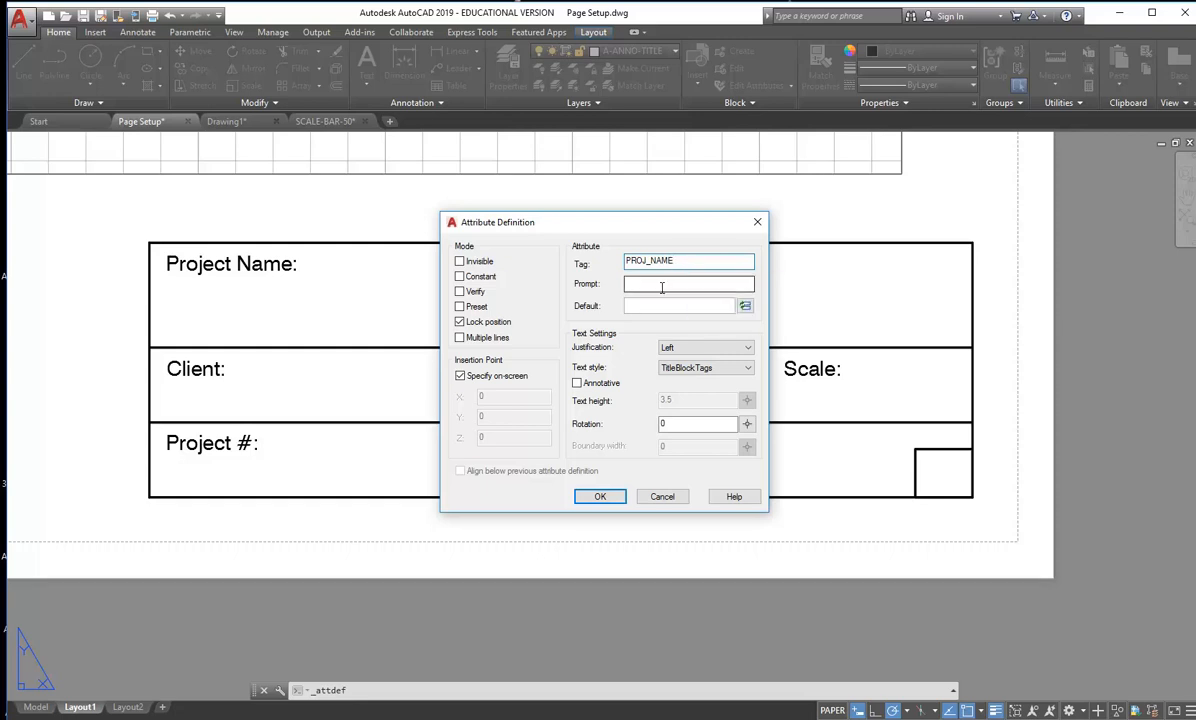
click(689, 262)
click(674, 286)
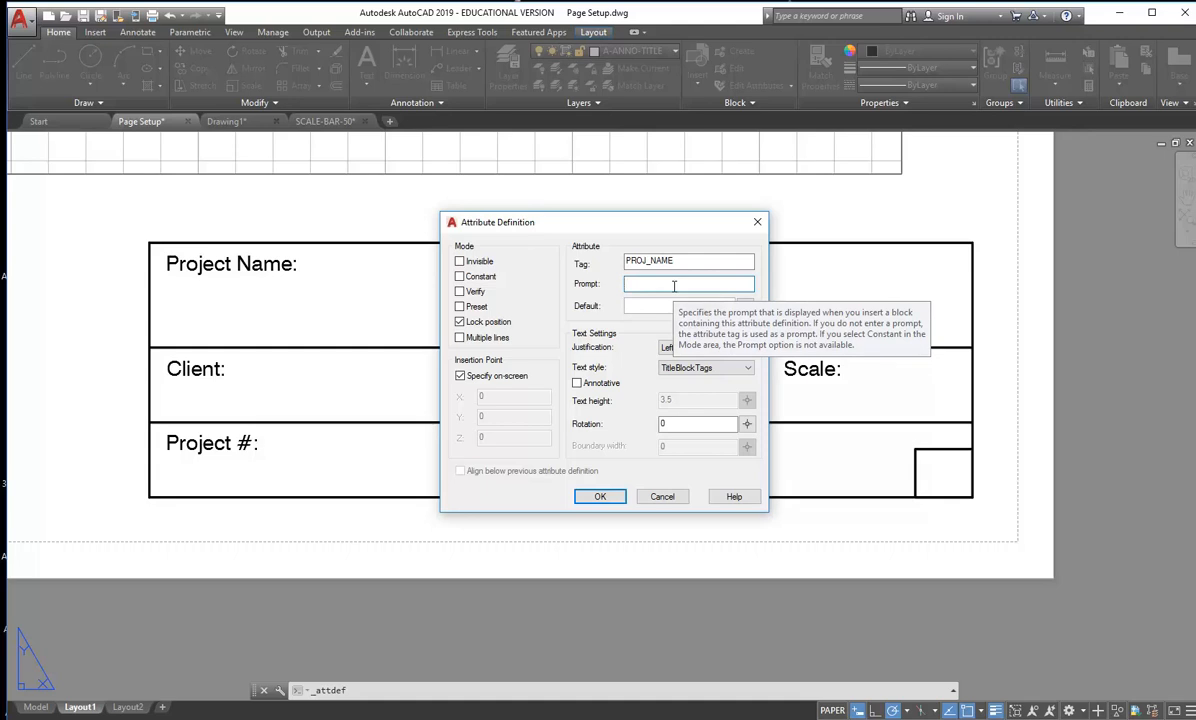
text(En)
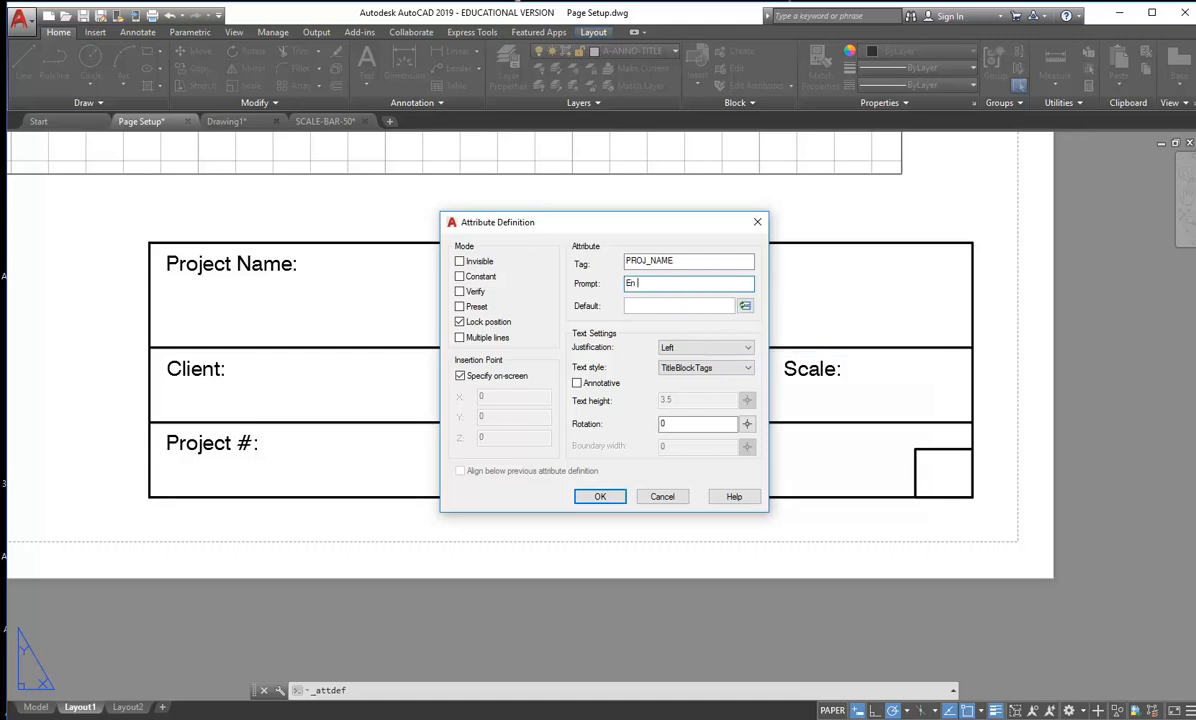
key(BackSpace)
key(BackSpace)
text(ter Project Name)
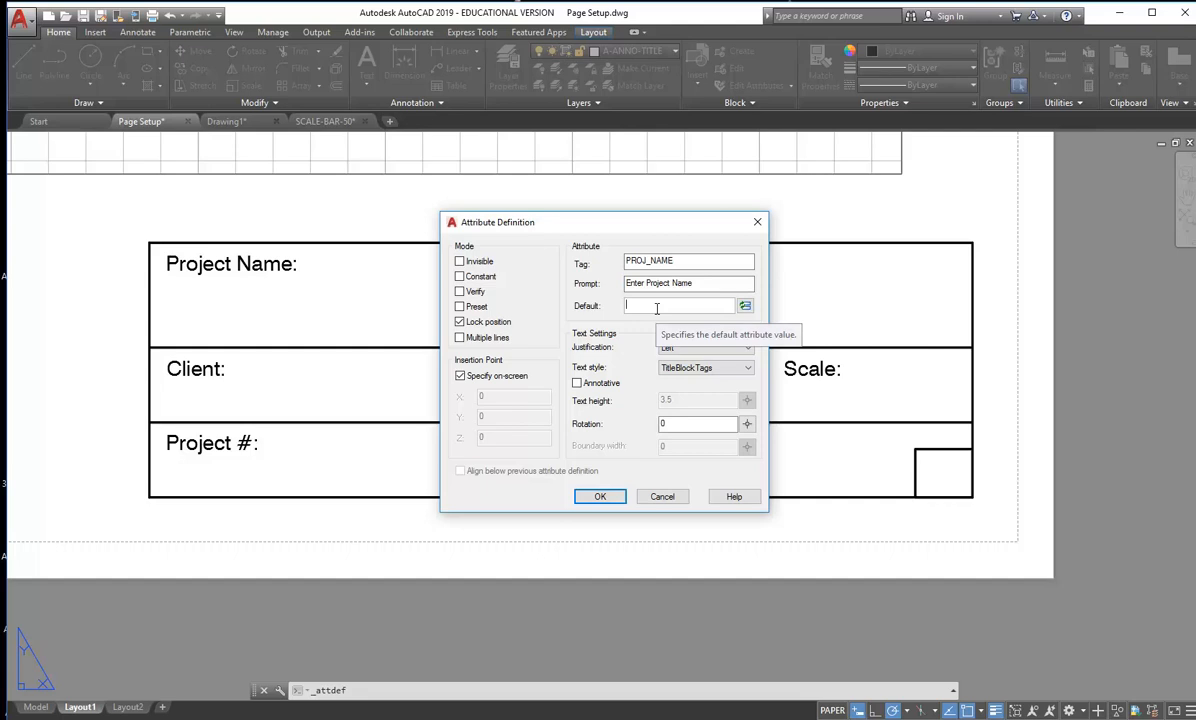
Give the attribute the default value "Project Name" and place it below the Project Name label in the title block.
text(PRO)
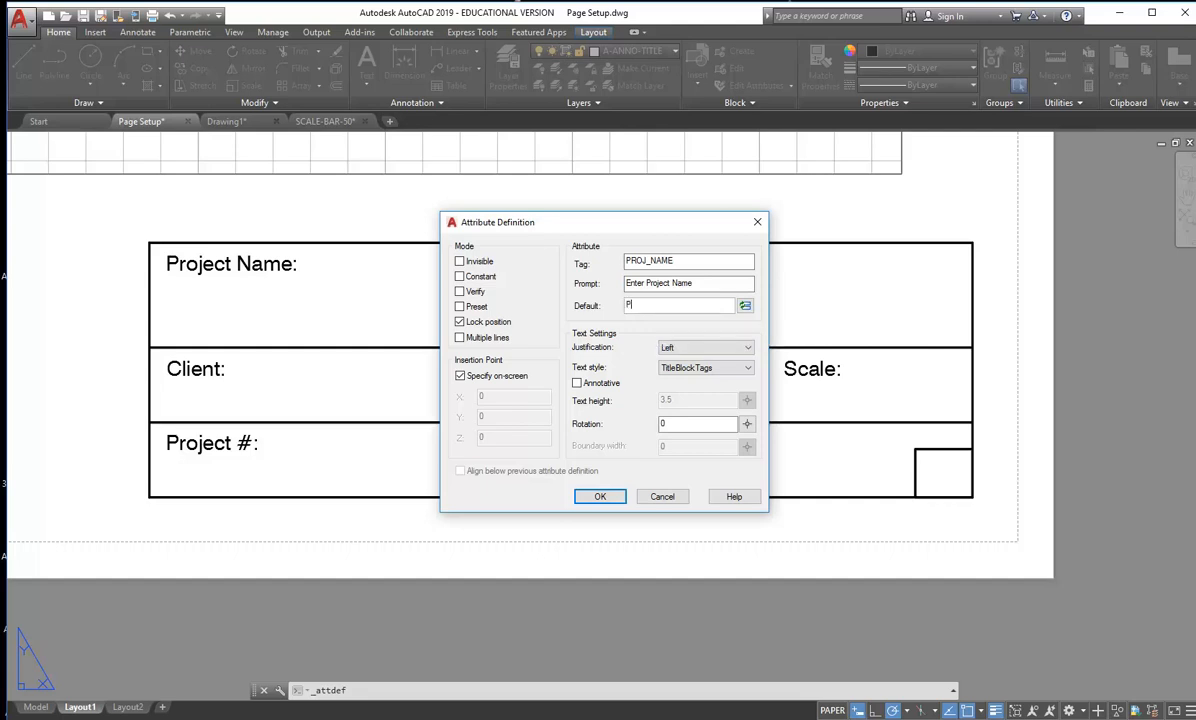
key(BackSpace)
key(BackSpace)
text(roject Name)
click(716, 286)
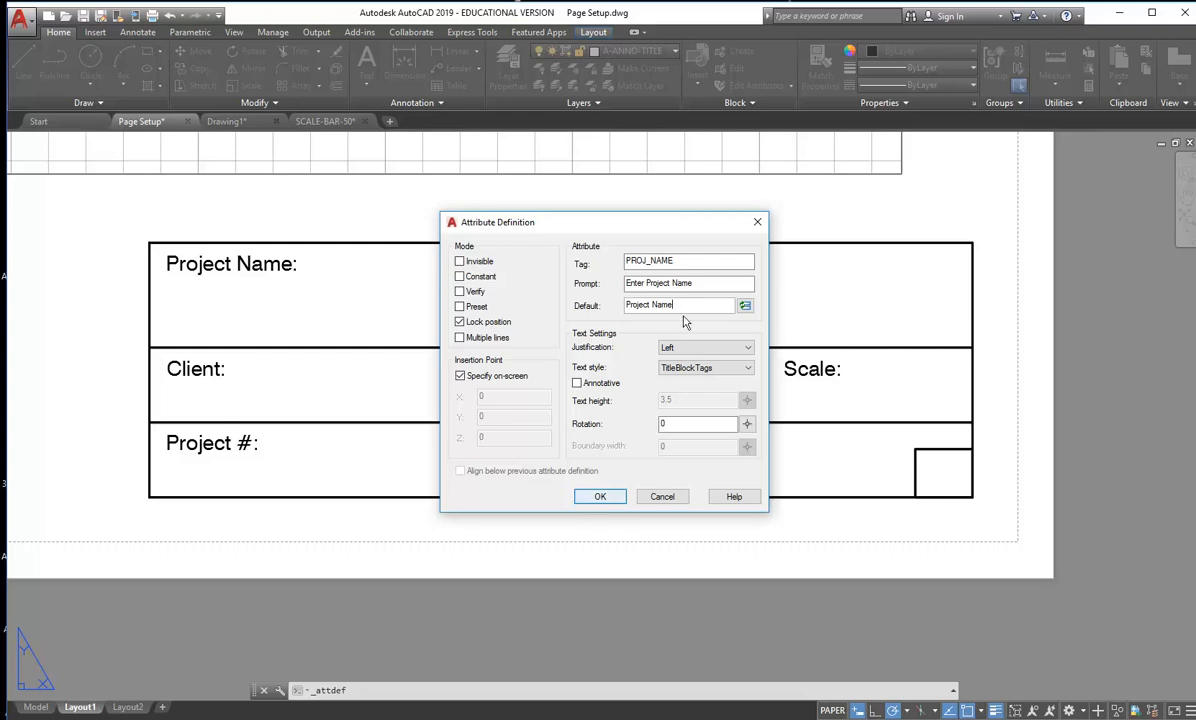
click(695, 263)
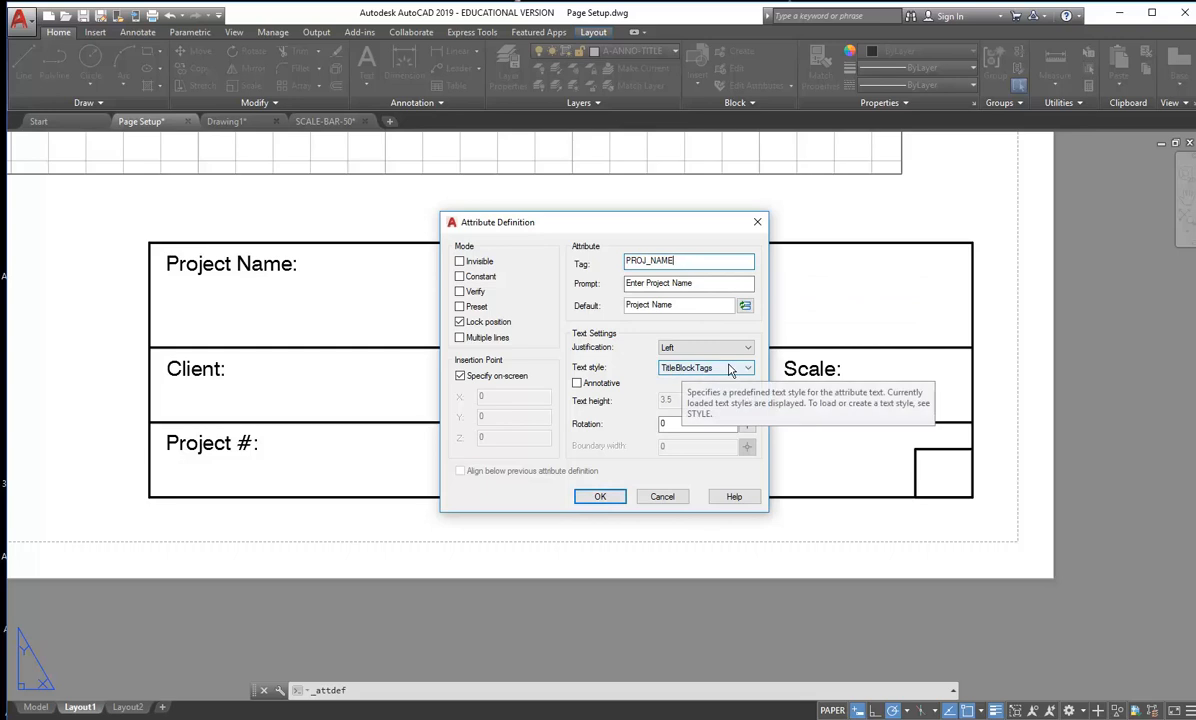
click(598, 499)
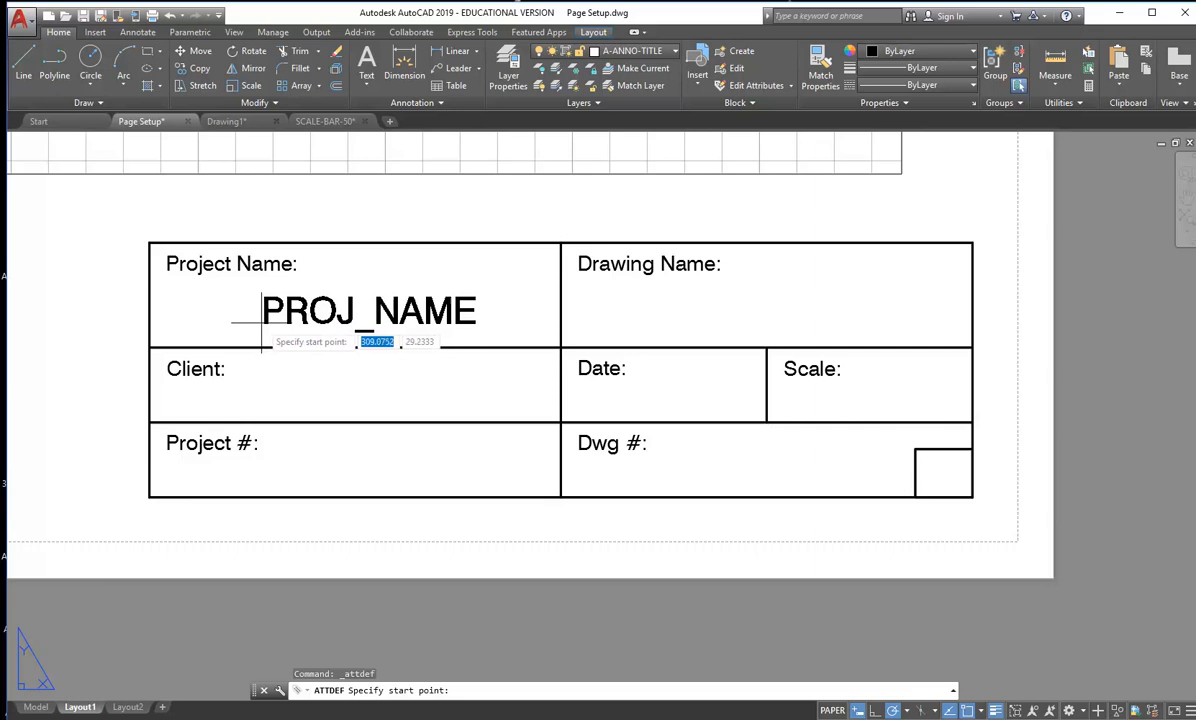
click(250, 325)
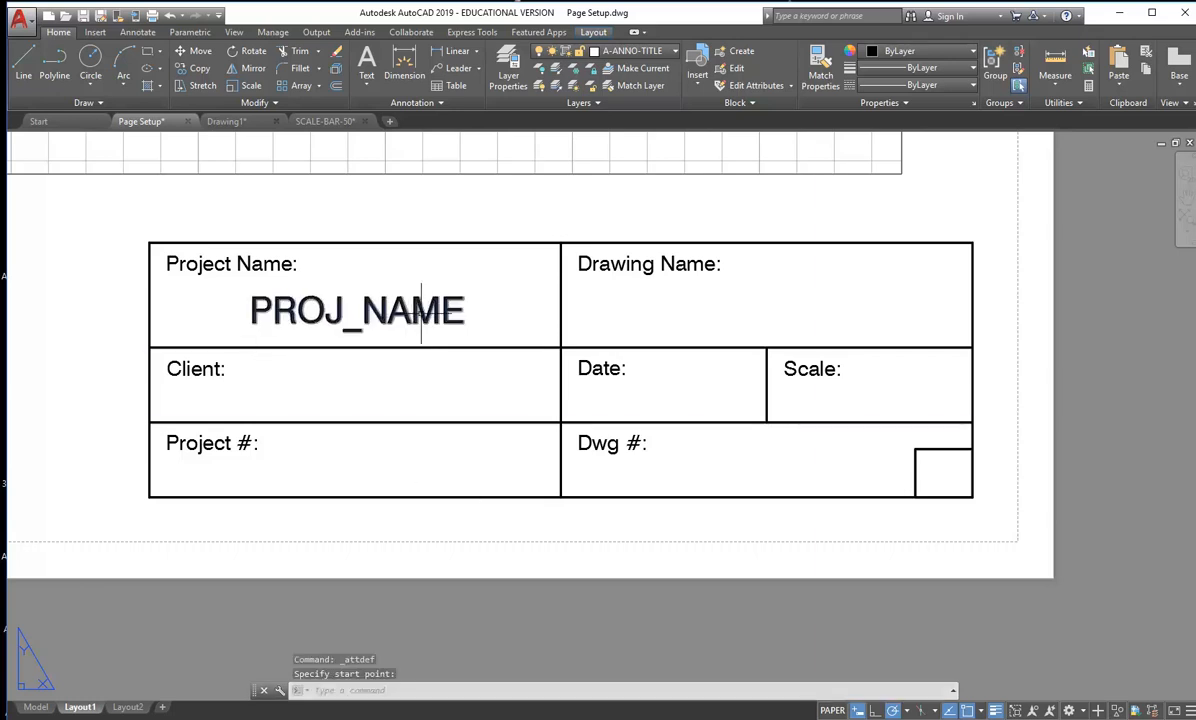
Start another attribute definition with the tag DRAW_NAME and the prompt "Enter Drawing Name".
click(775, 104)
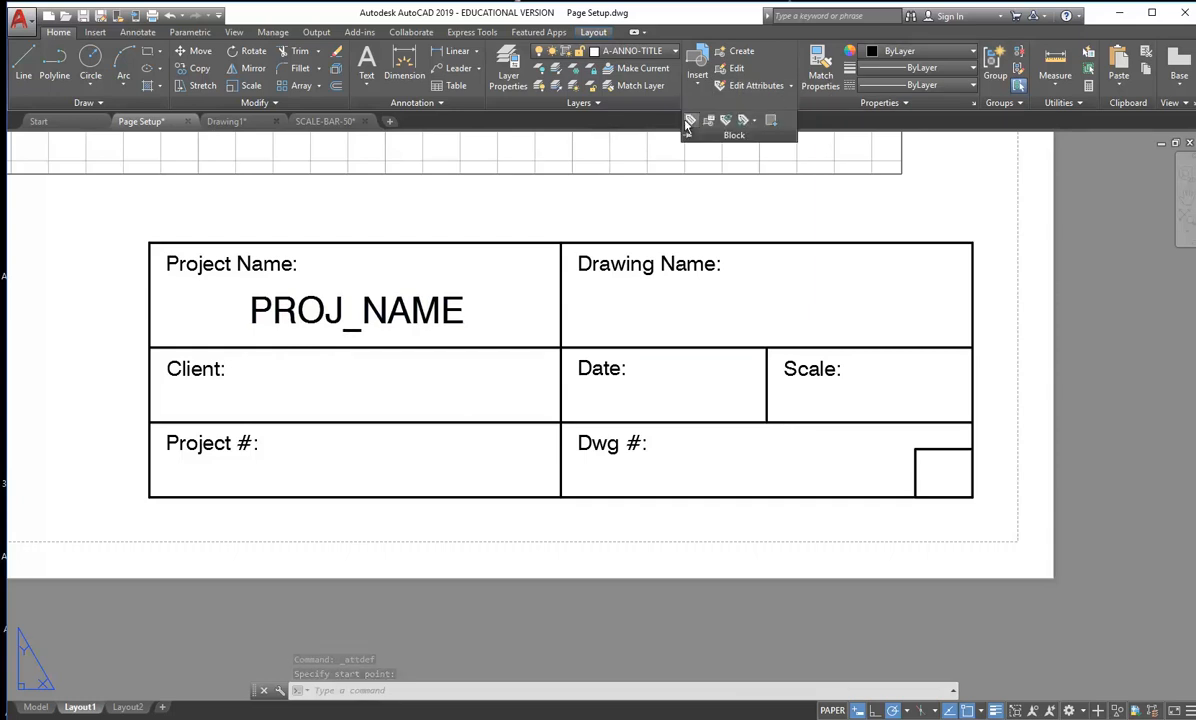
click(690, 121)
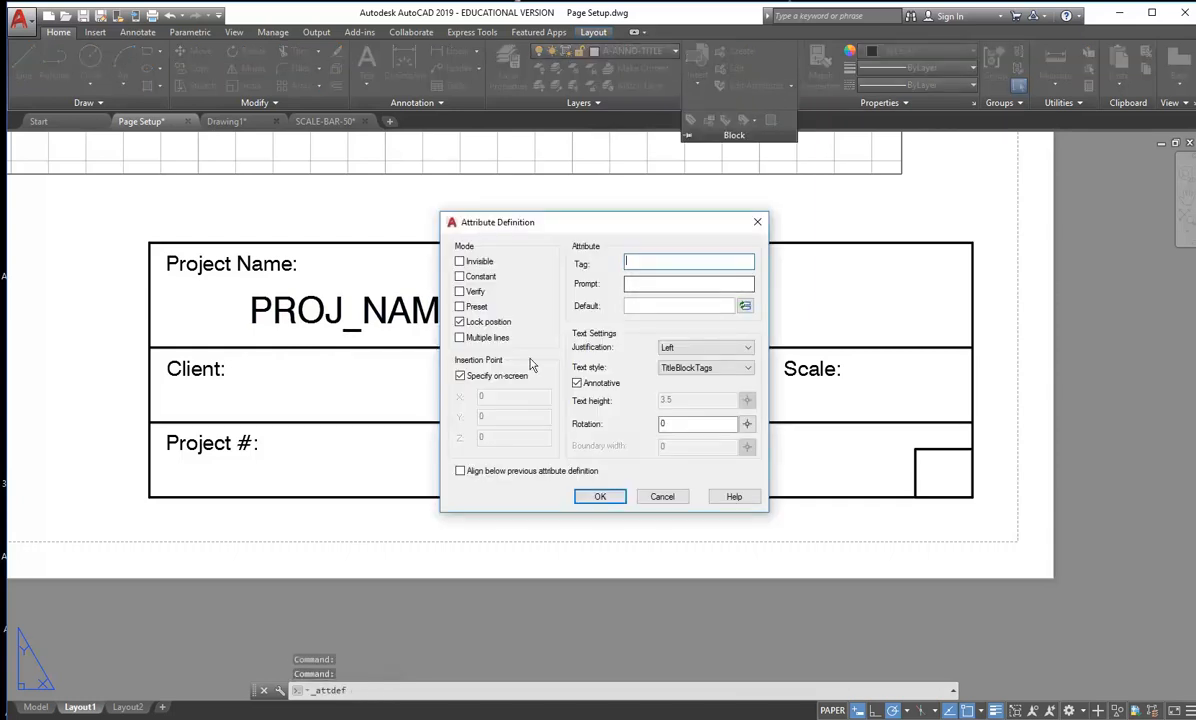
mouse_move(628, 222)
mouse_down()
mouse_move(436, 219)
mouse_move(413, 234)
mouse_up()
text(D)
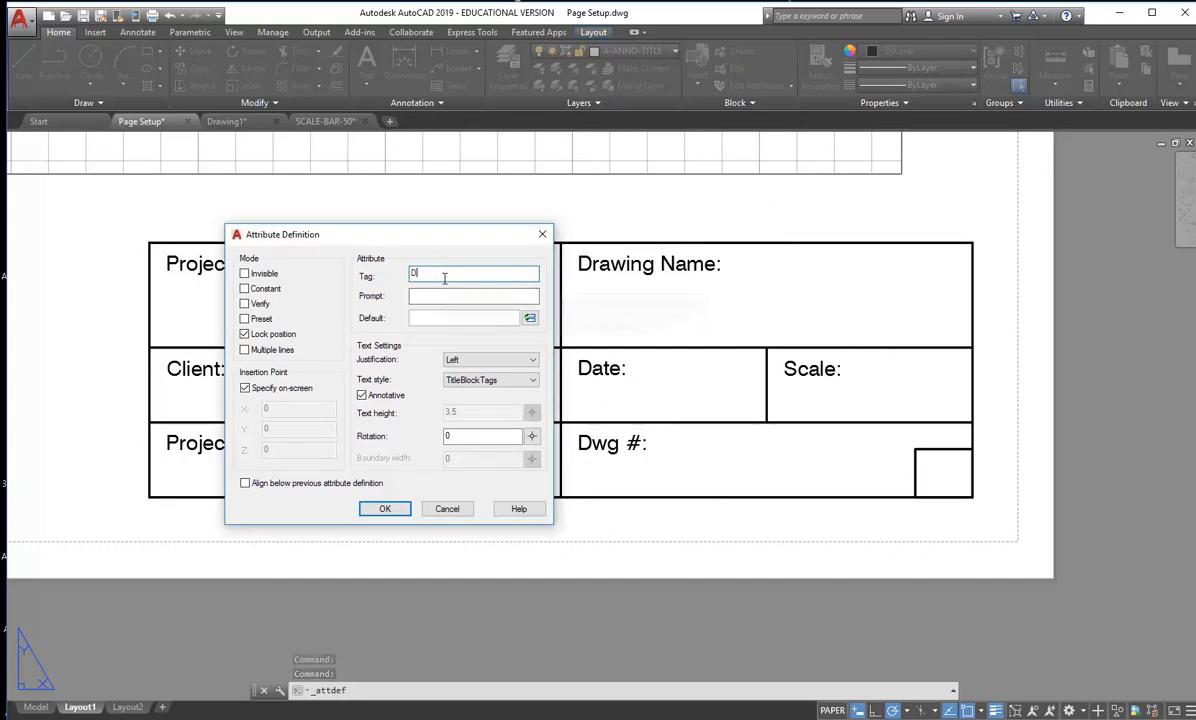
text(RAW_NAME)
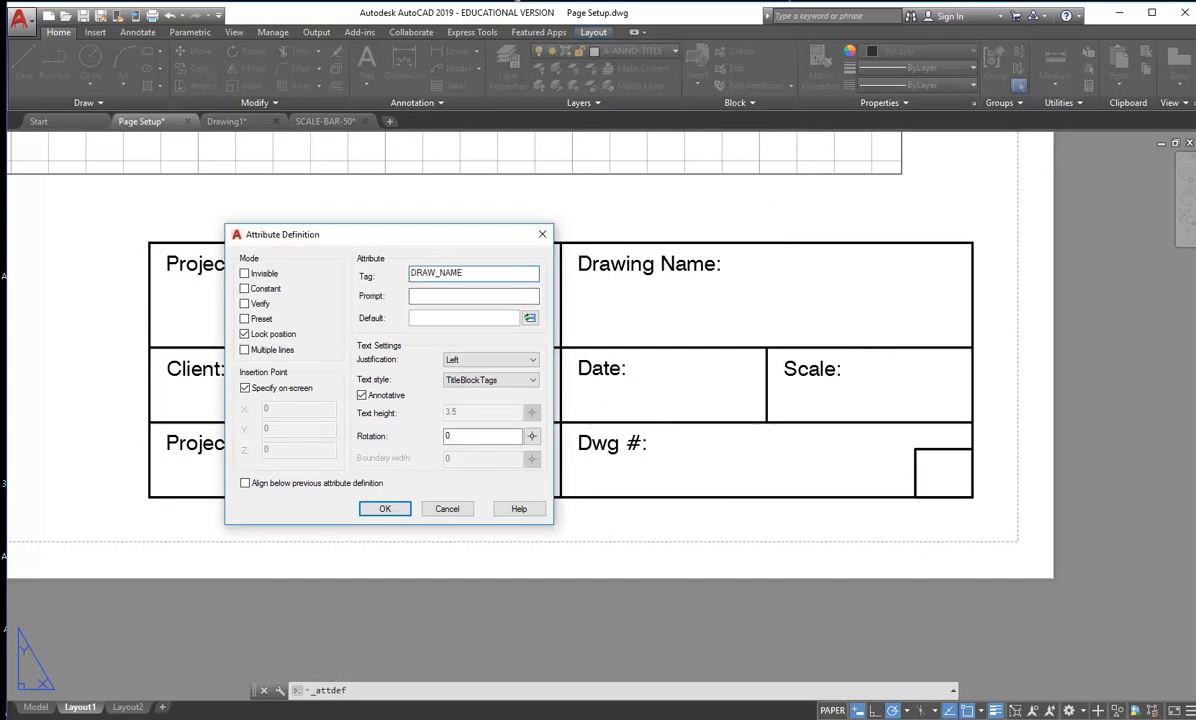
click(428, 294)
text(Enter Drawing Name)
Set the default value to "Drawing Name" and place the attribute below the Drawing Name label.
click(449, 318)
text(Drawing )
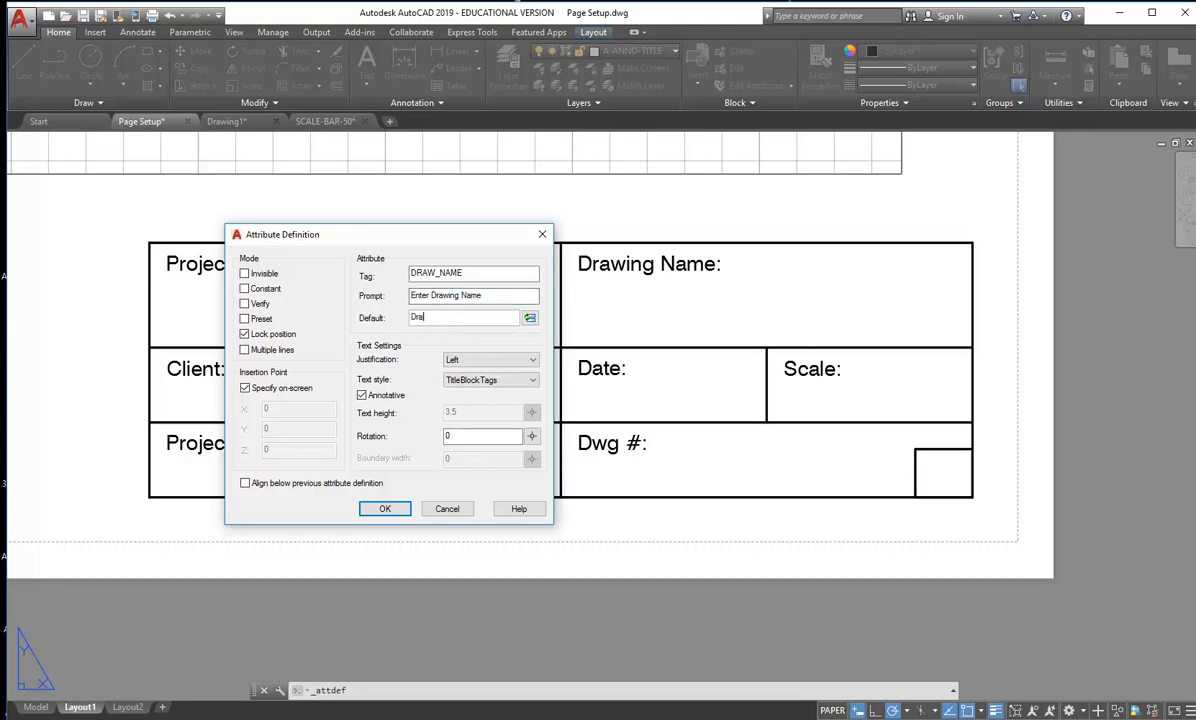
text(Name)
click(386, 510)
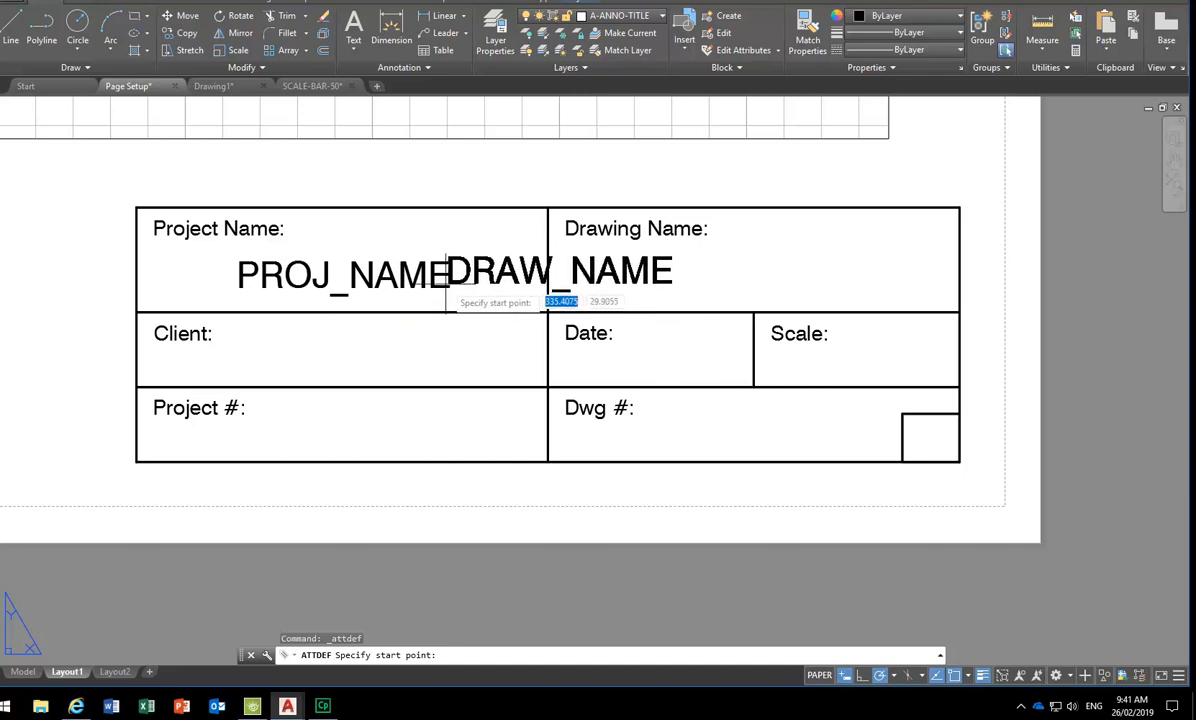
click(636, 299)
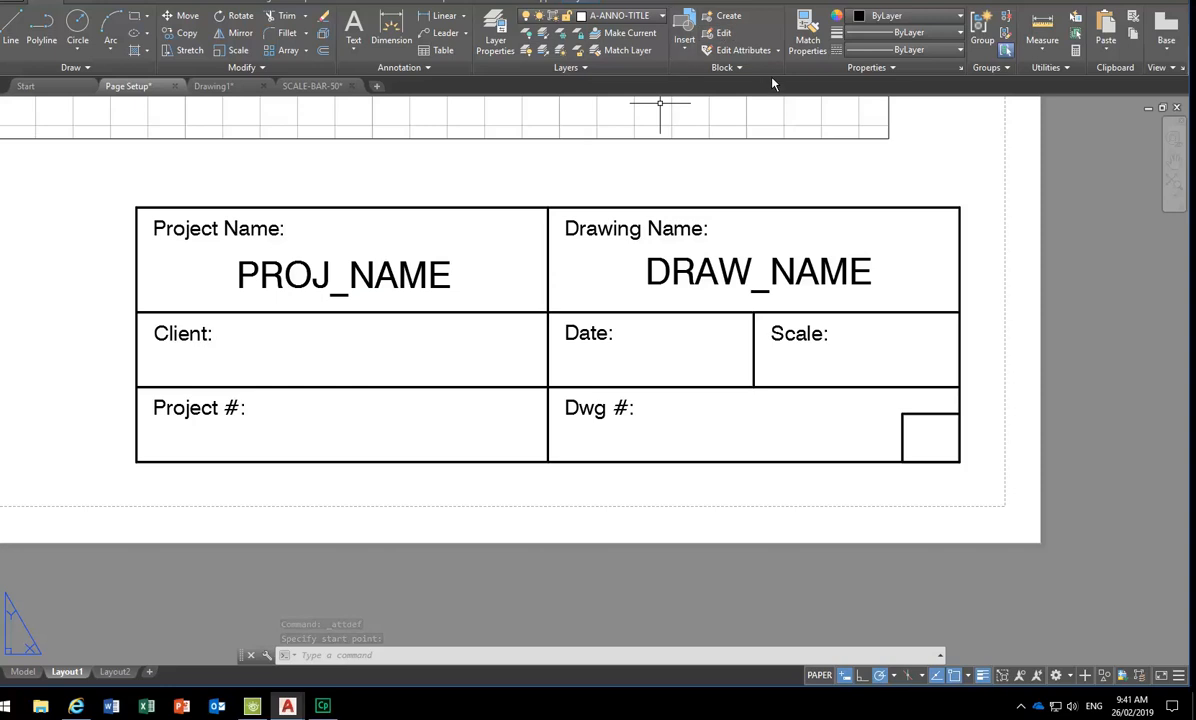
Start a third attribute definition with the tag DATE and the prompt "Enter Date".
click(718, 67)
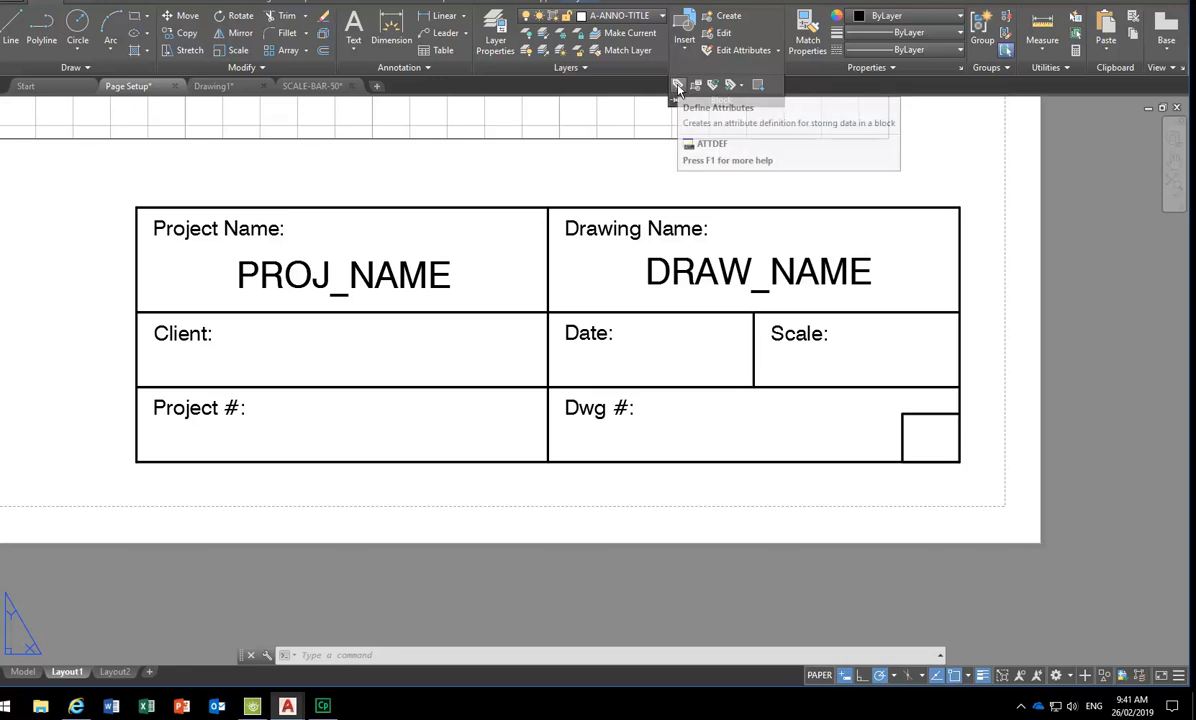
click(678, 86)
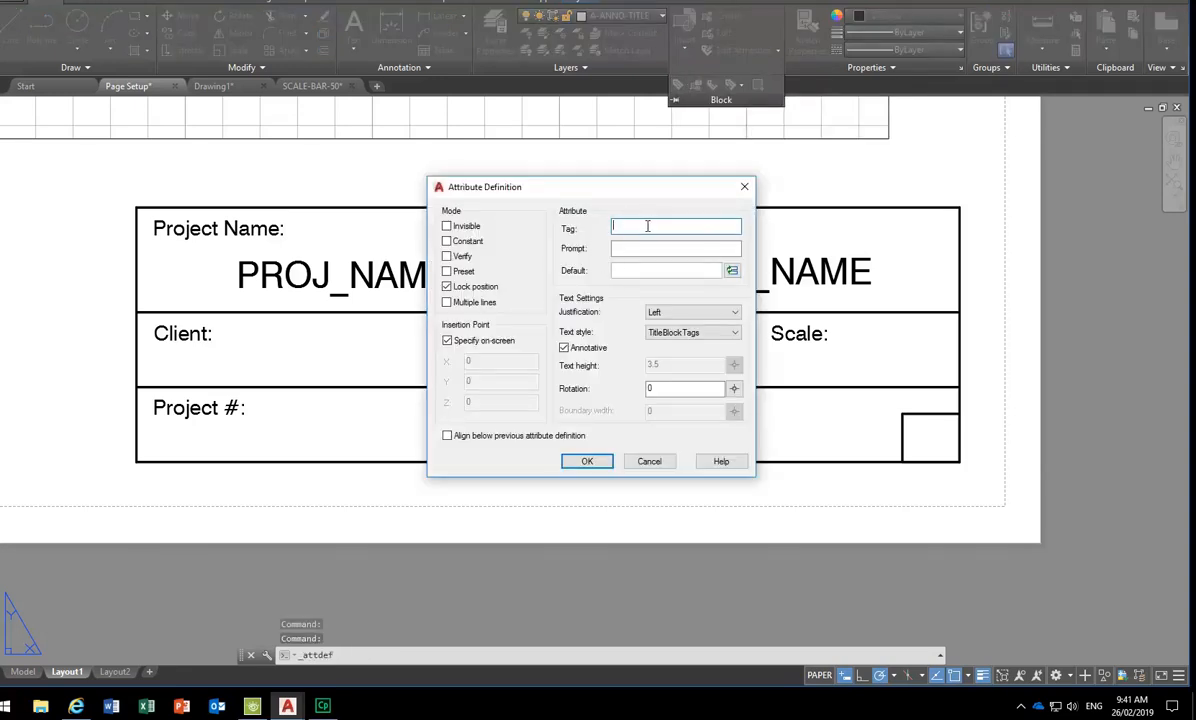
drag(640, 188, 468, 163)
text(DATE)
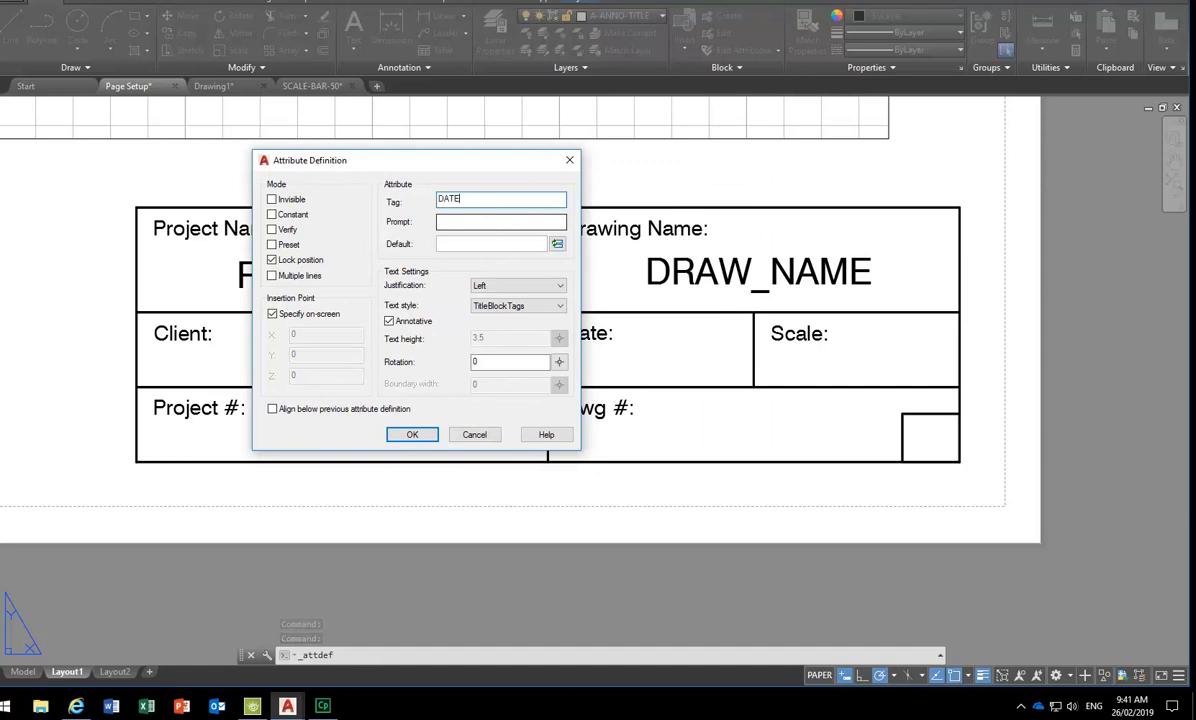
click(484, 221)
text(Ente)
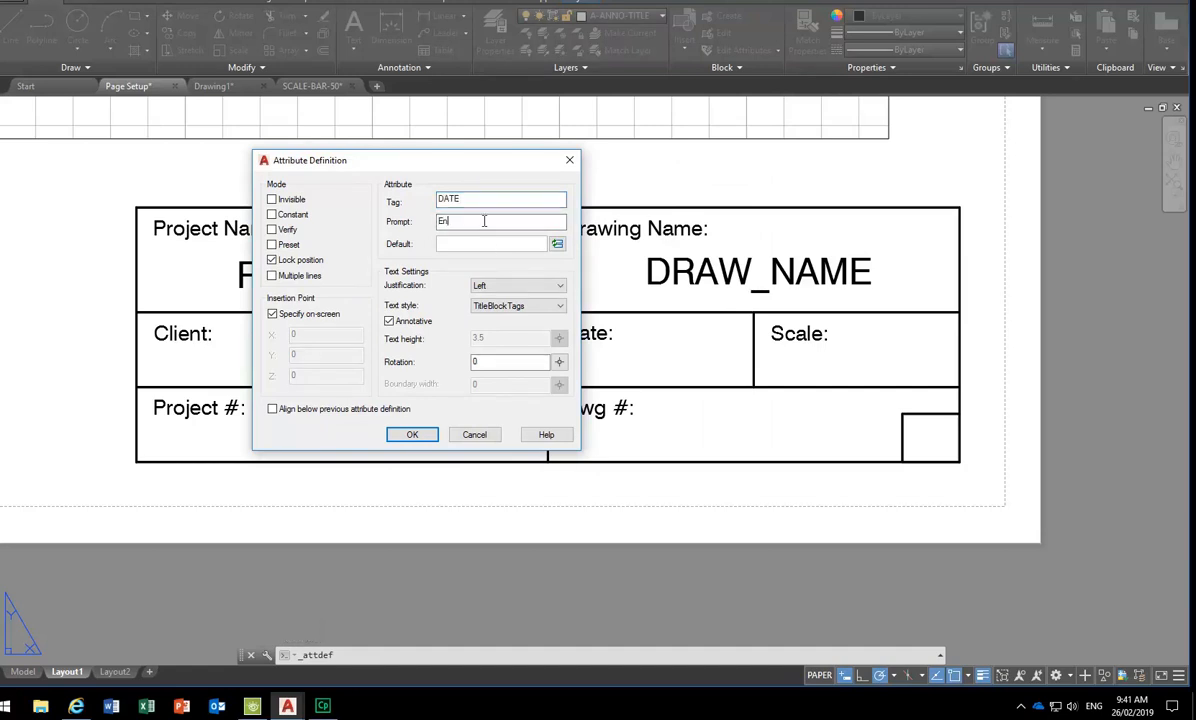
text(r Date)
Set the default value to 00/00/1900 and place the attribute in the title block's Date cell.
click(461, 245)
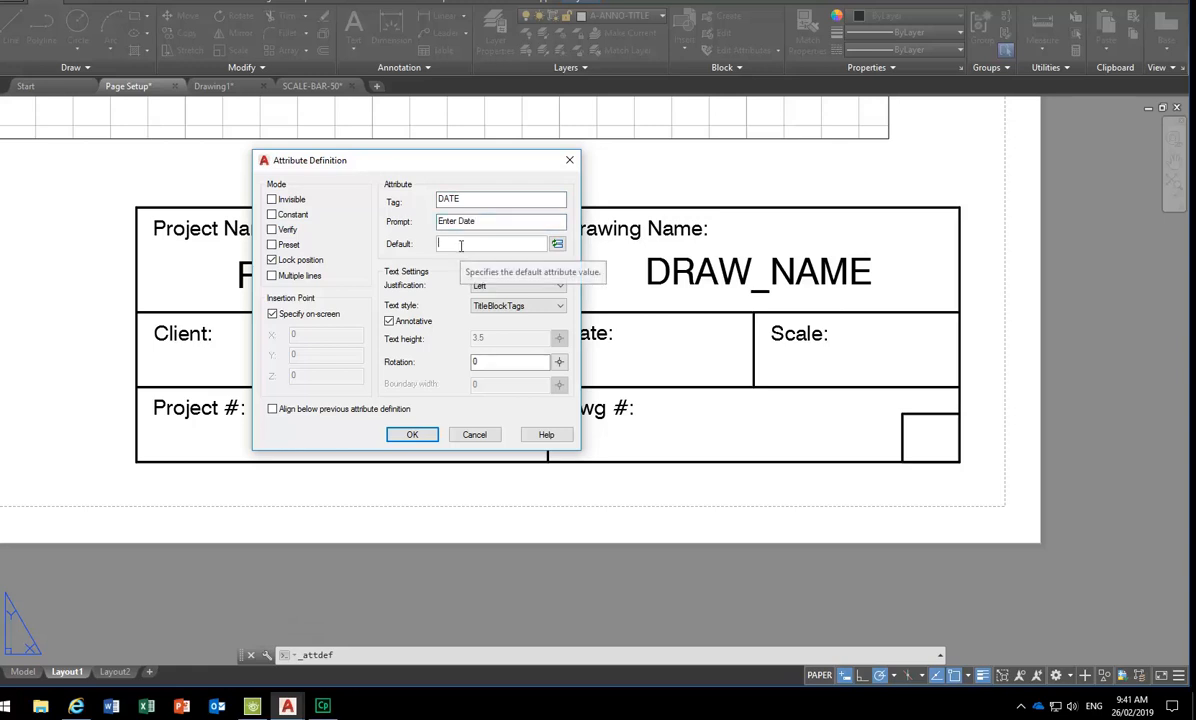
text(00/00)
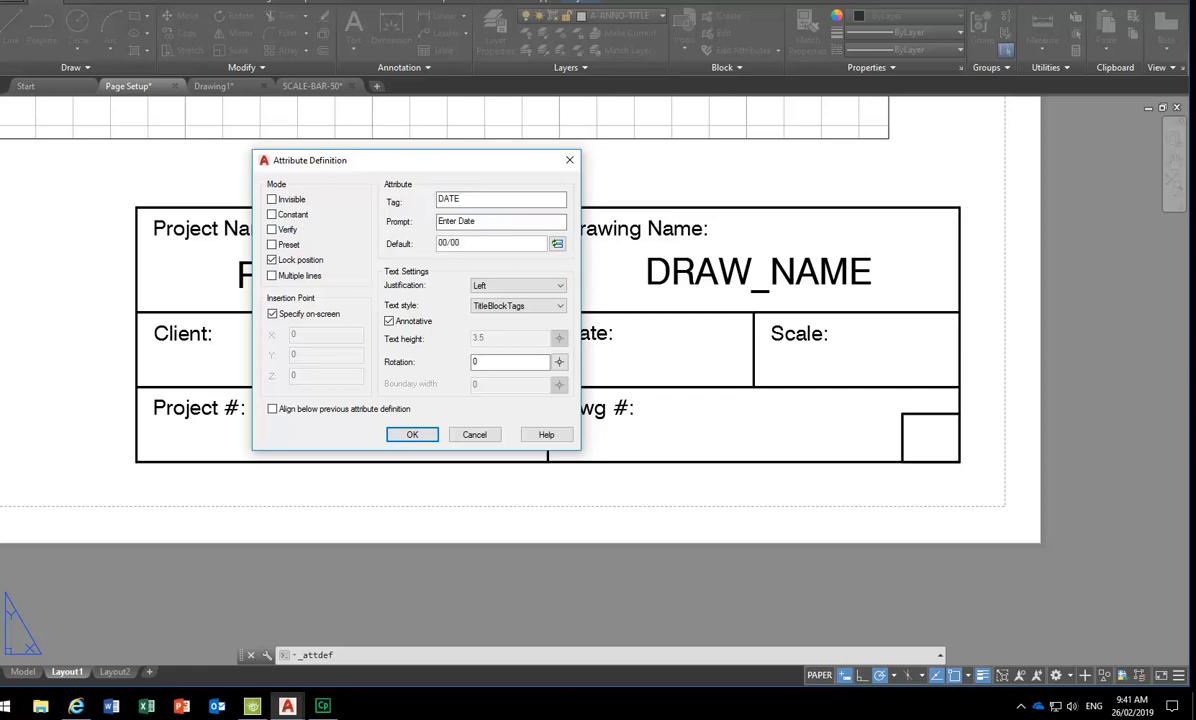
text(0)
click(408, 435)
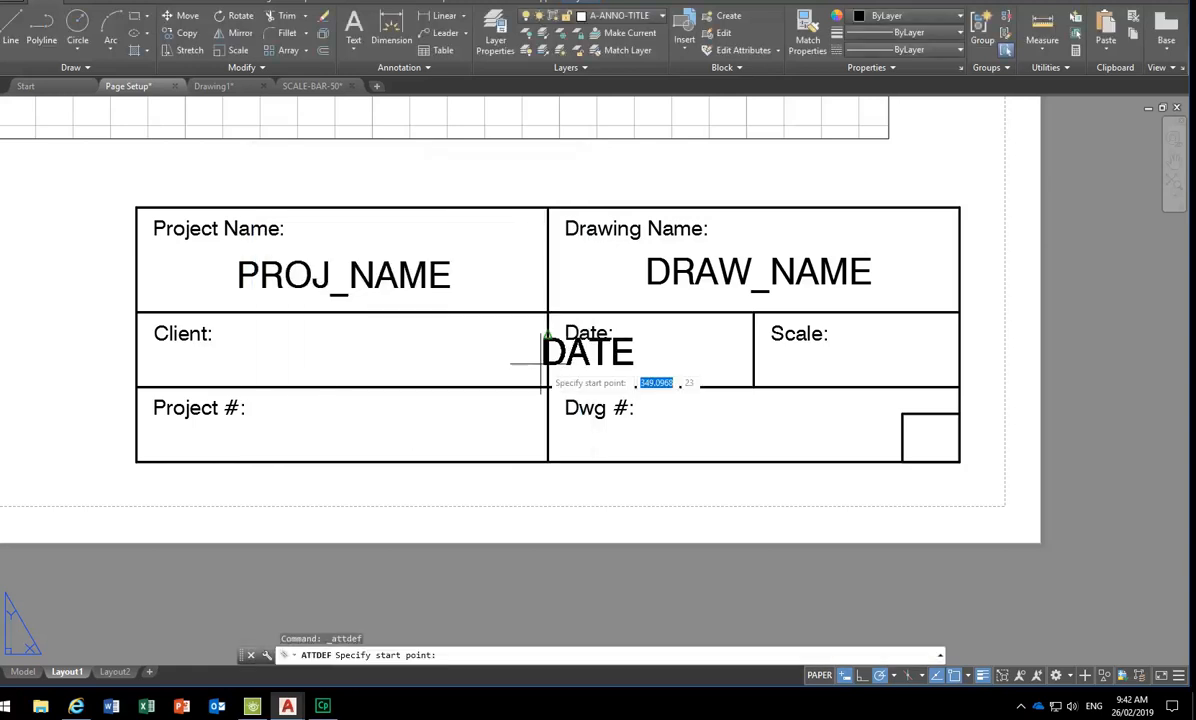
click(617, 372)
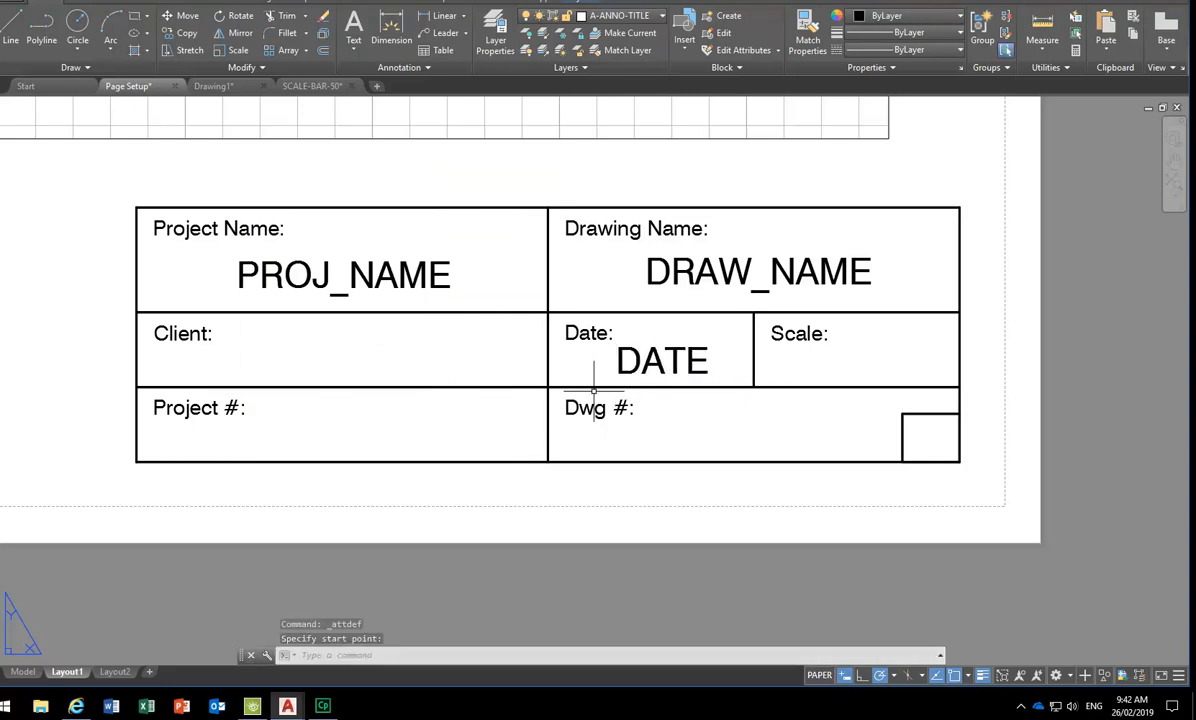
Set the DATE attribute's paper text height to 2.5 in its properties.
click(636, 358)
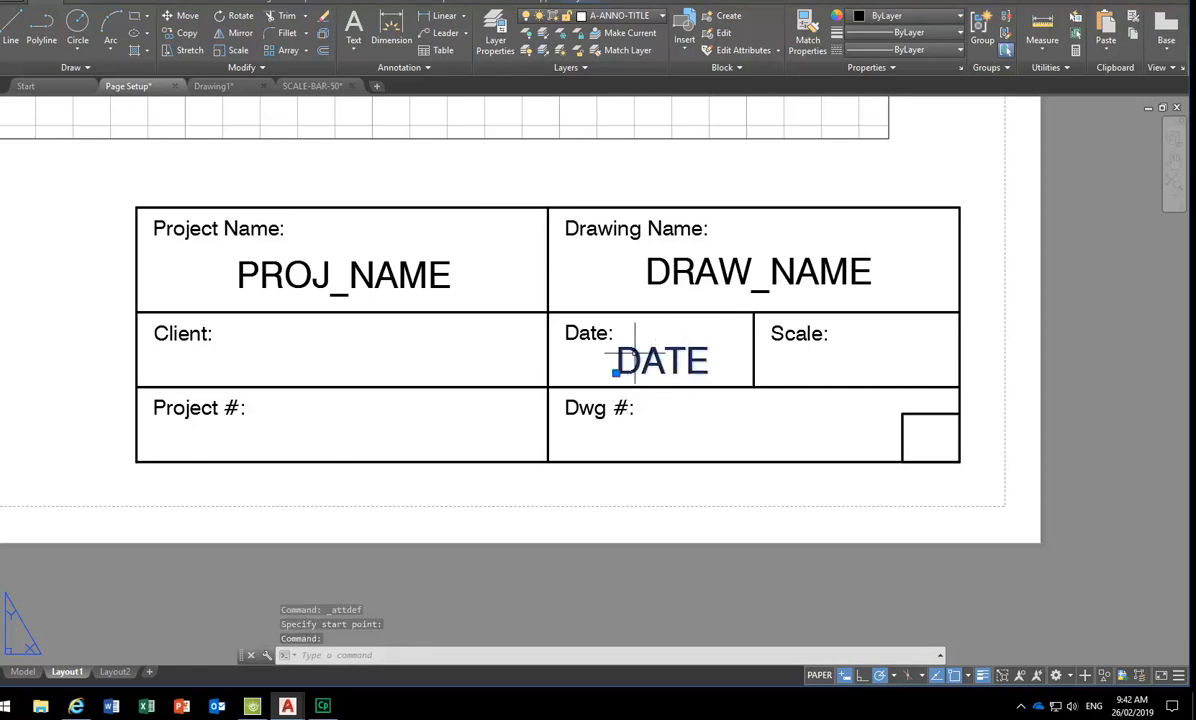
right_click(638, 345)
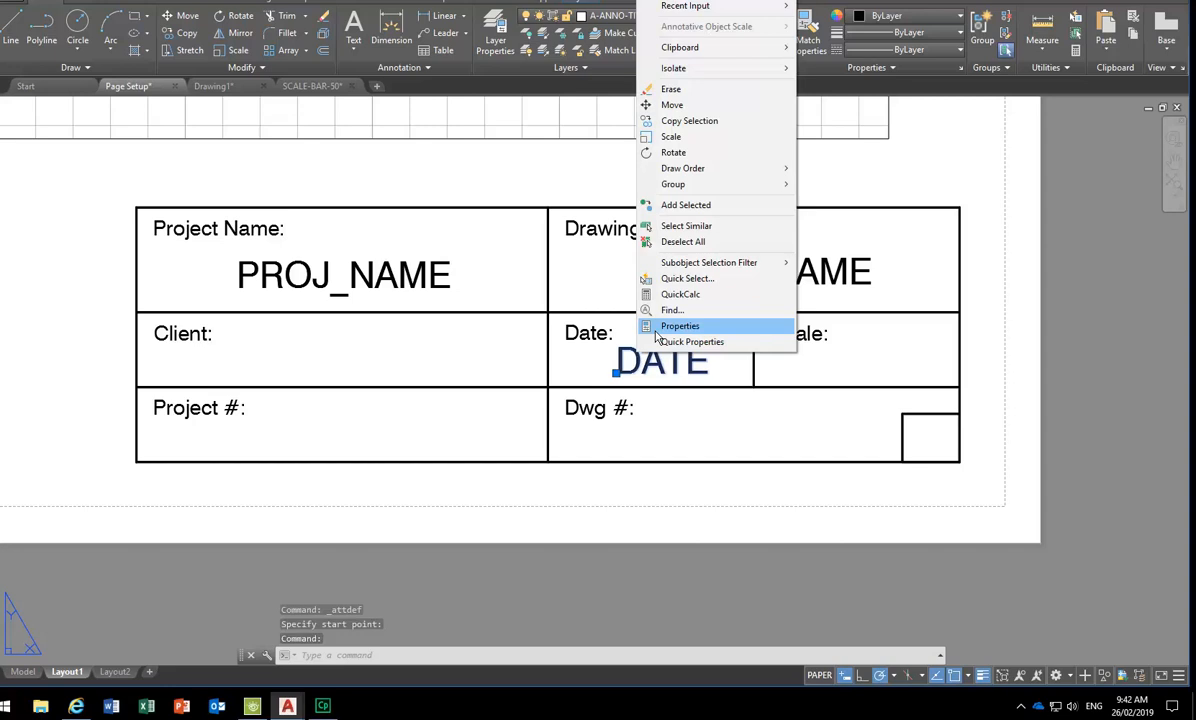
click(657, 332)
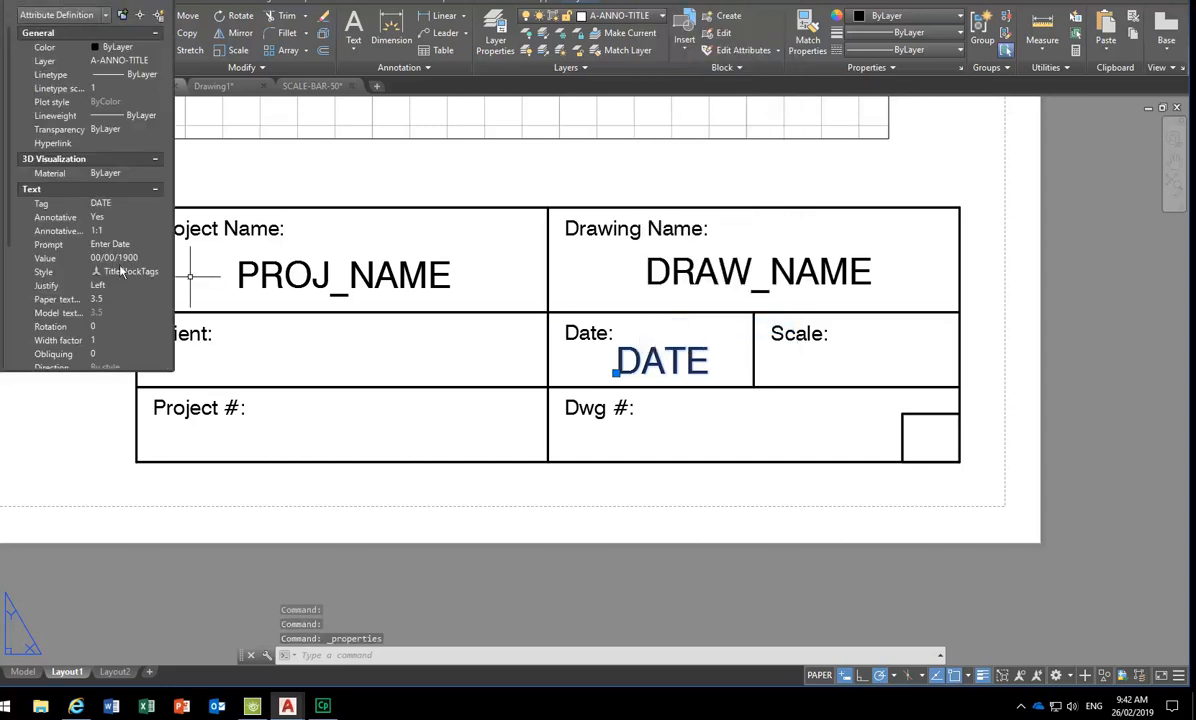
click(105, 299)
text(2.5)
key(Return)
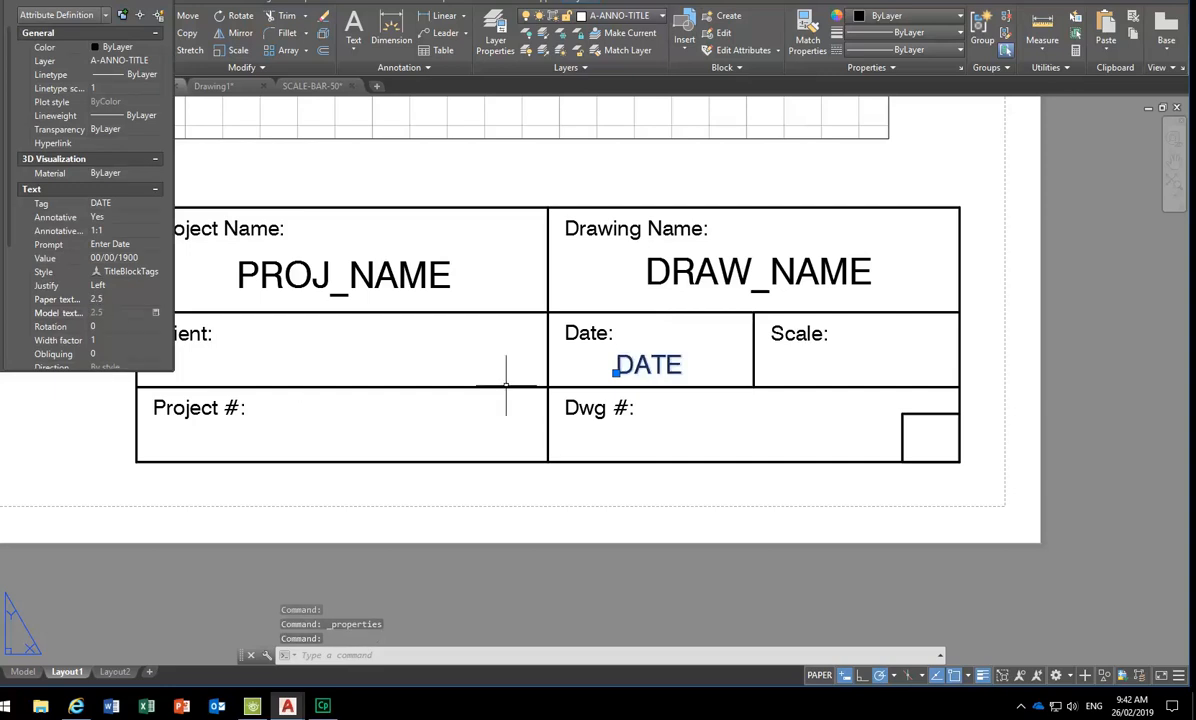
Shift the DATE attribute slightly within the Date cell using its grip, and deselect it.
scroll(615, 372, up, 2)
click(603, 373)
scroll(603, 373, up, 2)
key(Escape)
scroll(560, 360, down, 5)
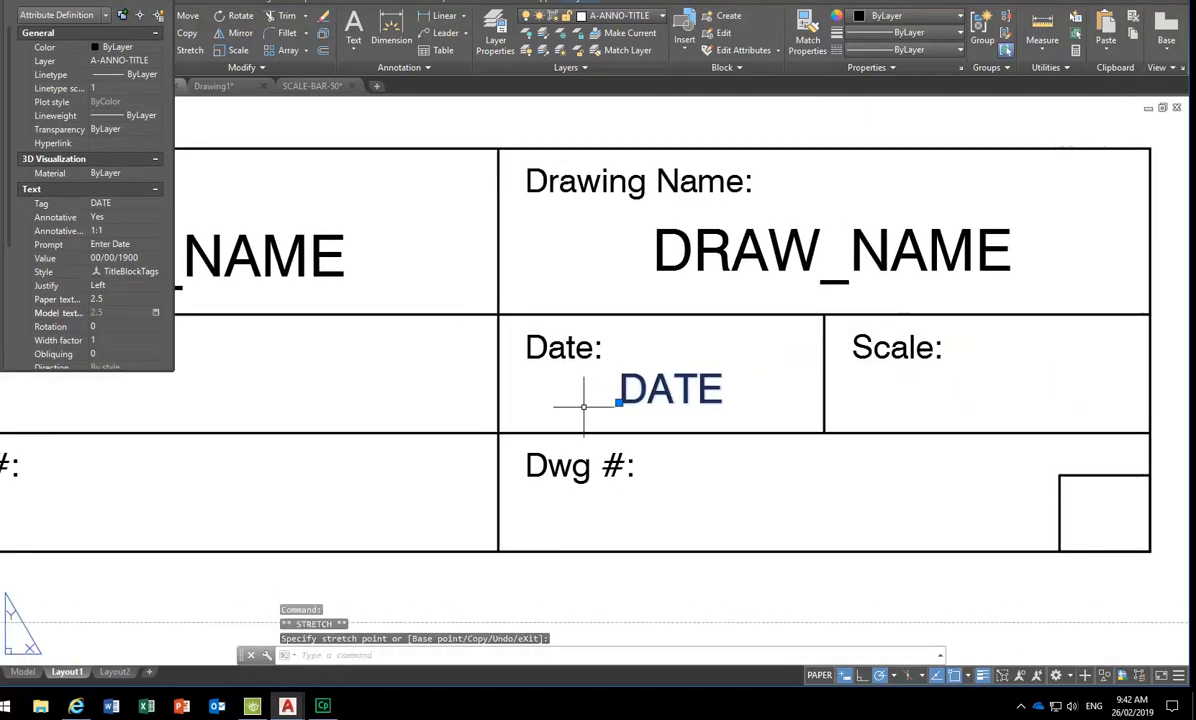
Create a block named CC_TB-A3 from all title block lines, labels and attributes, with base point 0,0,0, converting the objects to the block.
key(Escape)
middle_drag(600, 404, 619, 414)
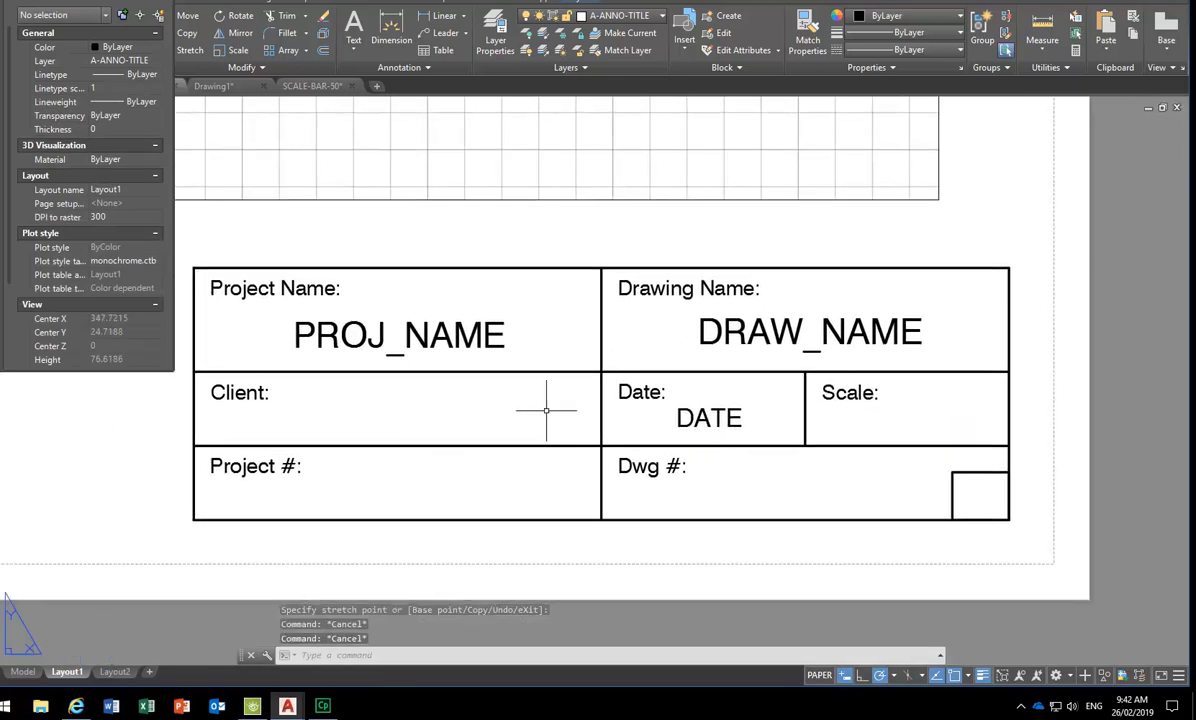
middle_drag(547, 419, 561, 426)
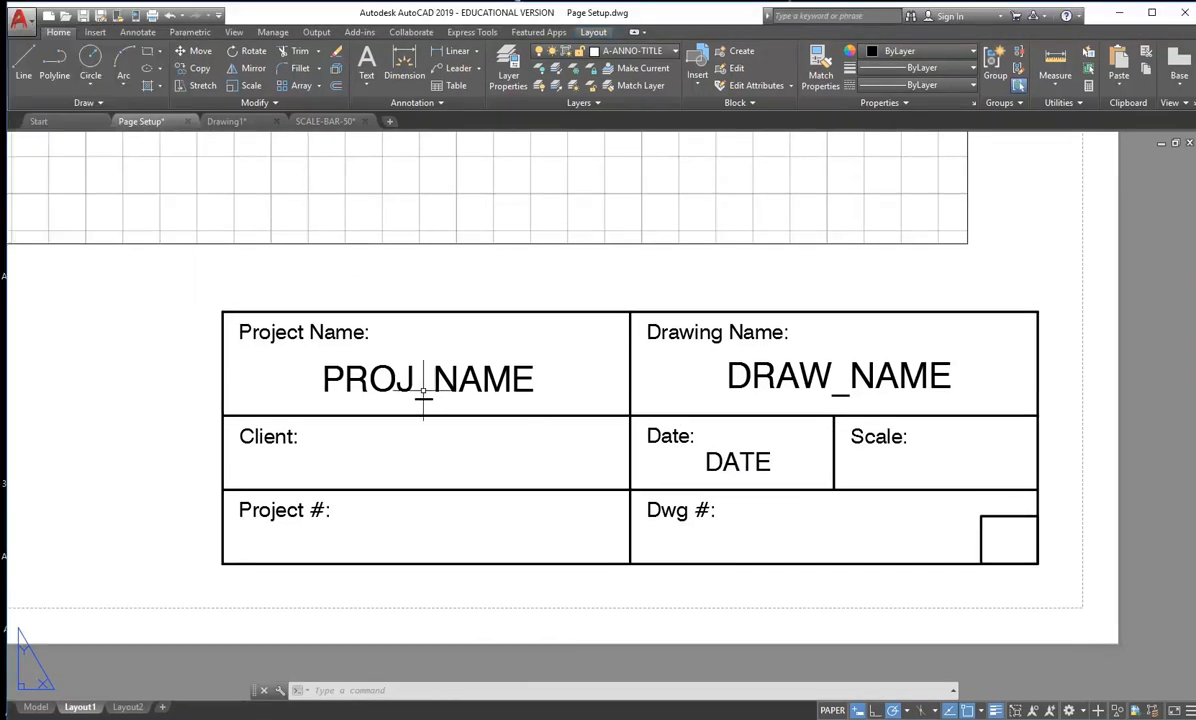
click(166, 270)
click(1066, 608)
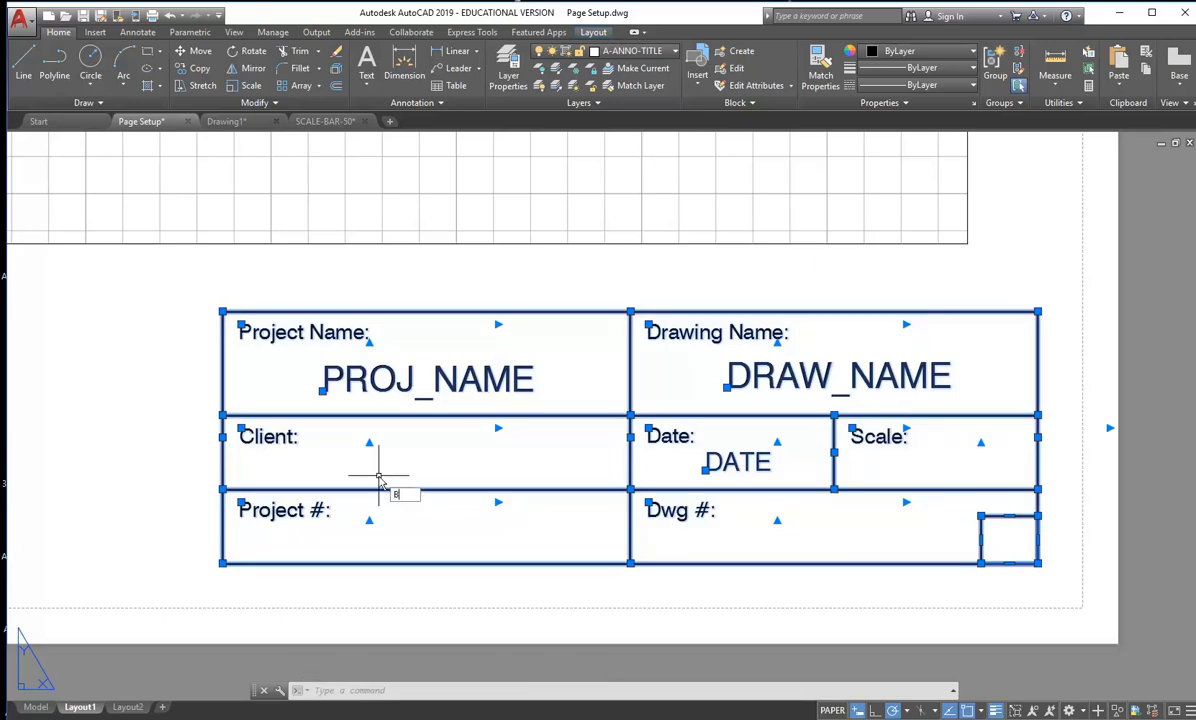
text(b)
key(Return)
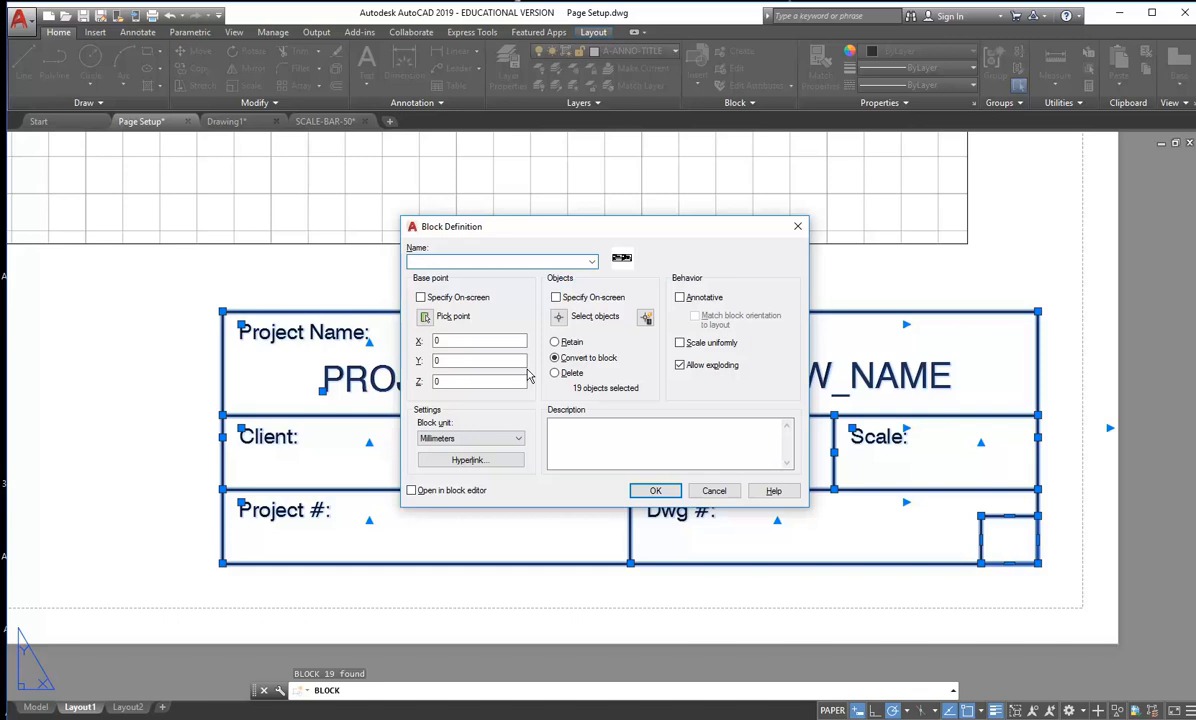
text(c)
text(CC)
text(_T)
text(A3)
click(650, 497)
click(657, 492)
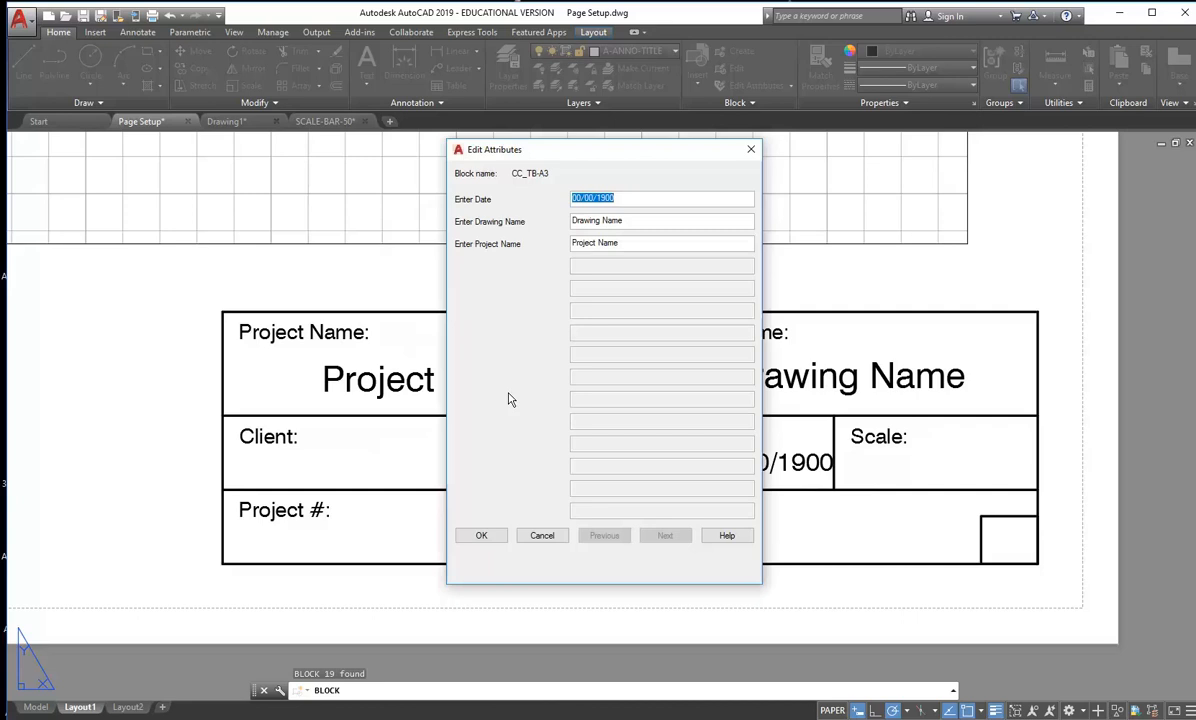
Set the new block's date attribute to 26/02/2019, keeping the default drawing and project names.
text(26/02/2019)
key(Tab)
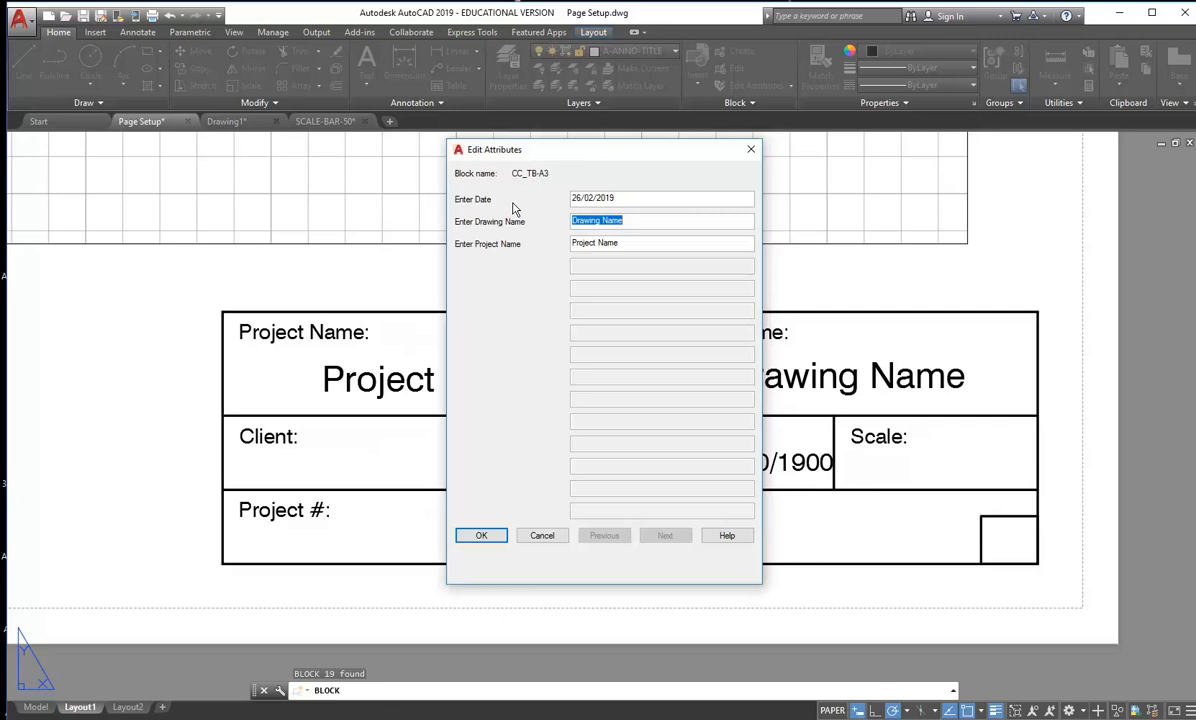
key(Tab)
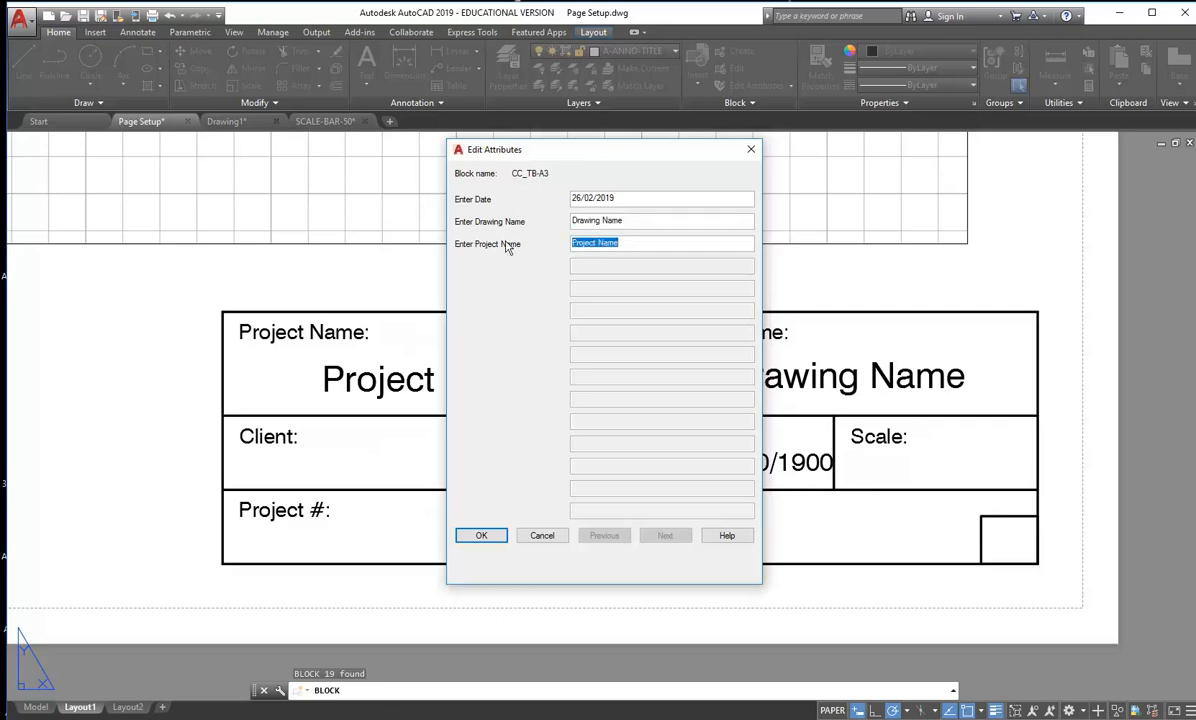
click(497, 535)
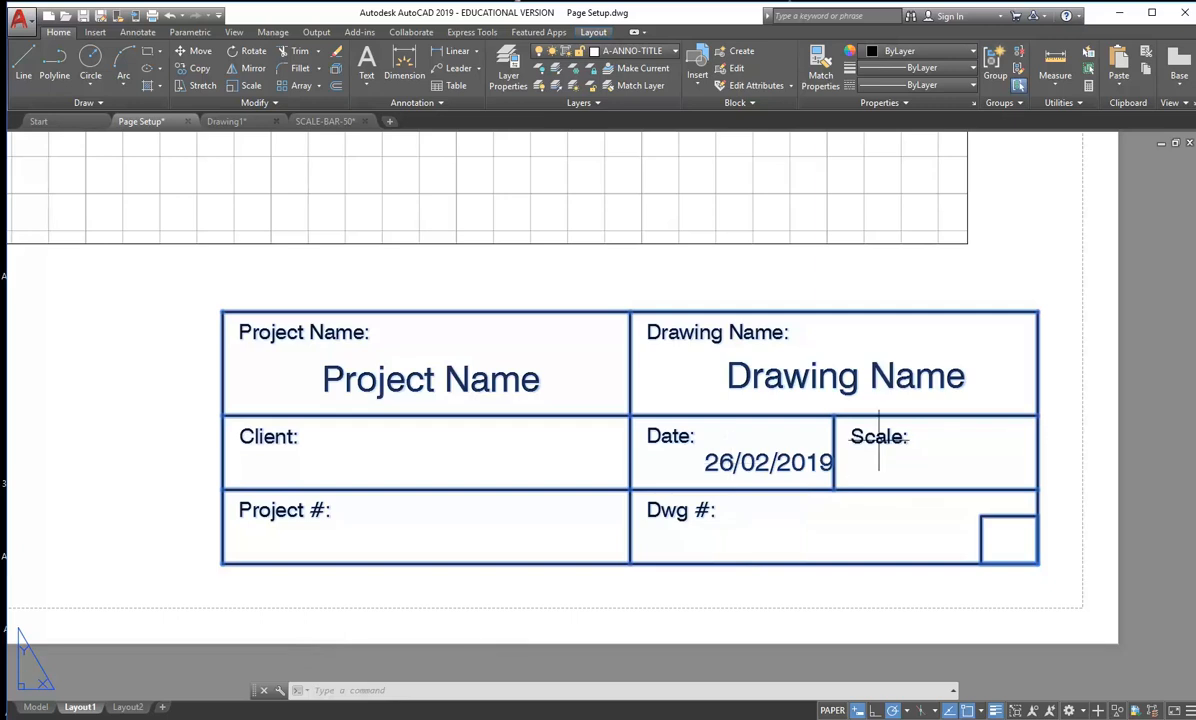
Open the CC_TB-A3 title block for in-place editing with all nested objects selected automatically.
right_click(804, 460)
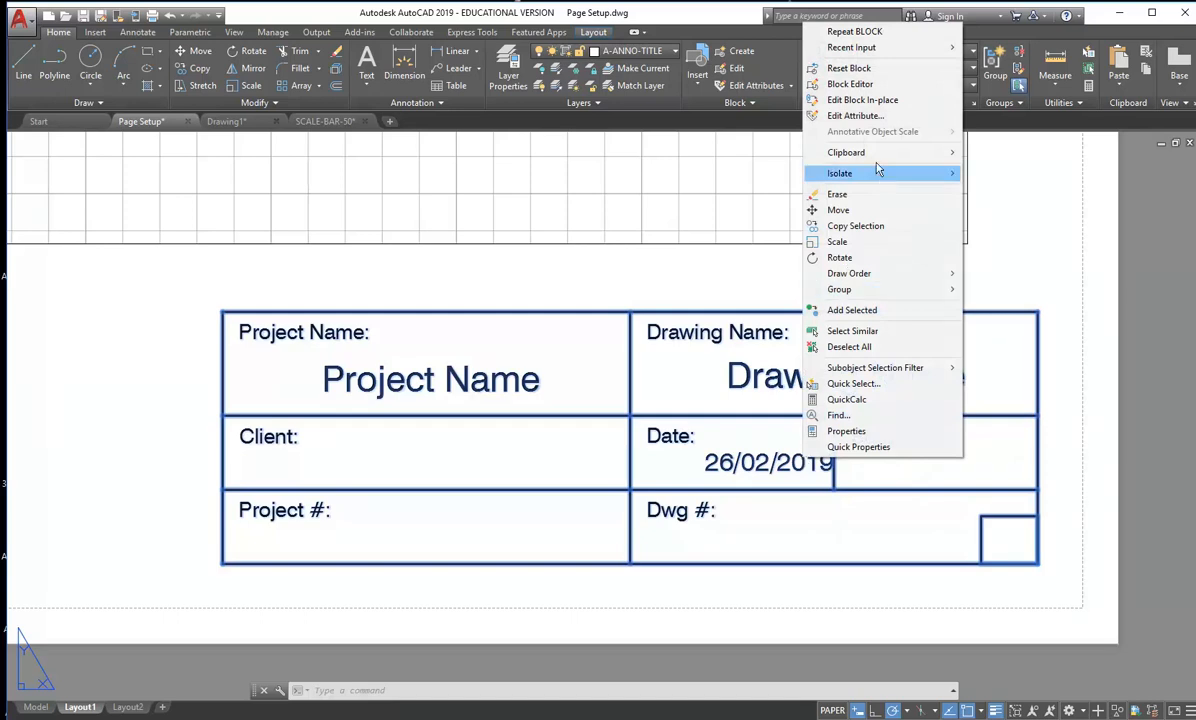
click(883, 102)
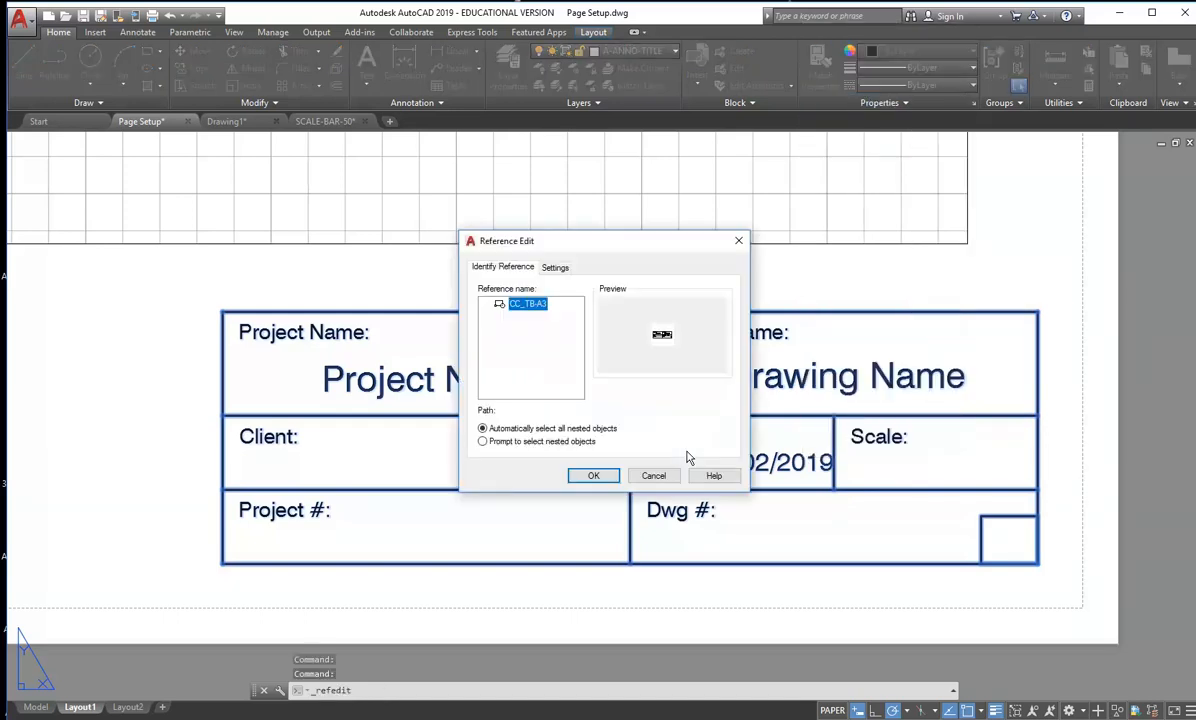
click(593, 475)
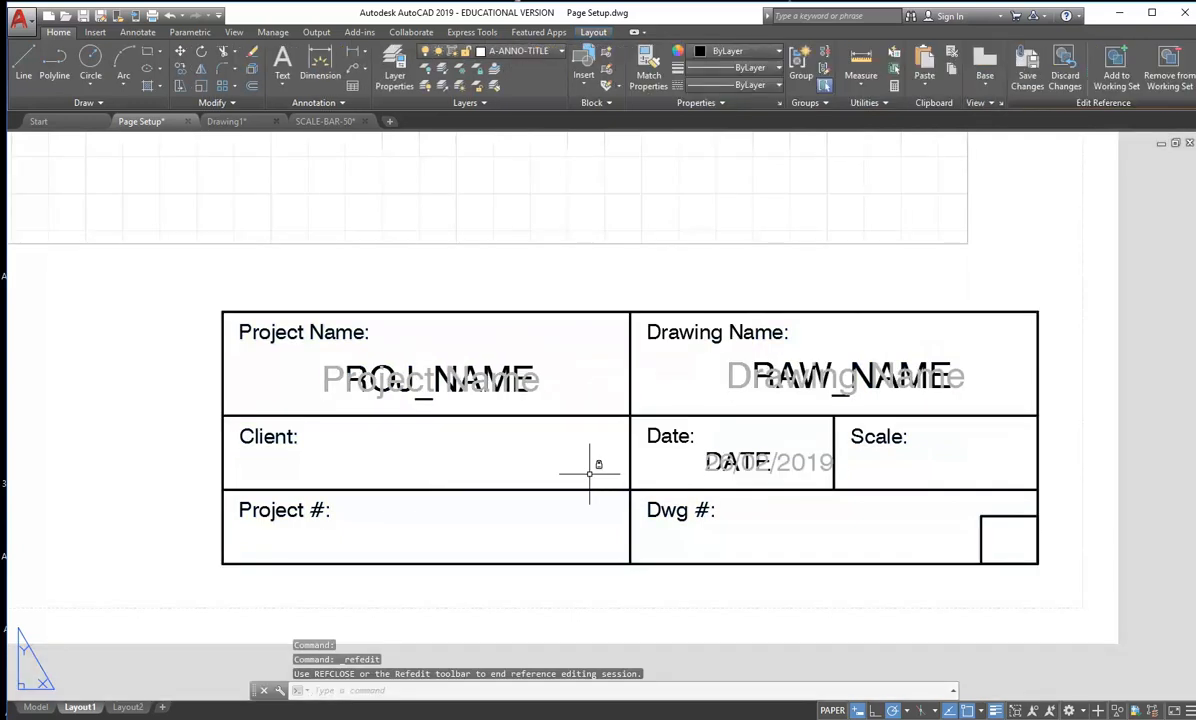
Move the DATE attribute about 3.2 mm to the left within the Date cell.
click(705, 463)
scroll(697, 477, up, 4)
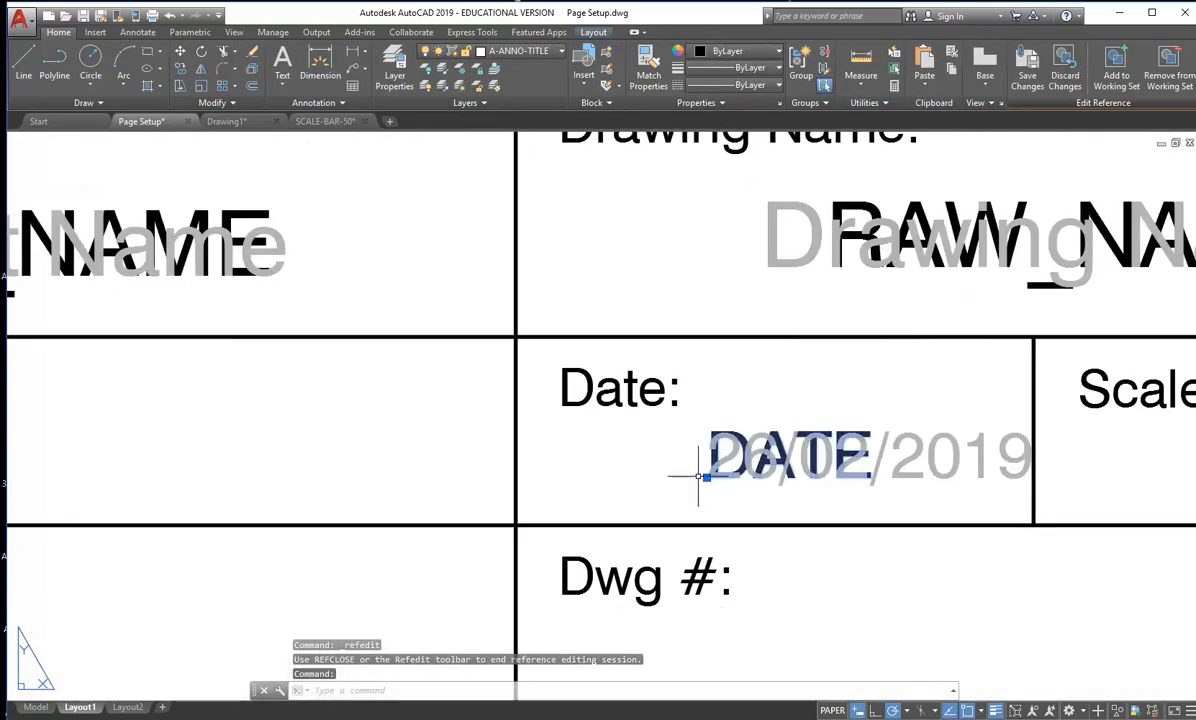
click(705, 477)
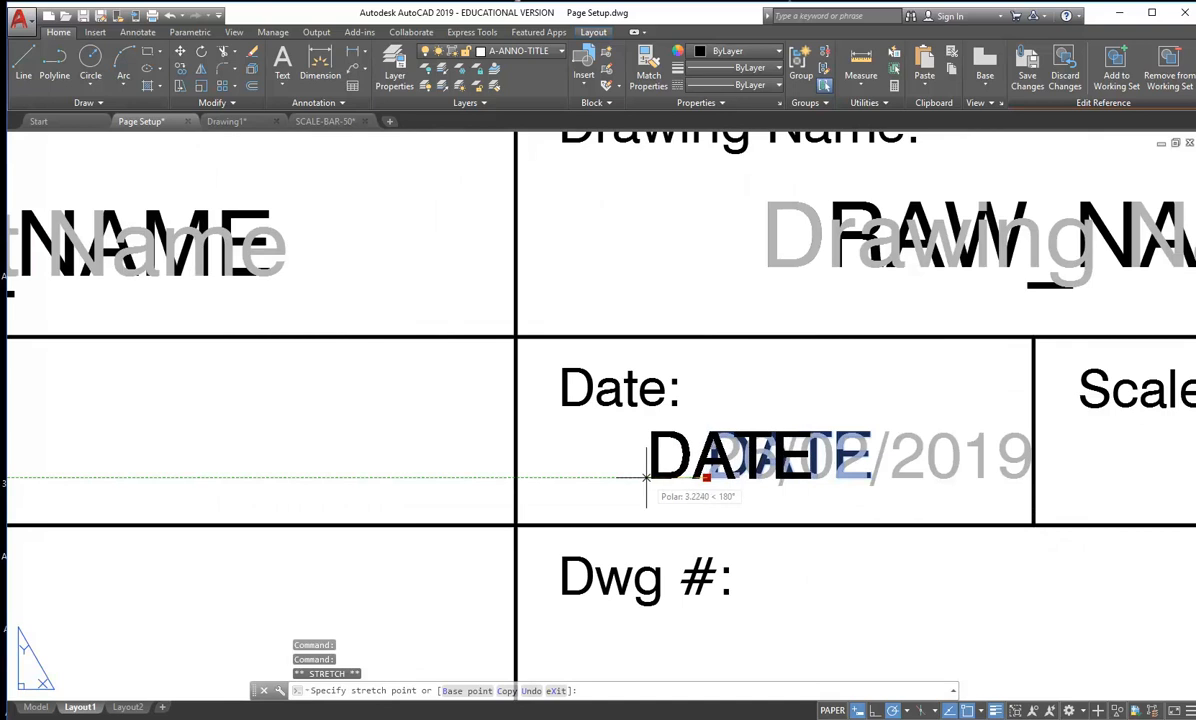
scroll(640, 445, down, 6)
scroll(649, 454, up, 4)
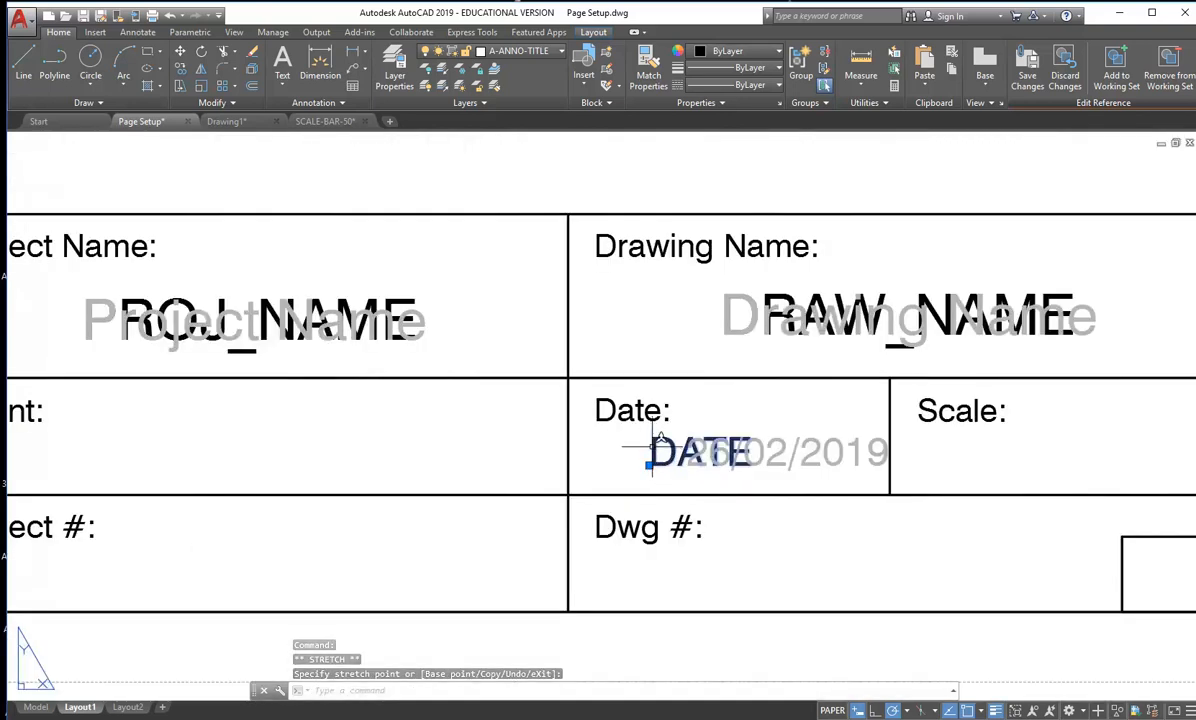
key(Escape)
Set the DATE attribute's justification to Right in its properties.
right_click(655, 445)
click(700, 493)
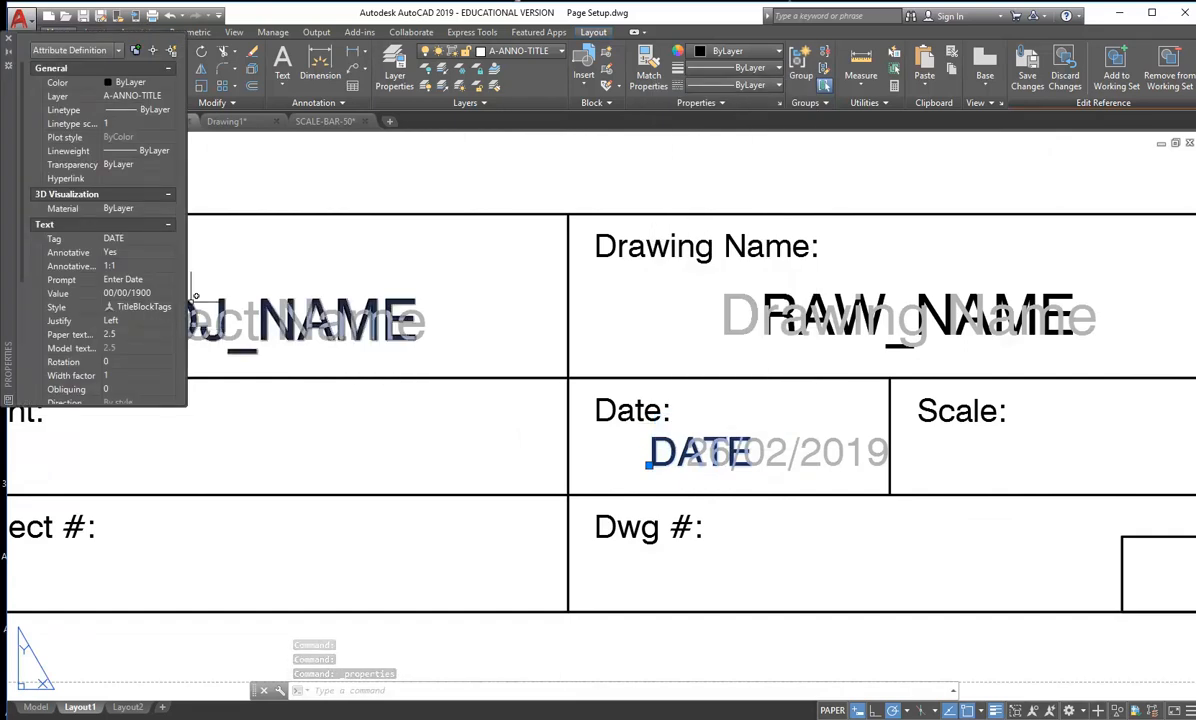
click(150, 321)
click(169, 321)
click(126, 366)
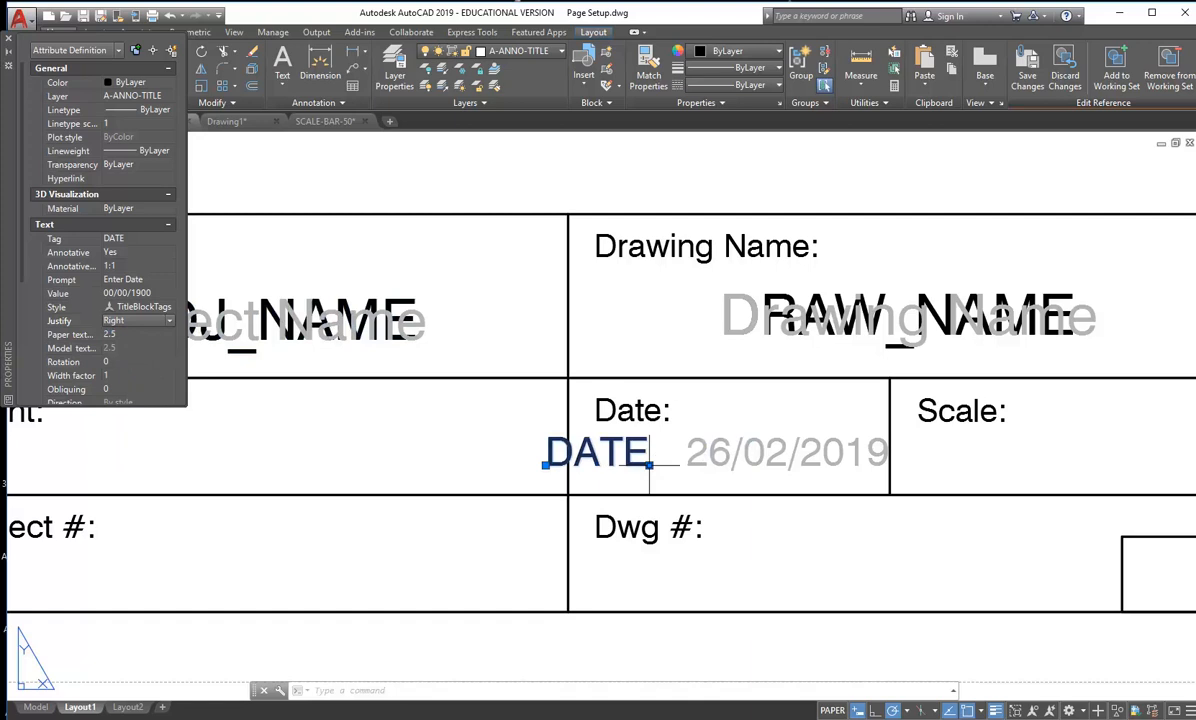
Move the DATE attribute horizontally so its right end sits just inside the Date cell's right border, and deselect it.
click(649, 465)
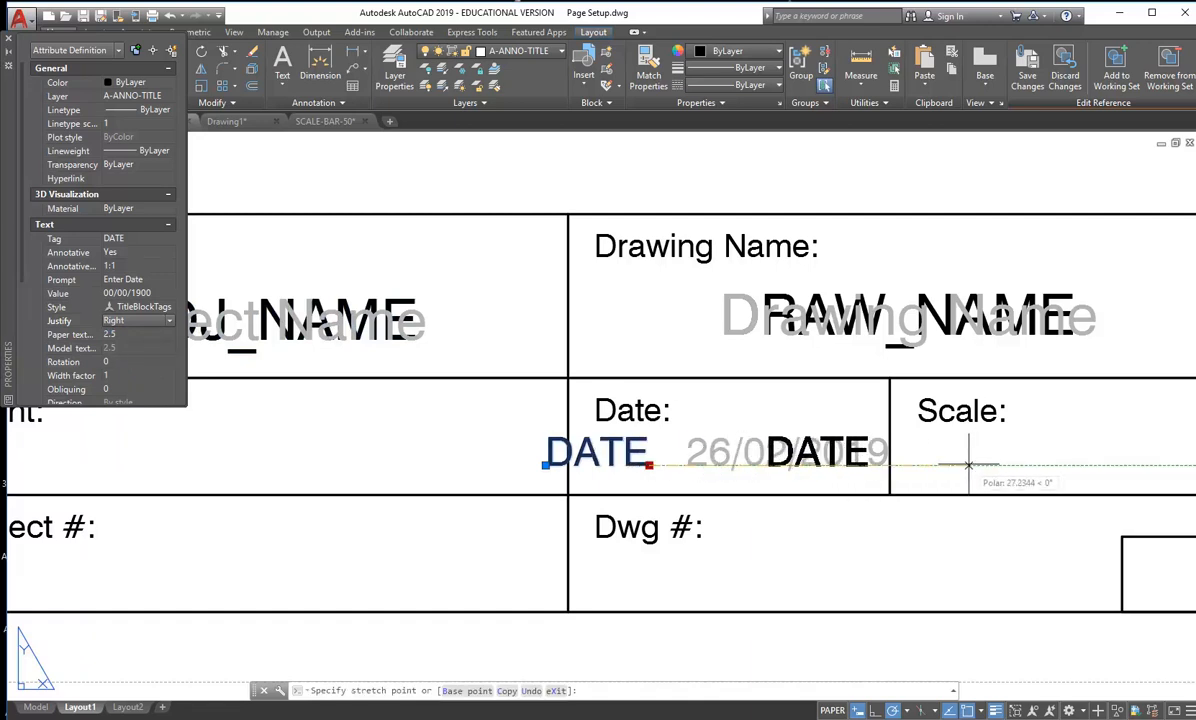
click(968, 465)
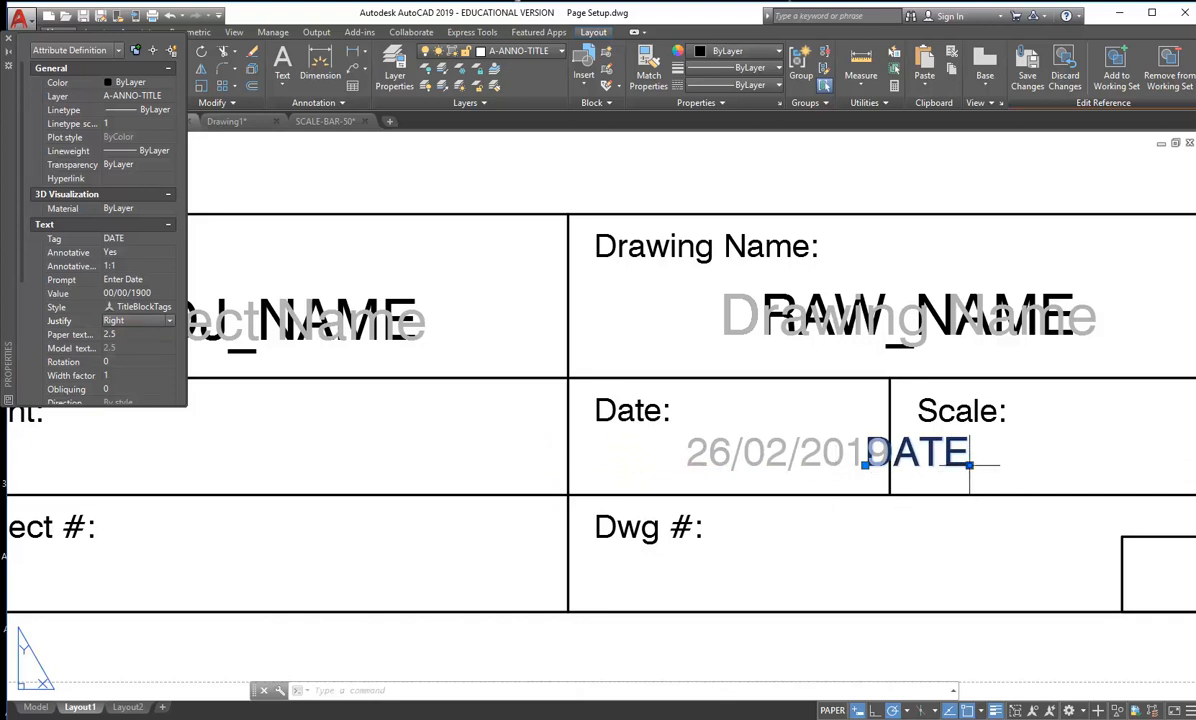
click(968, 465)
scroll(968, 458, up, 8)
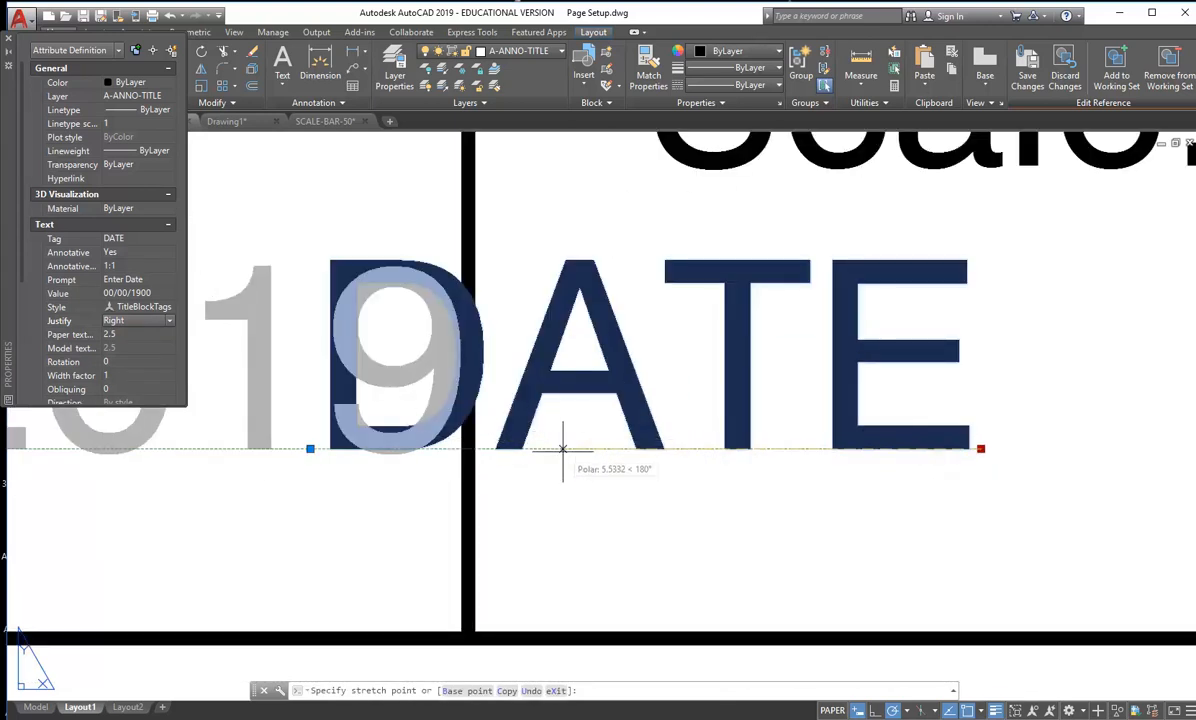
scroll(565, 449, down, 3)
middle_drag(577, 453, 662, 467)
click(658, 467)
click(658, 467)
click(470, 483)
scroll(470, 483, down, 4)
key(Escape)
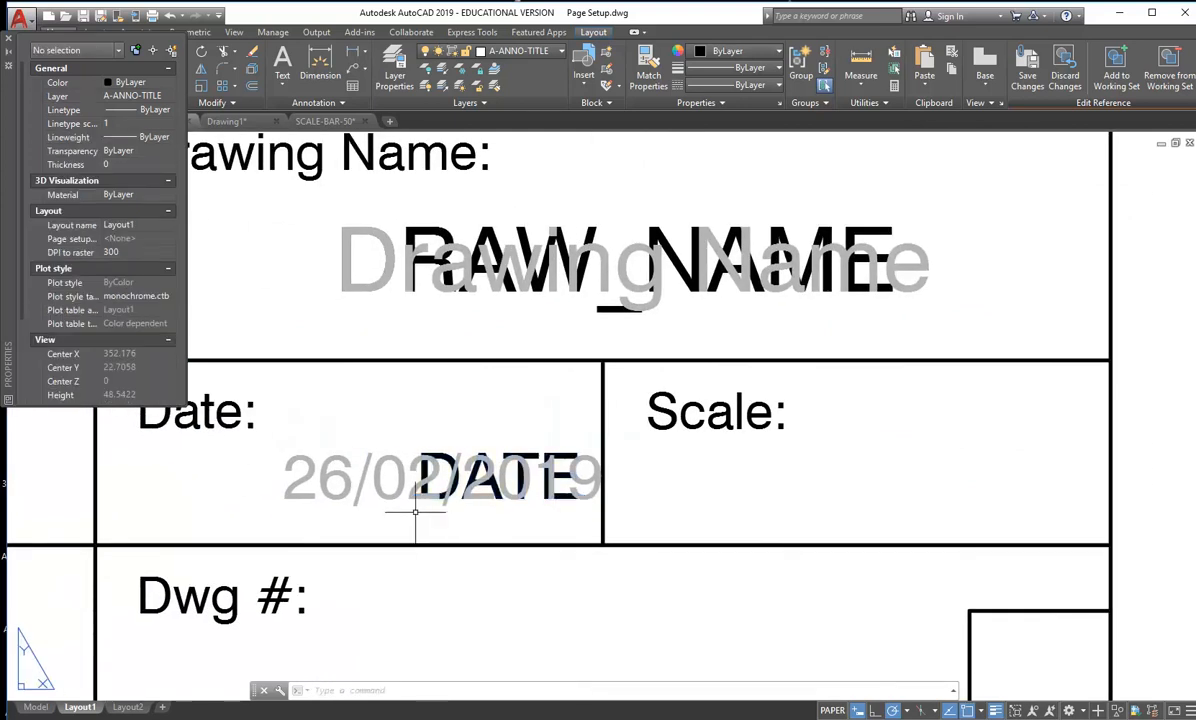
Save the in-place edits back to the CC_TB-A3 block definition and end the reference editing.
middle_drag(412, 512, 590, 545)
scroll(667, 490, up, 4)
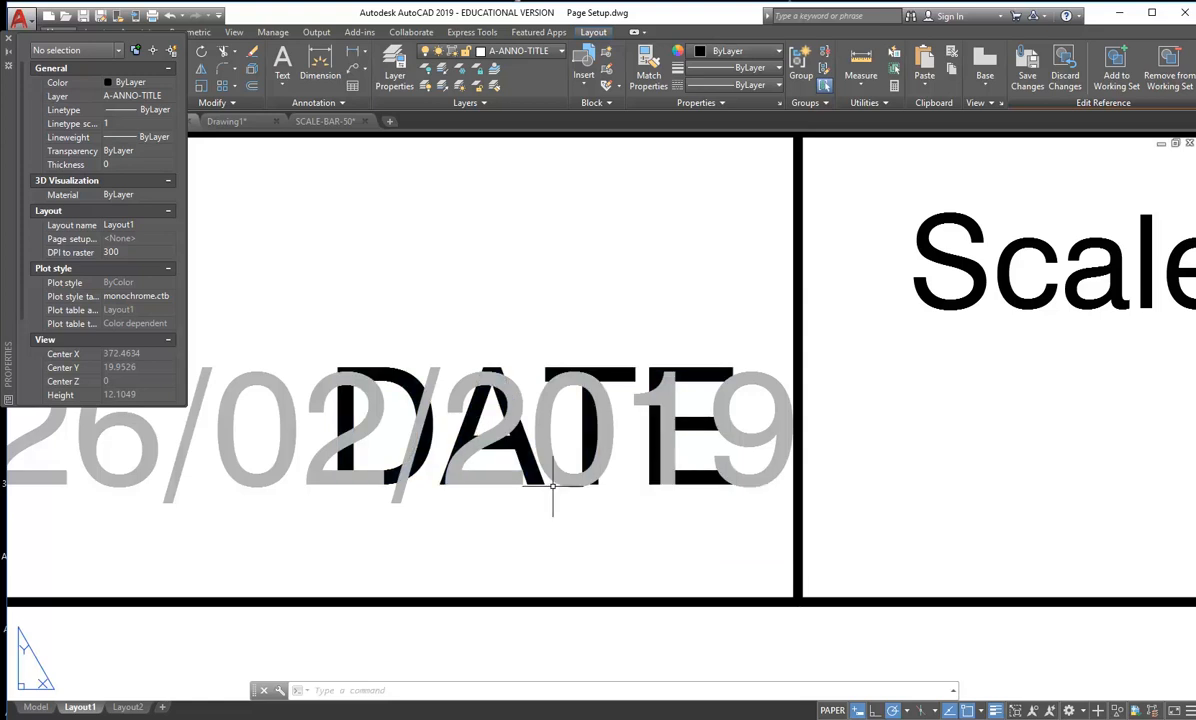
scroll(548, 486, down, 5)
scroll(518, 478, down, 2)
middle_drag(518, 478, 716, 478)
scroll(747, 475, down, 2)
scroll(778, 482, up, 2)
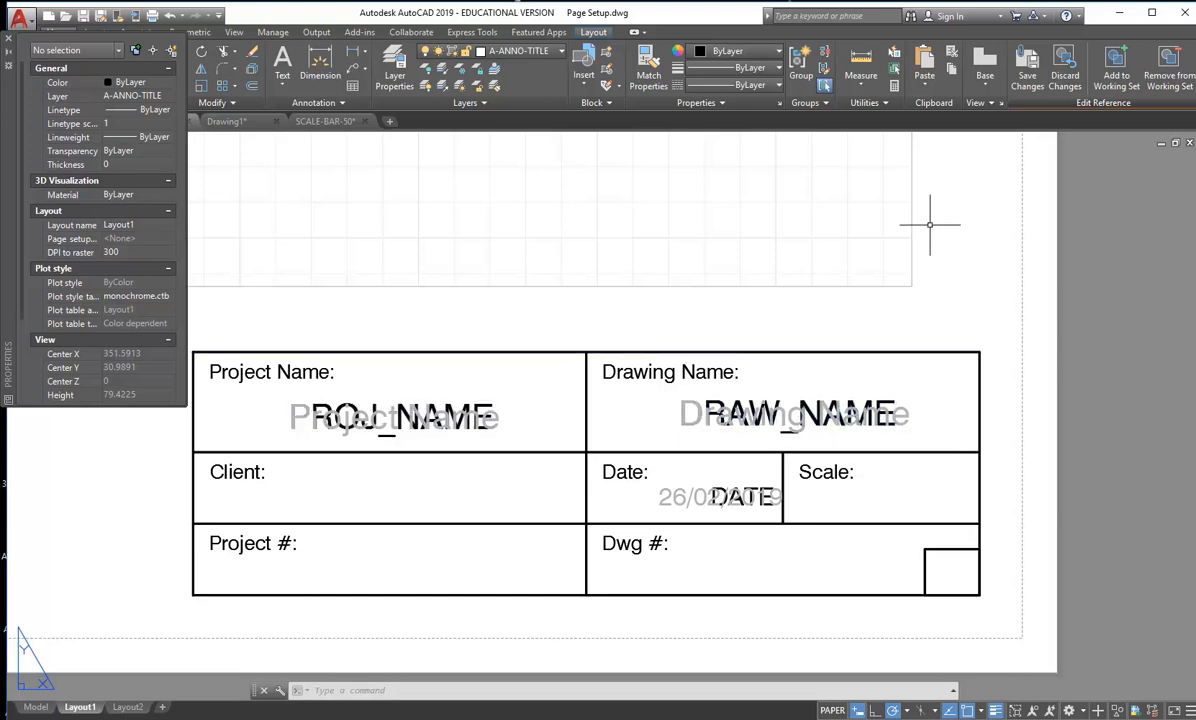
click(1033, 70)
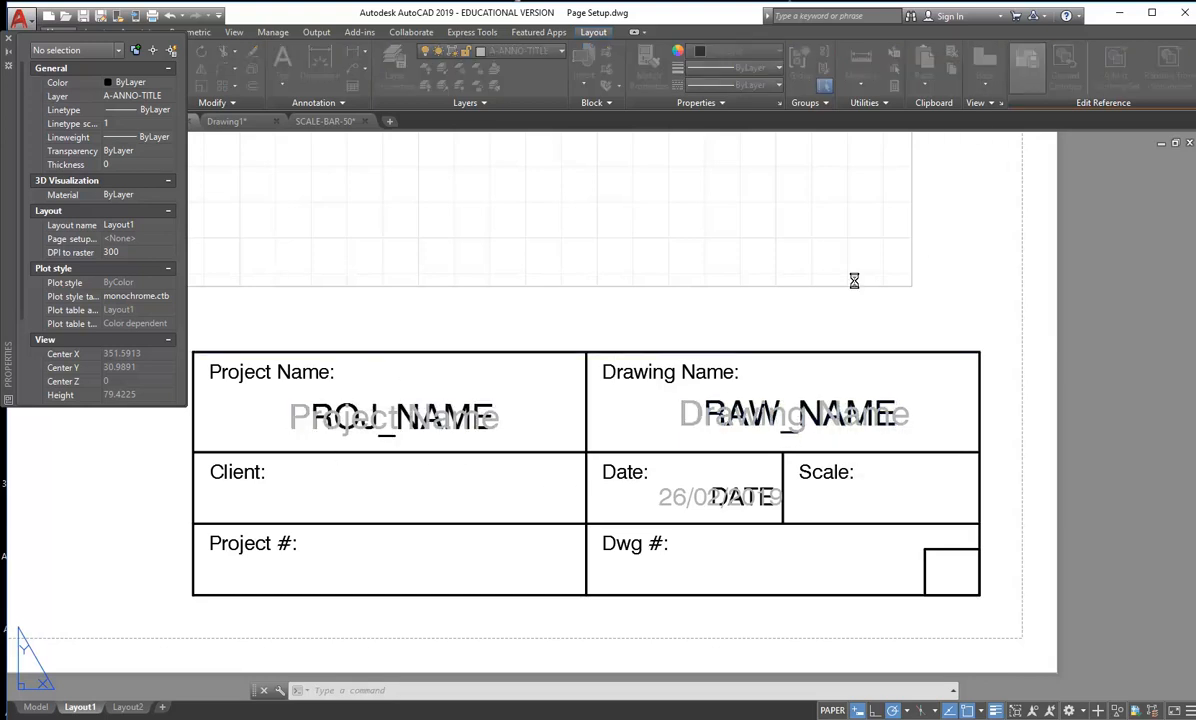
click(608, 412)
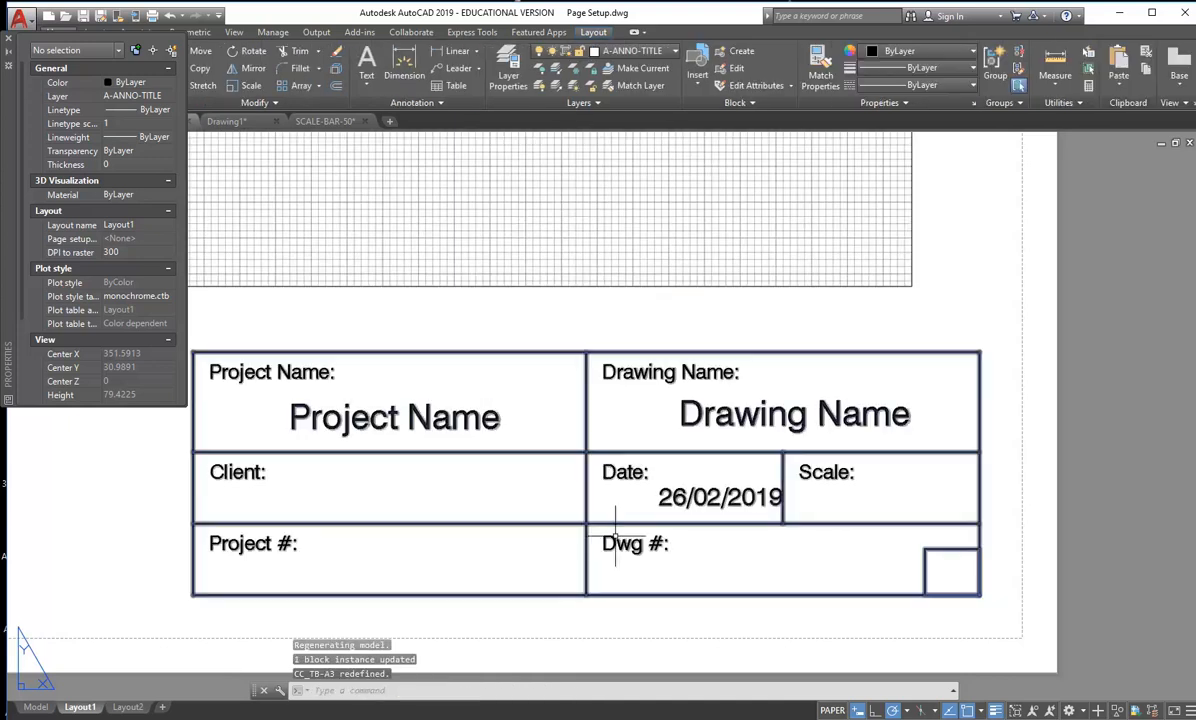
Erase the existing title block and reinsert the CC_TB-A3 block at 0,0 with a rotation angle of 0.
click(610, 470)
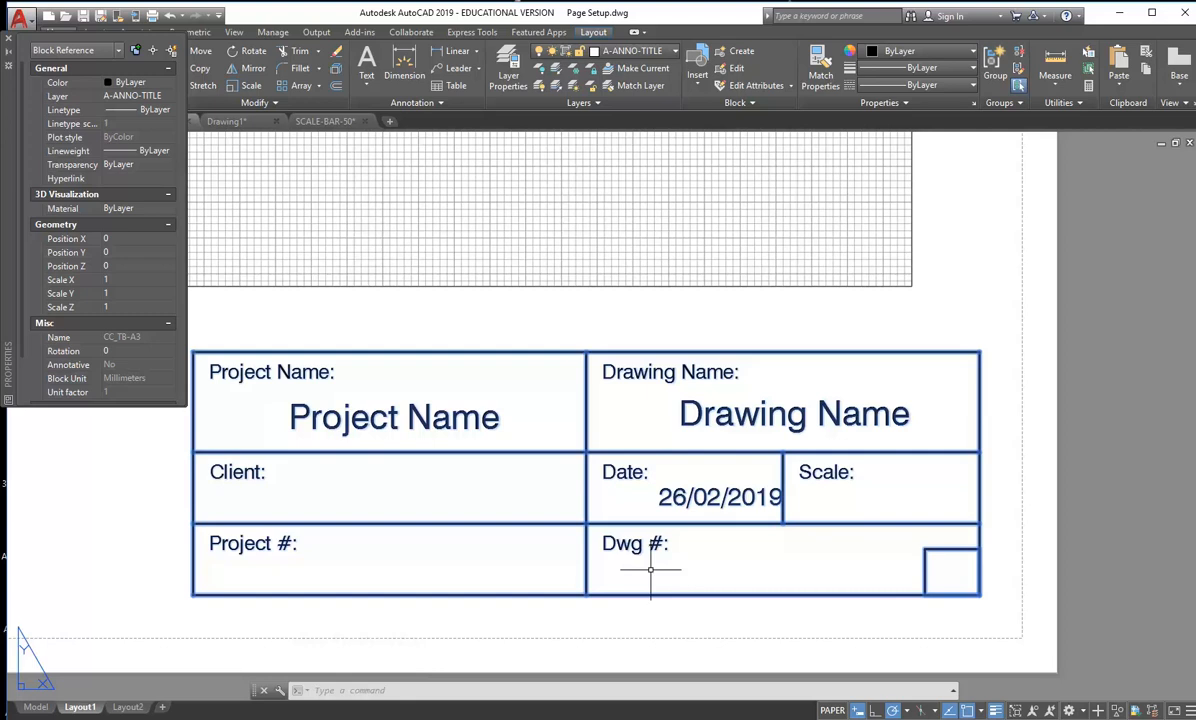
key(Delete)
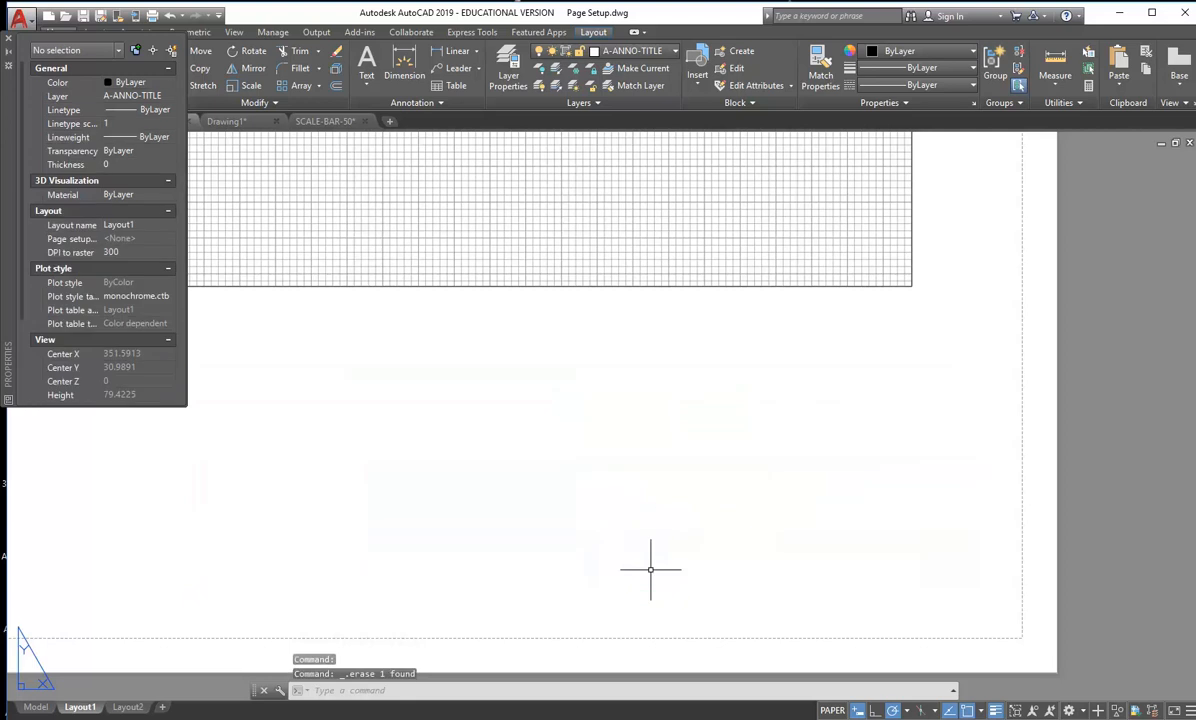
click(698, 60)
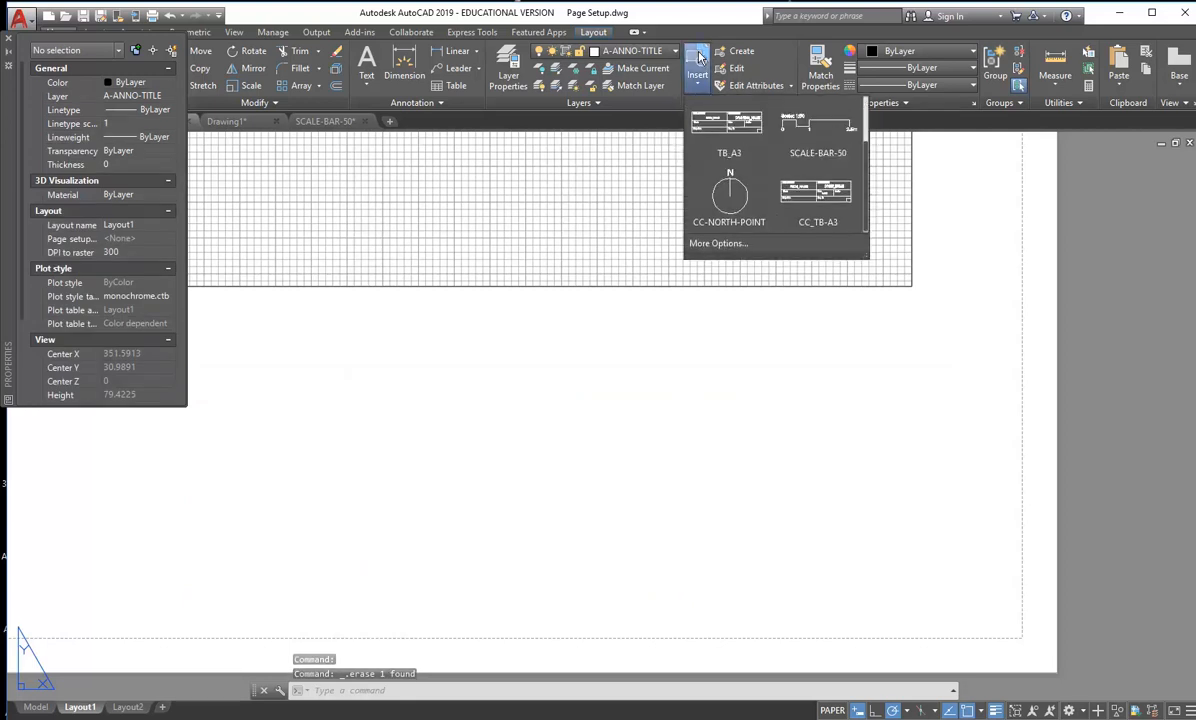
click(810, 200)
text(0)
key(Tab)
text(0)
key(Return)
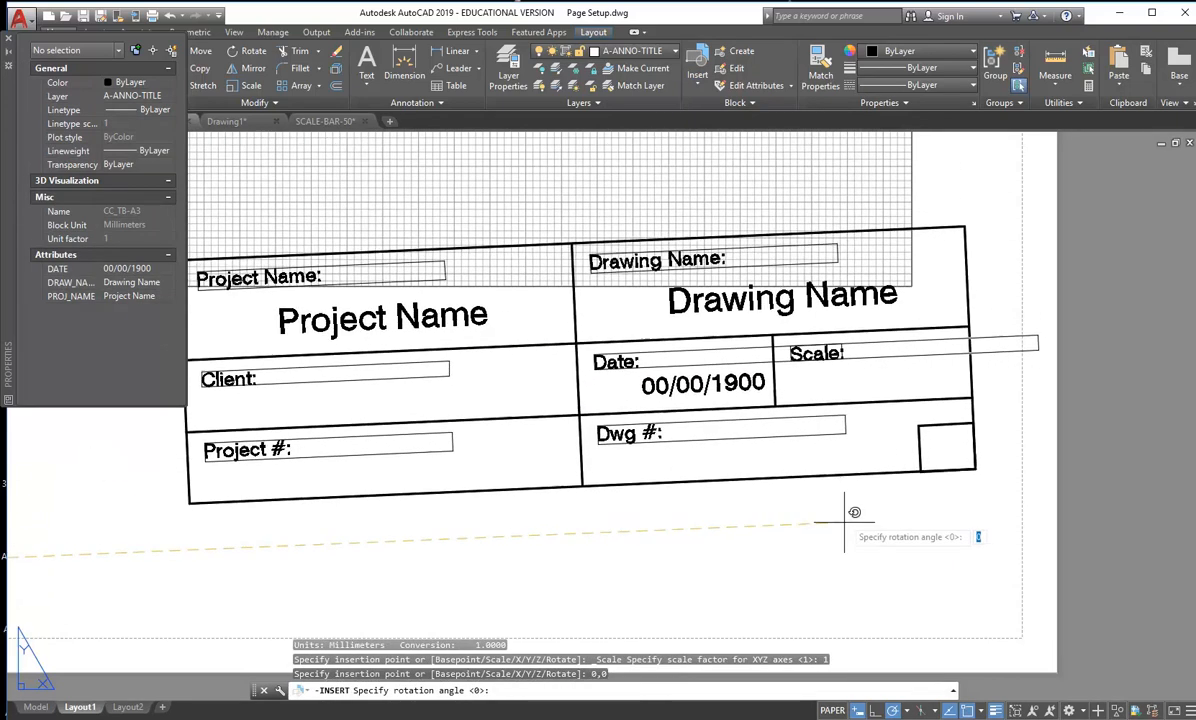
text(0)
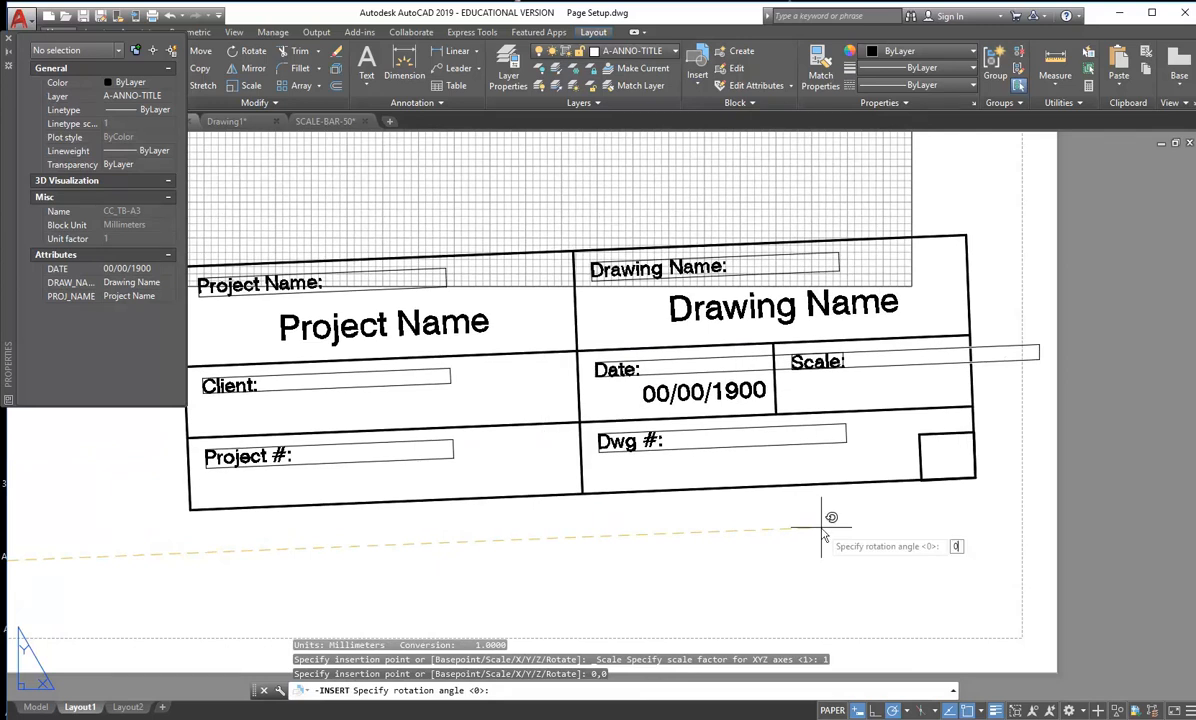
key(Return)
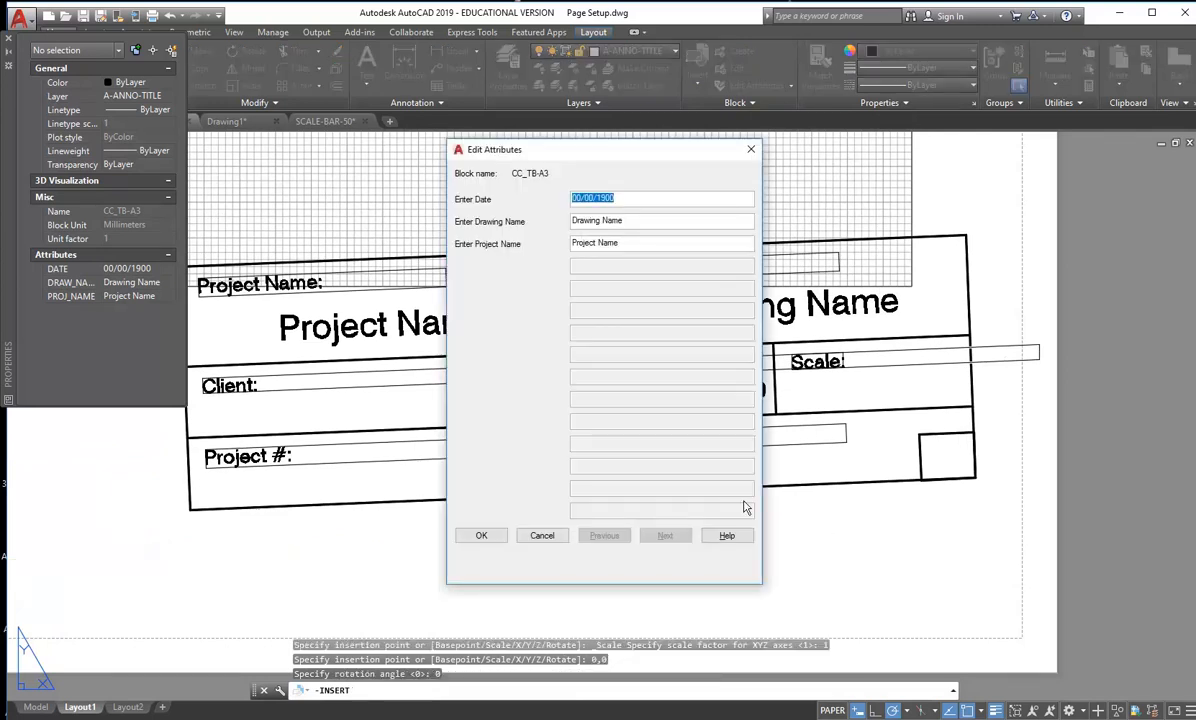
Set the inserted block's date attribute to 26/02/2019 and close the properties palette.
text(26/02/2019)
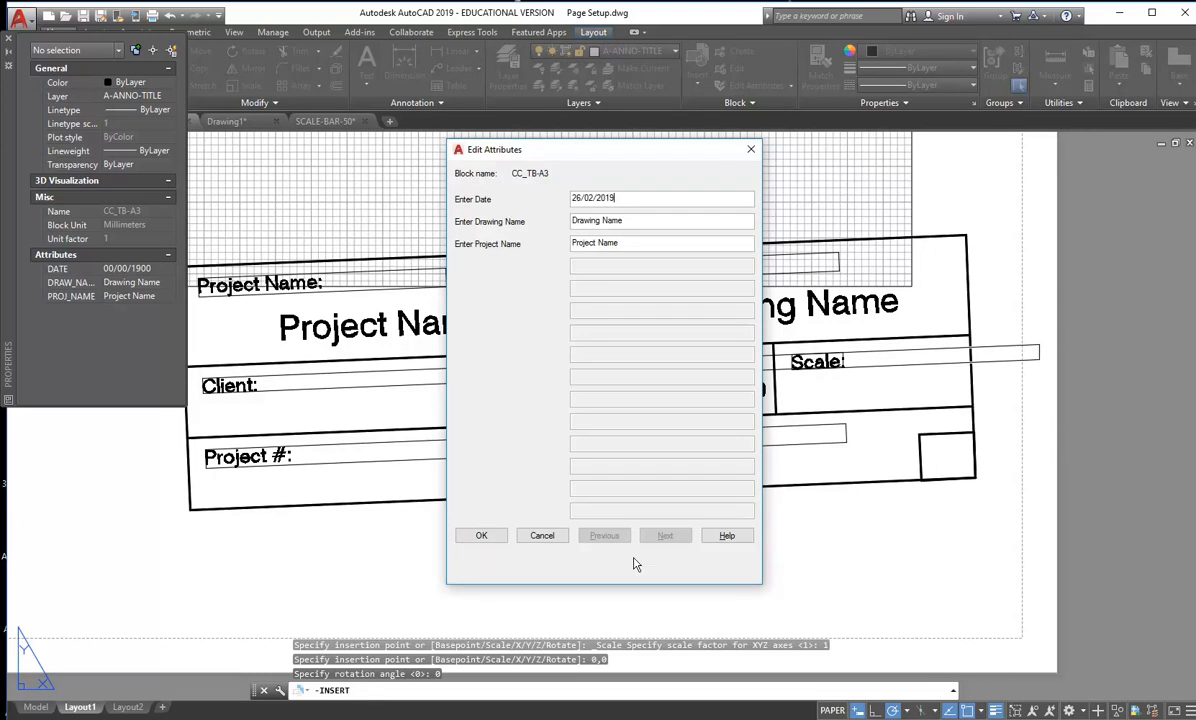
click(492, 536)
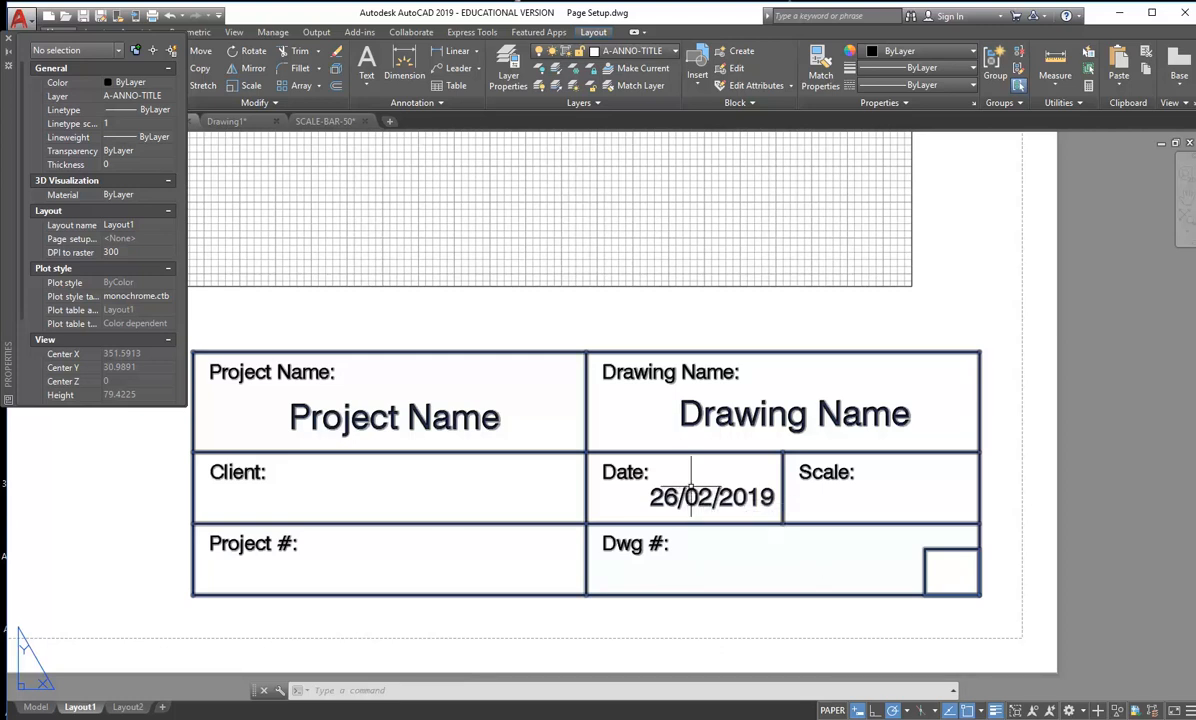
click(9, 40)
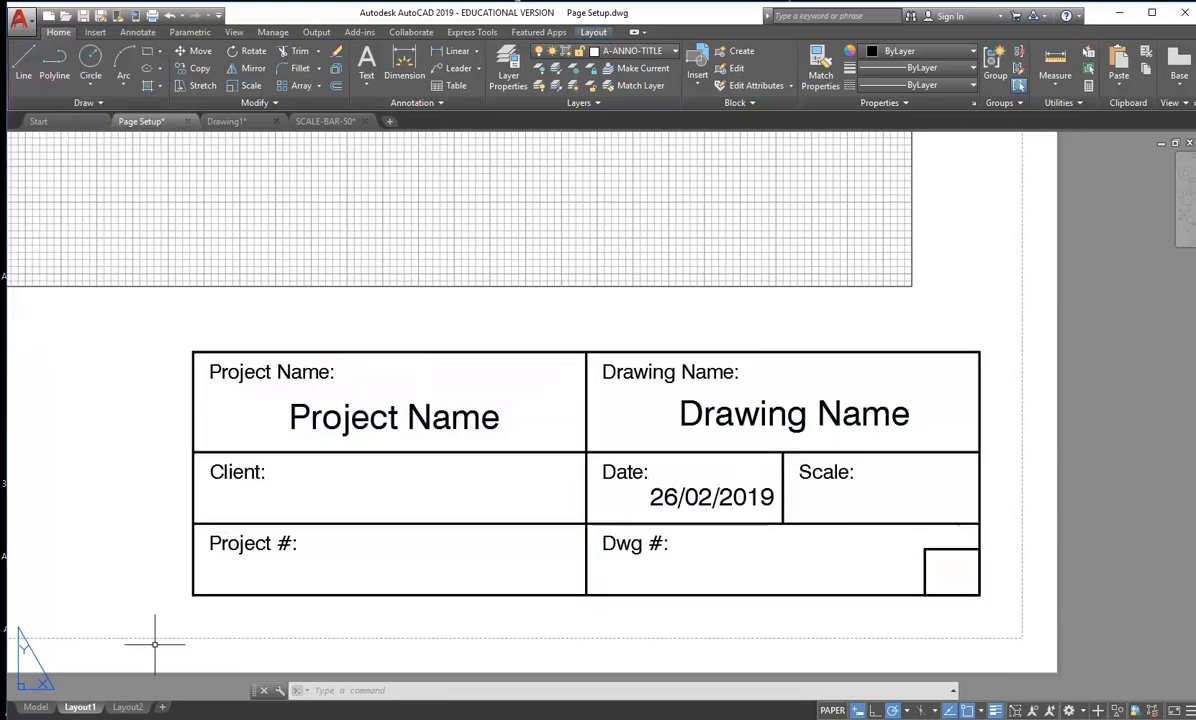
Modify Layout1's page setup to plot with the Adobe PDF printer and close the Page Setup Manager.
right_click(90, 709)
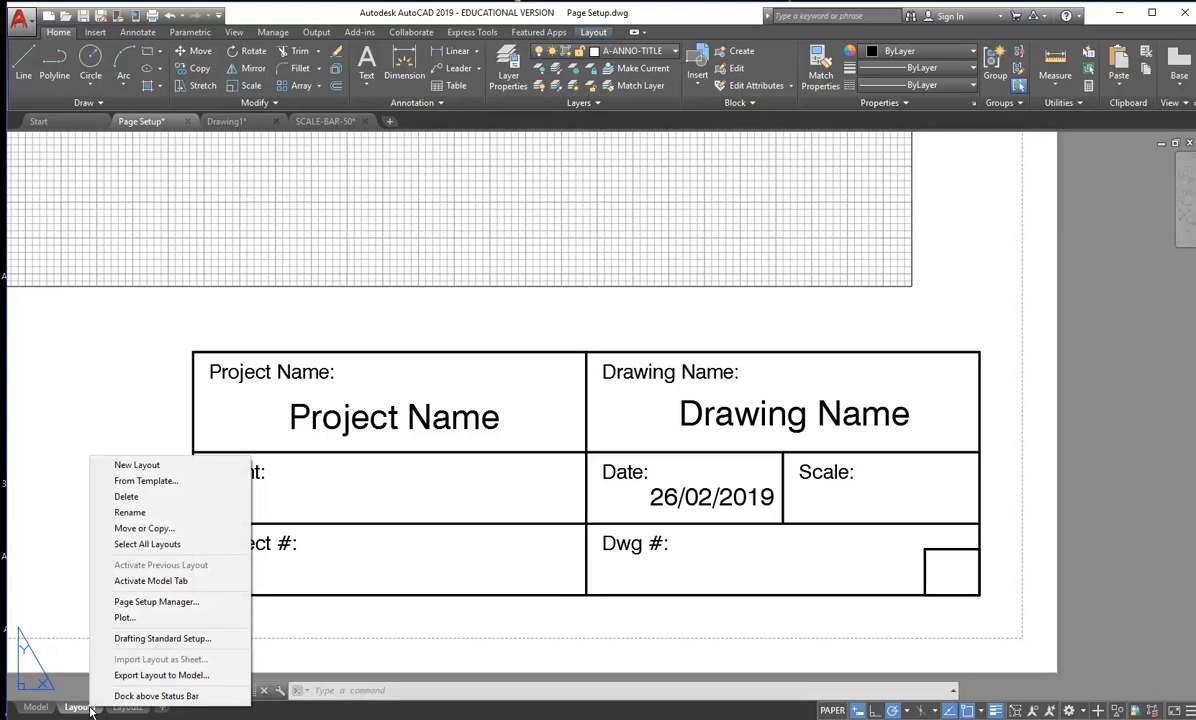
click(127, 602)
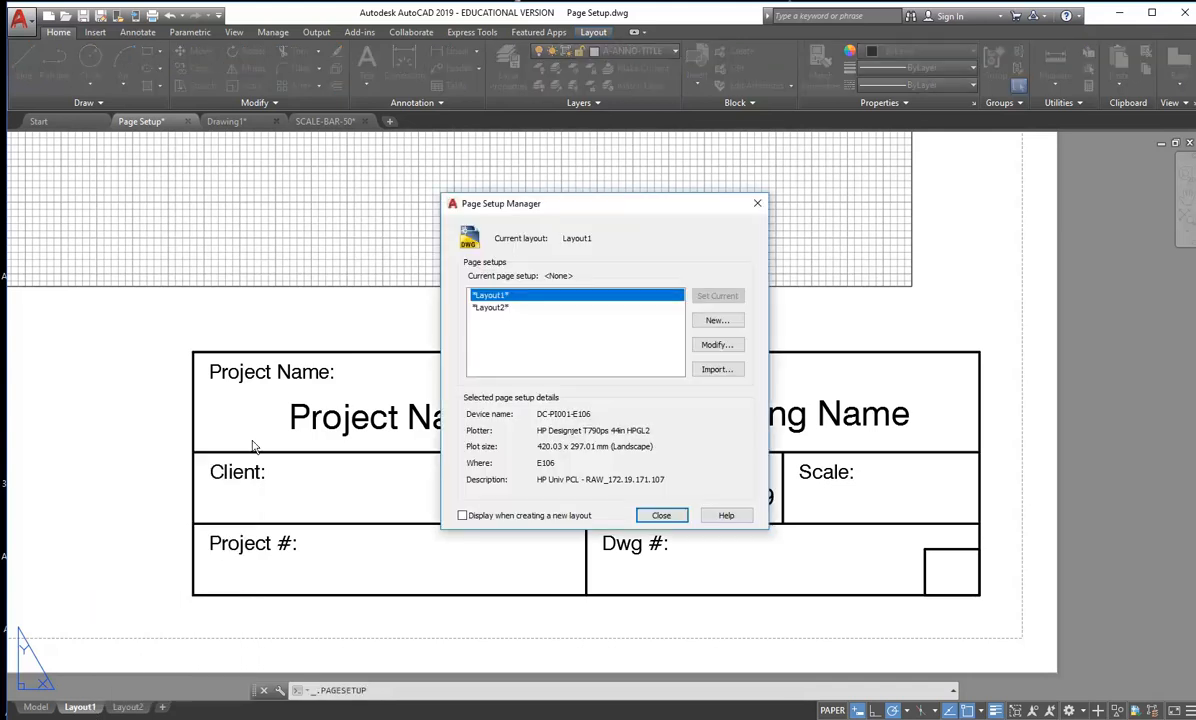
click(716, 346)
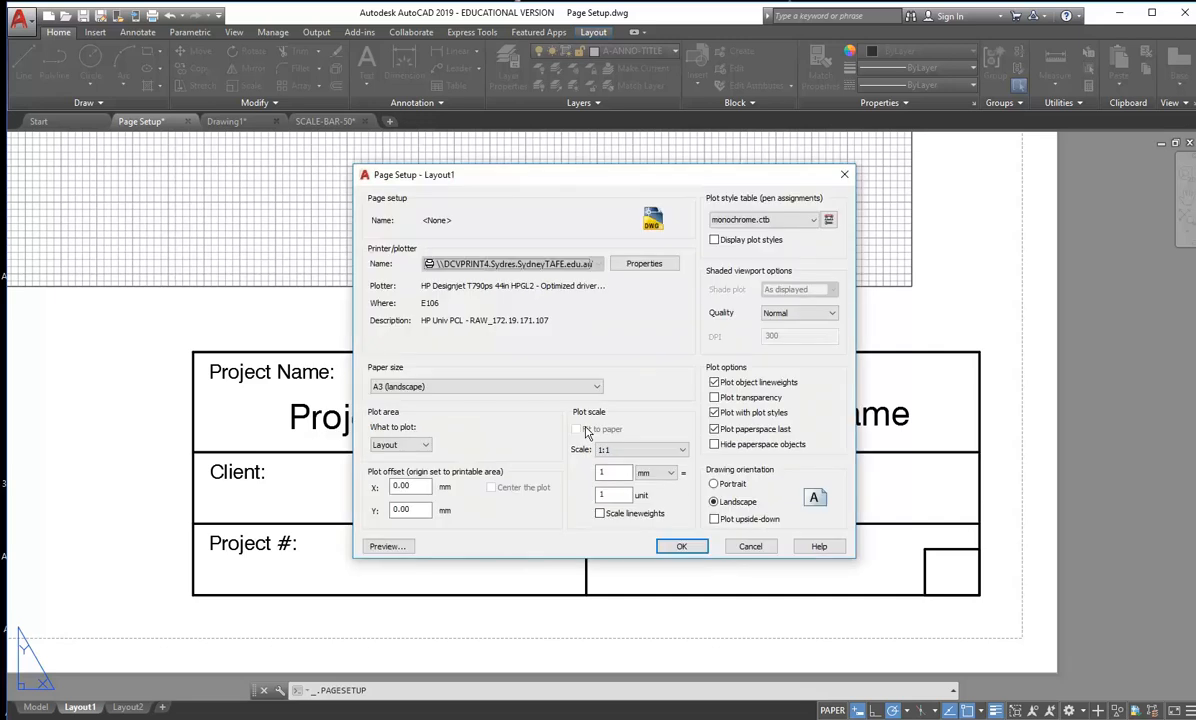
click(560, 264)
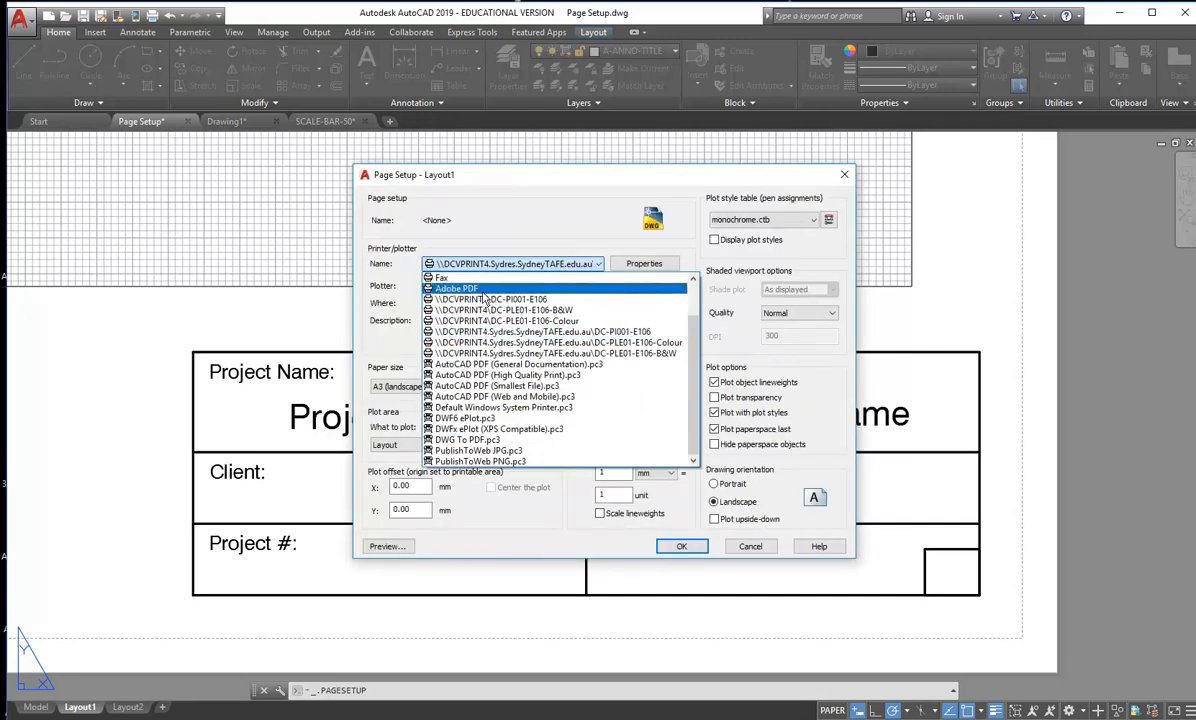
click(484, 290)
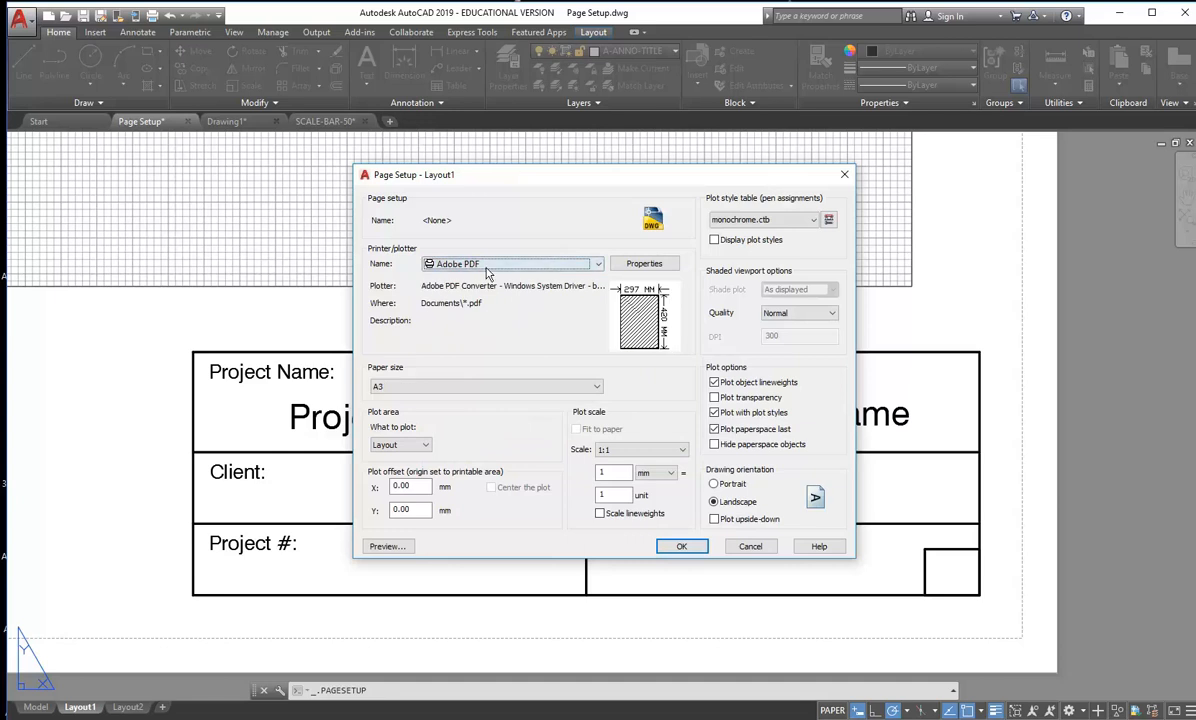
click(681, 547)
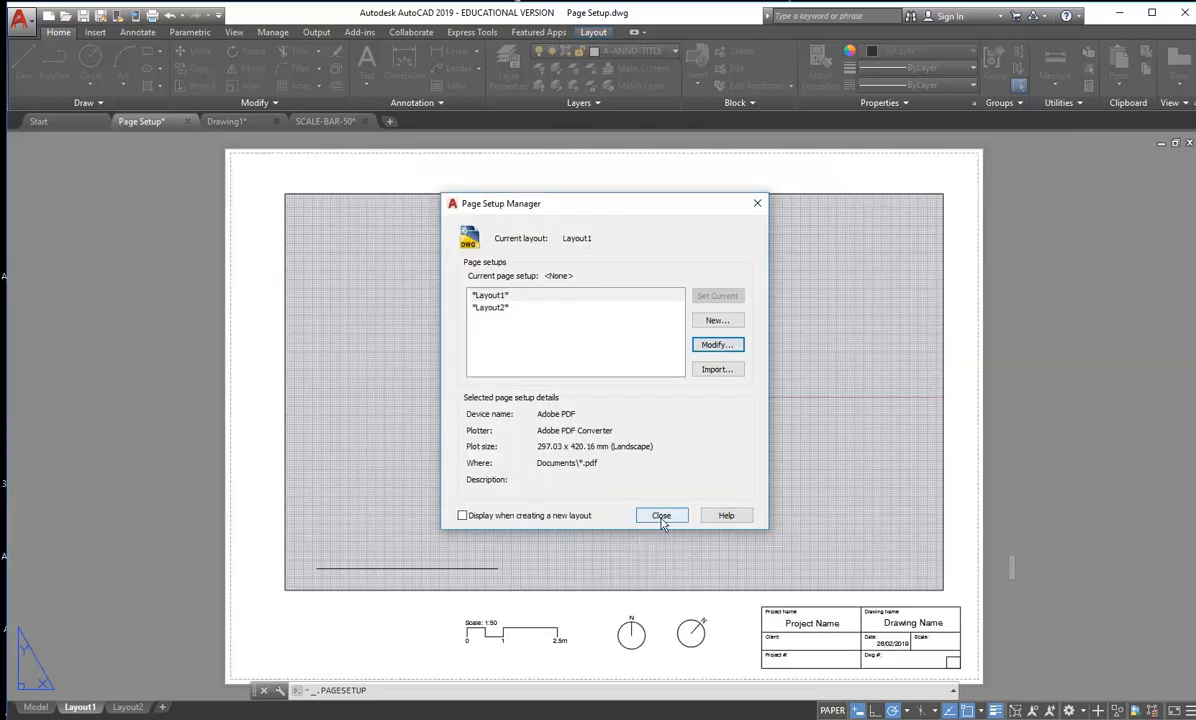
click(661, 516)
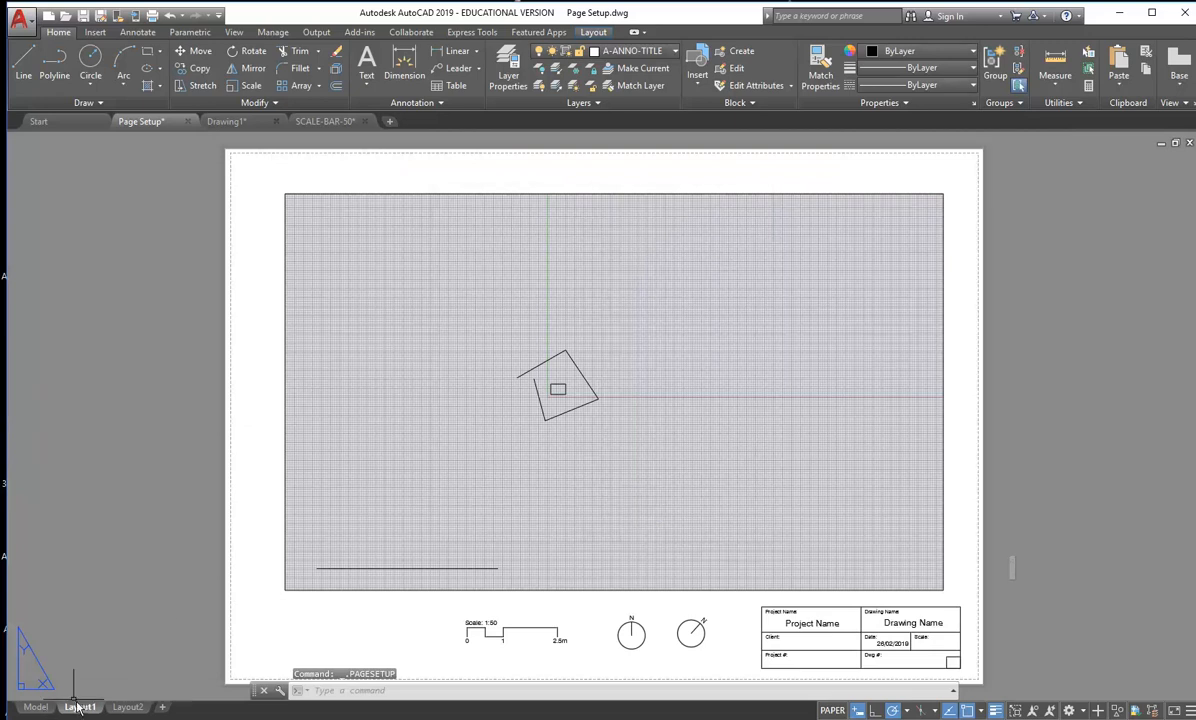
Switch to Layout2 and erase its existing title block.
click(127, 707)
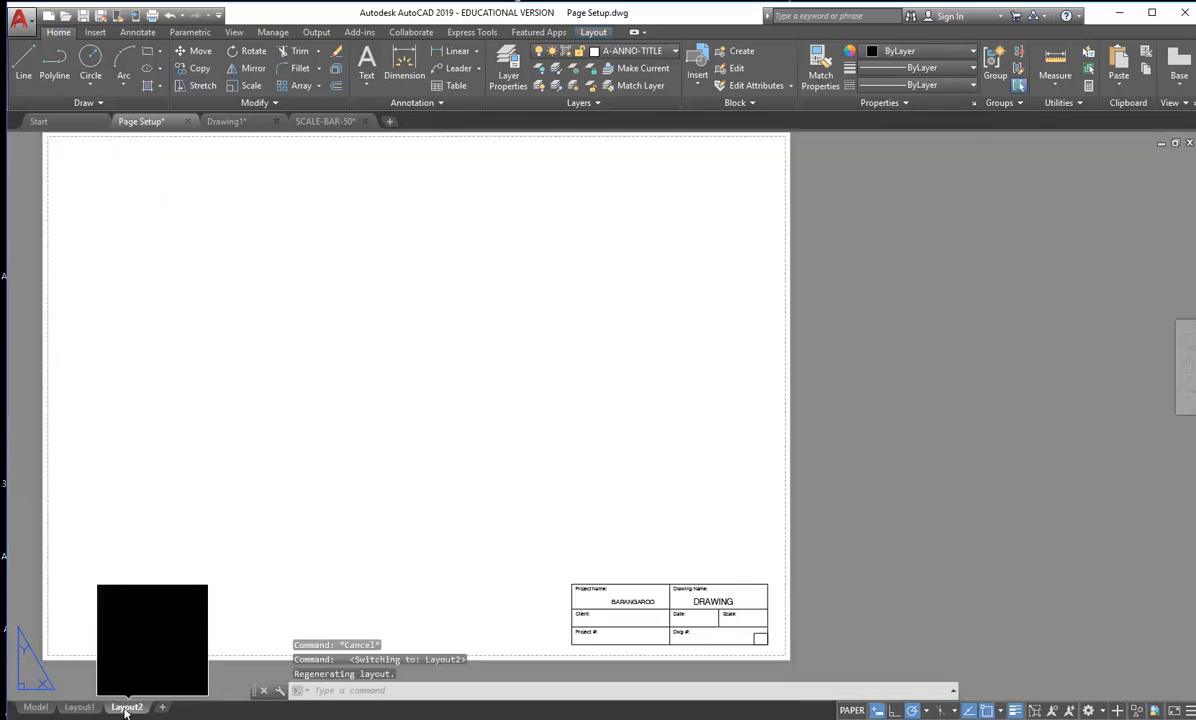
right_click(126, 712)
click(519, 563)
click(467, 515)
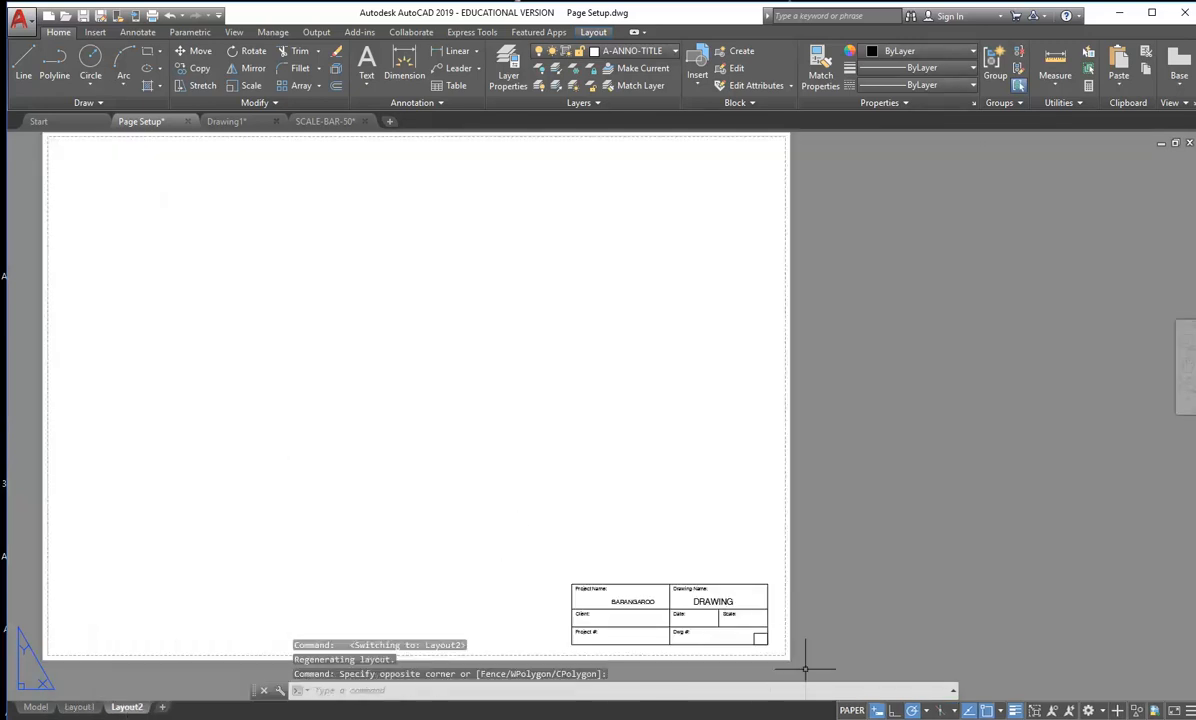
click(533, 541)
key(Delete)
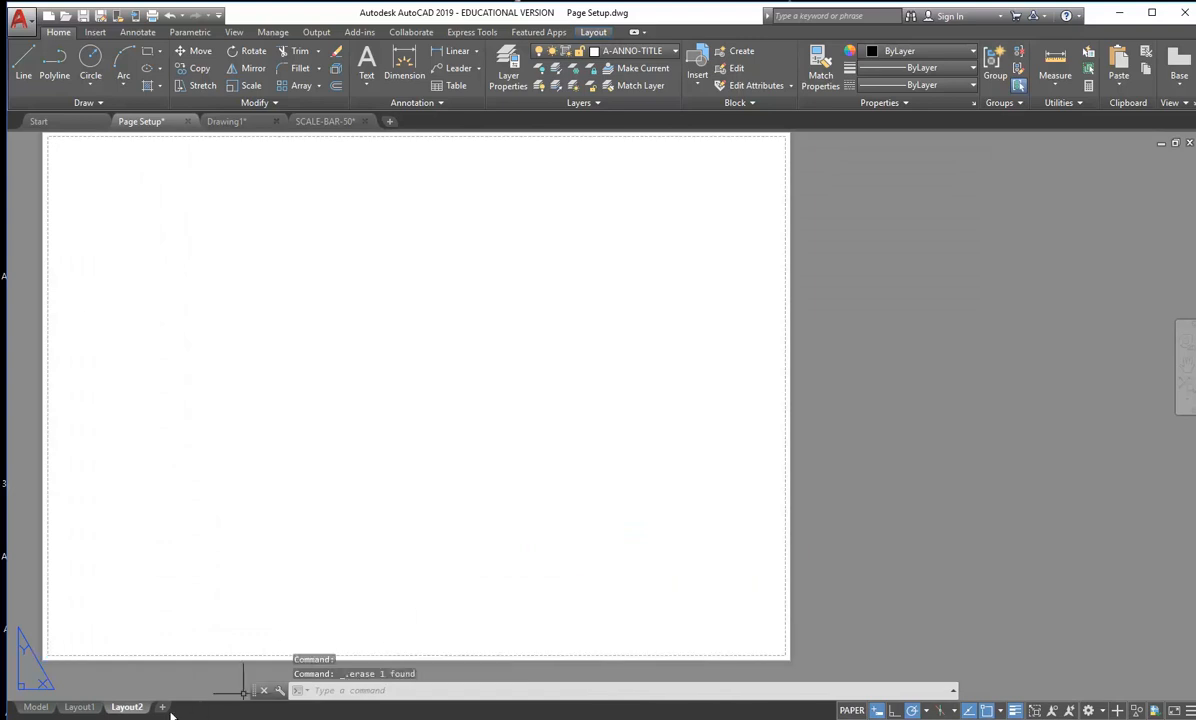
Check the printer and paper size in Layout2's page setup and close the Page Setup Manager.
right_click(122, 708)
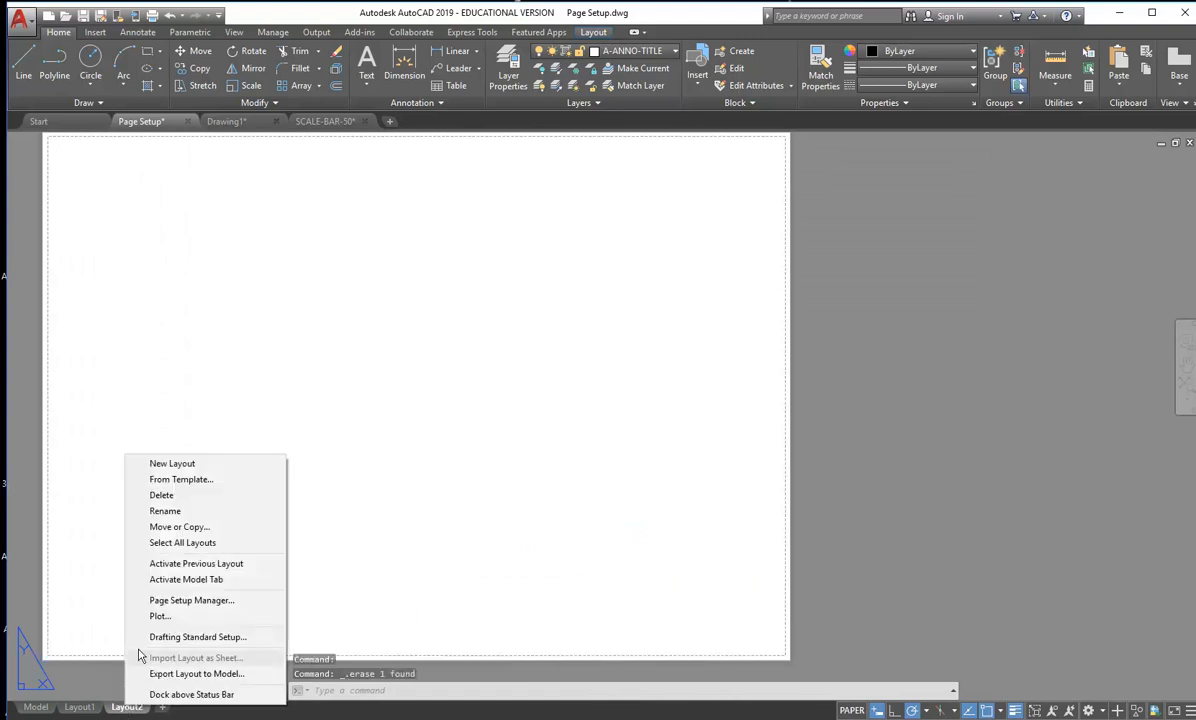
click(160, 601)
click(676, 327)
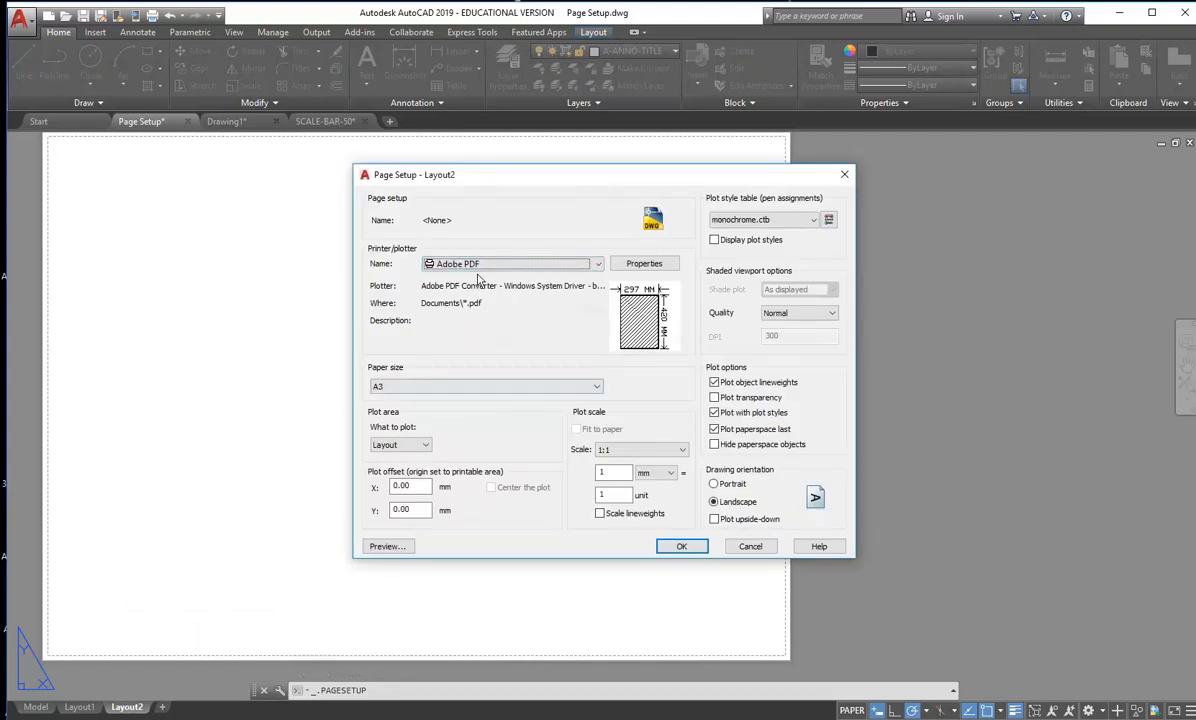
click(681, 546)
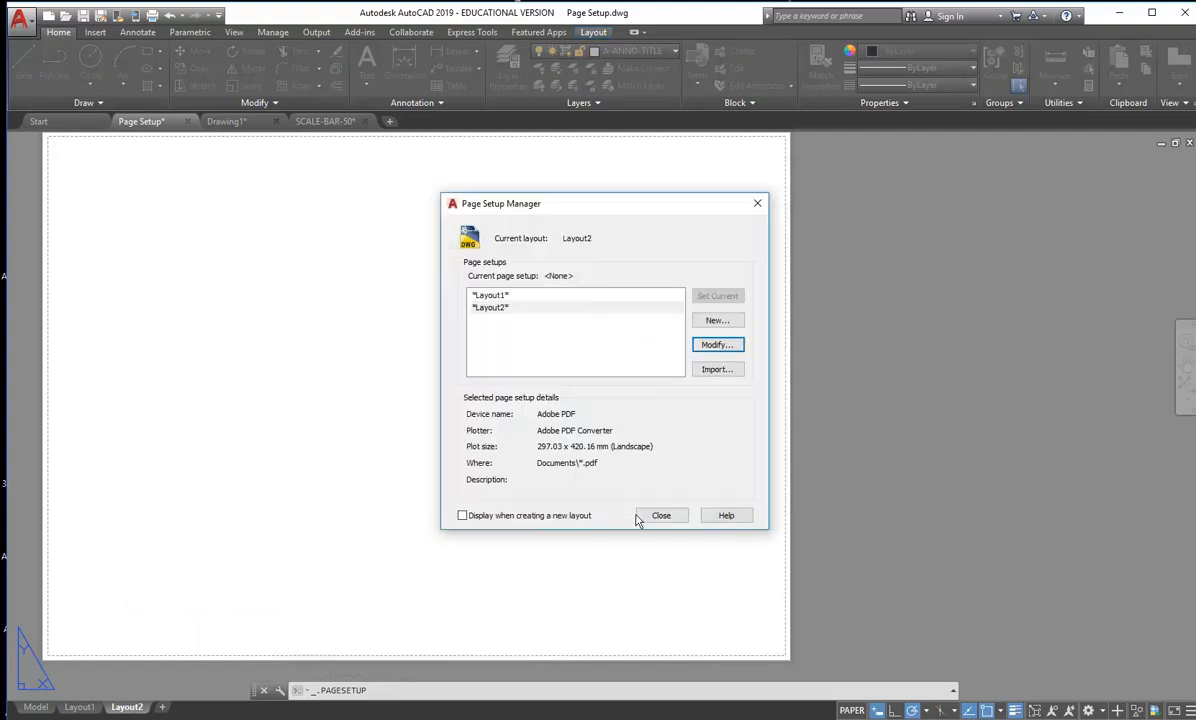
click(655, 515)
Insert the CC_TB-A3 block on Layout2 at 0,0 with a rotation angle of 0, accepting the default attribute values.
click(698, 90)
click(829, 222)
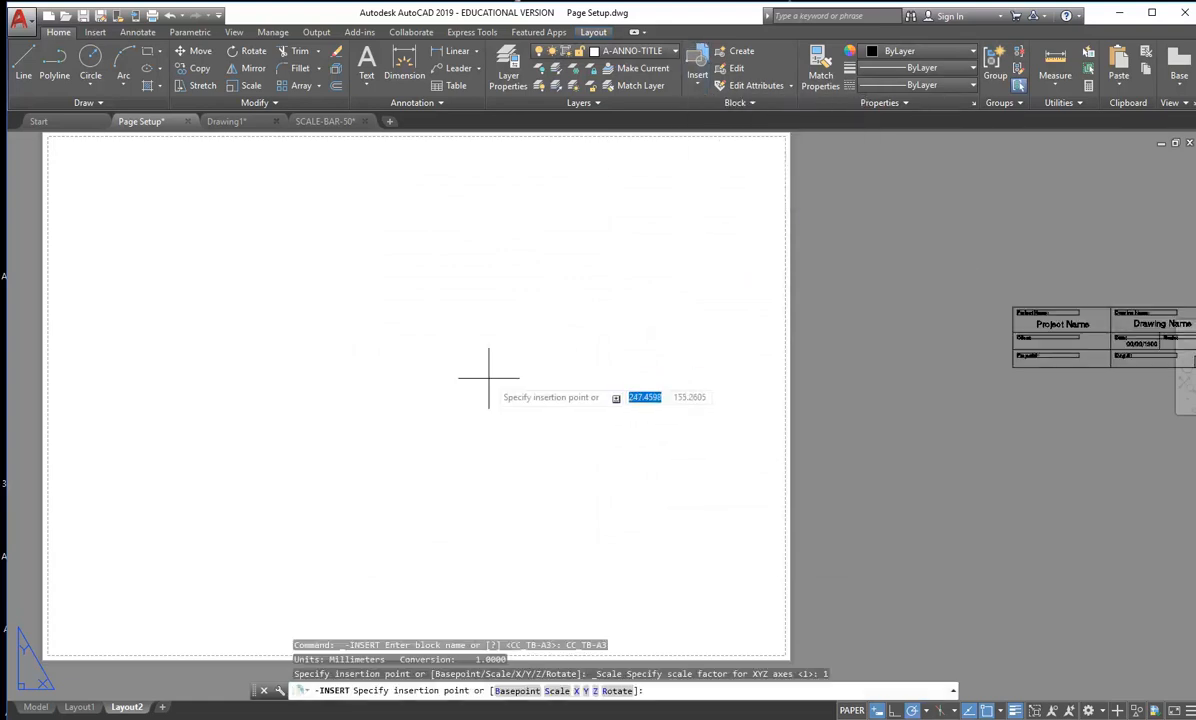
text(0,0)
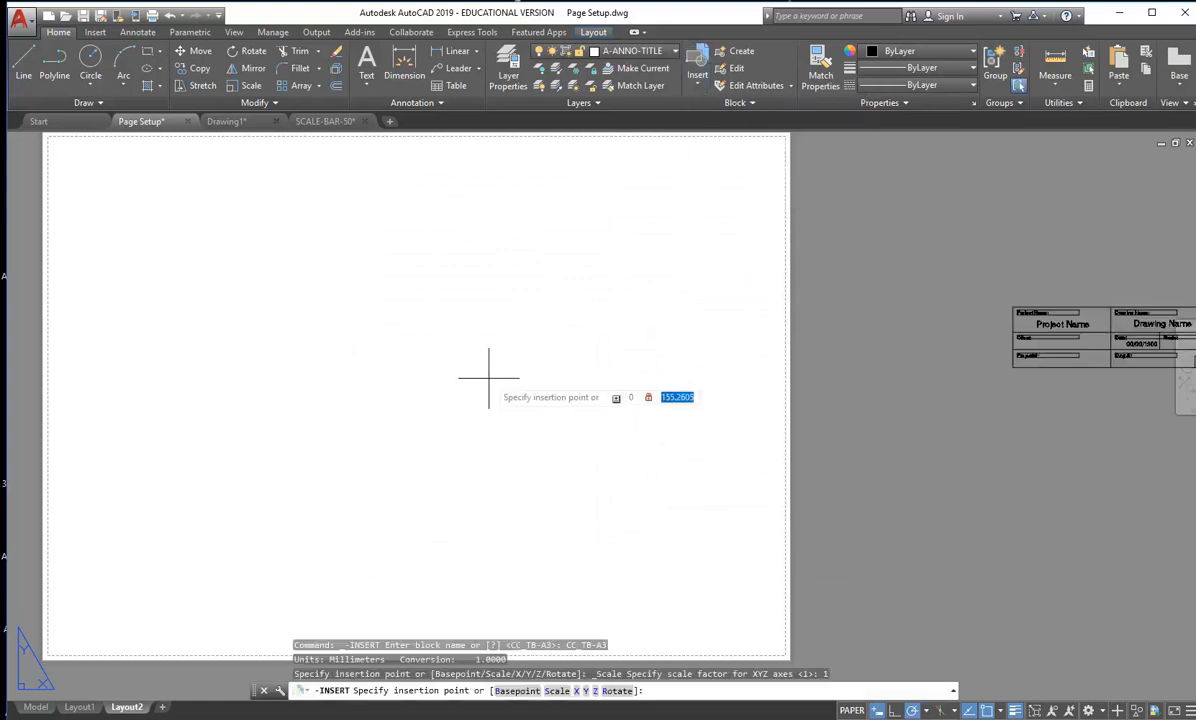
key(Return)
key(Return)
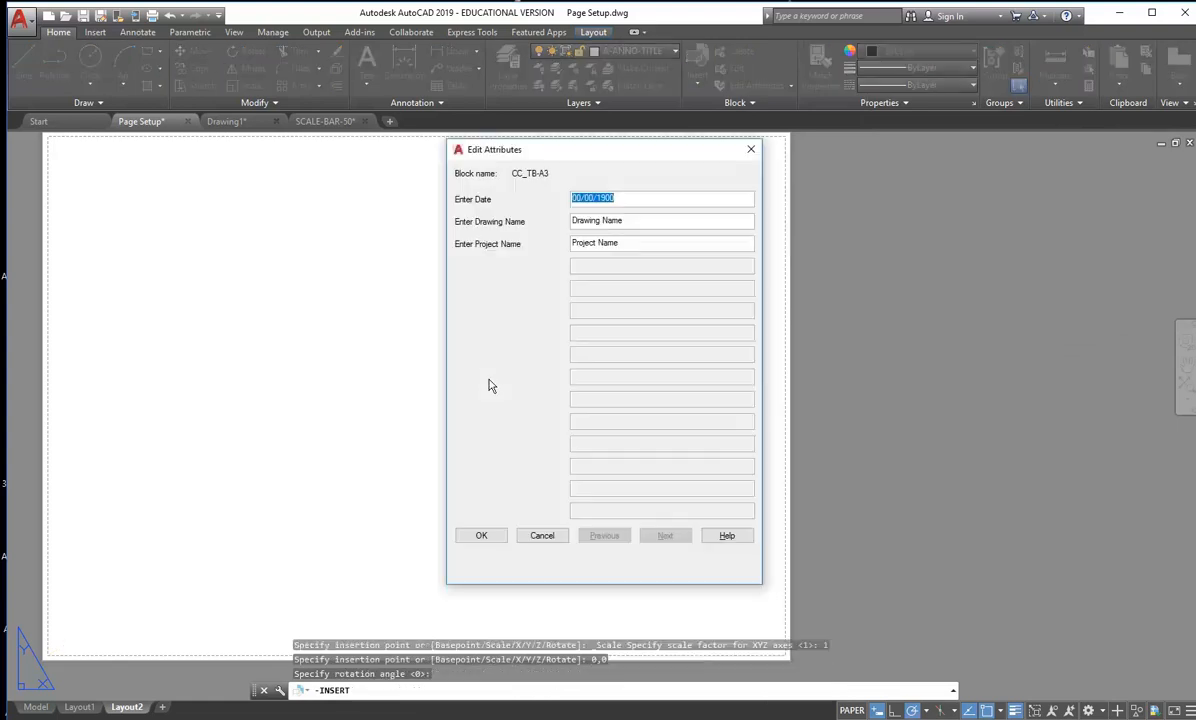
click(481, 536)
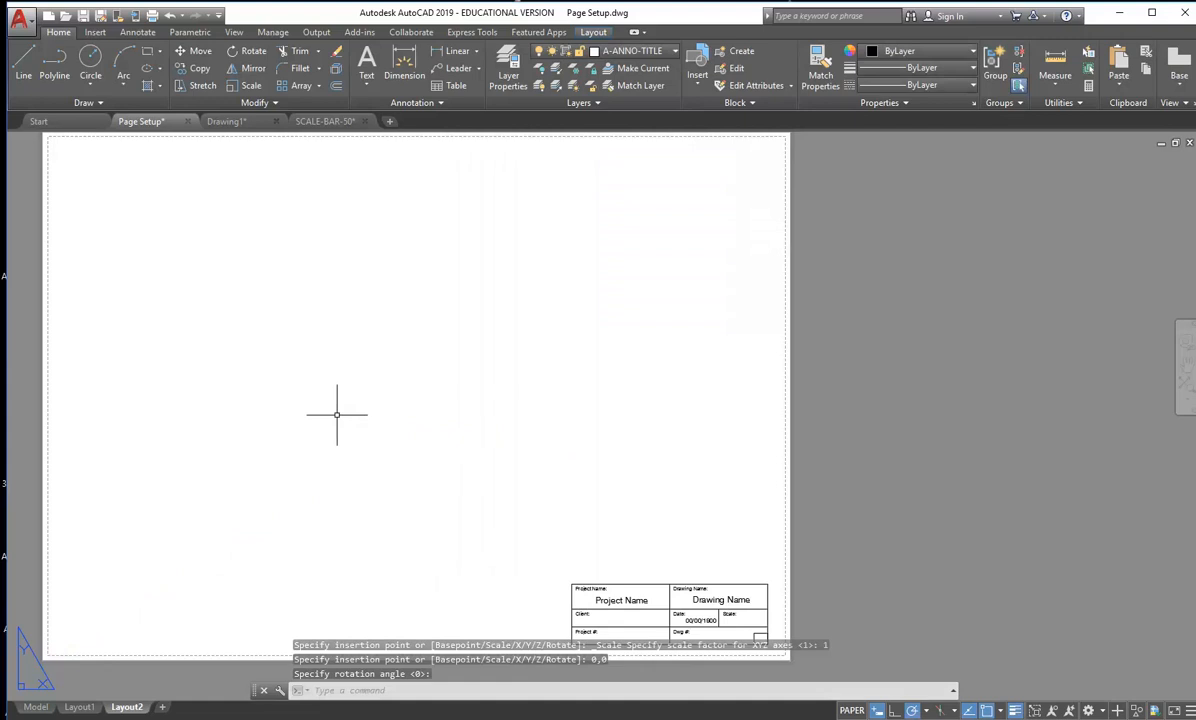
Fit the whole sheet in view on both Layout2 and Layout1 with Zoom All.
text(z)
key(Return)
text(a)
key(Return)
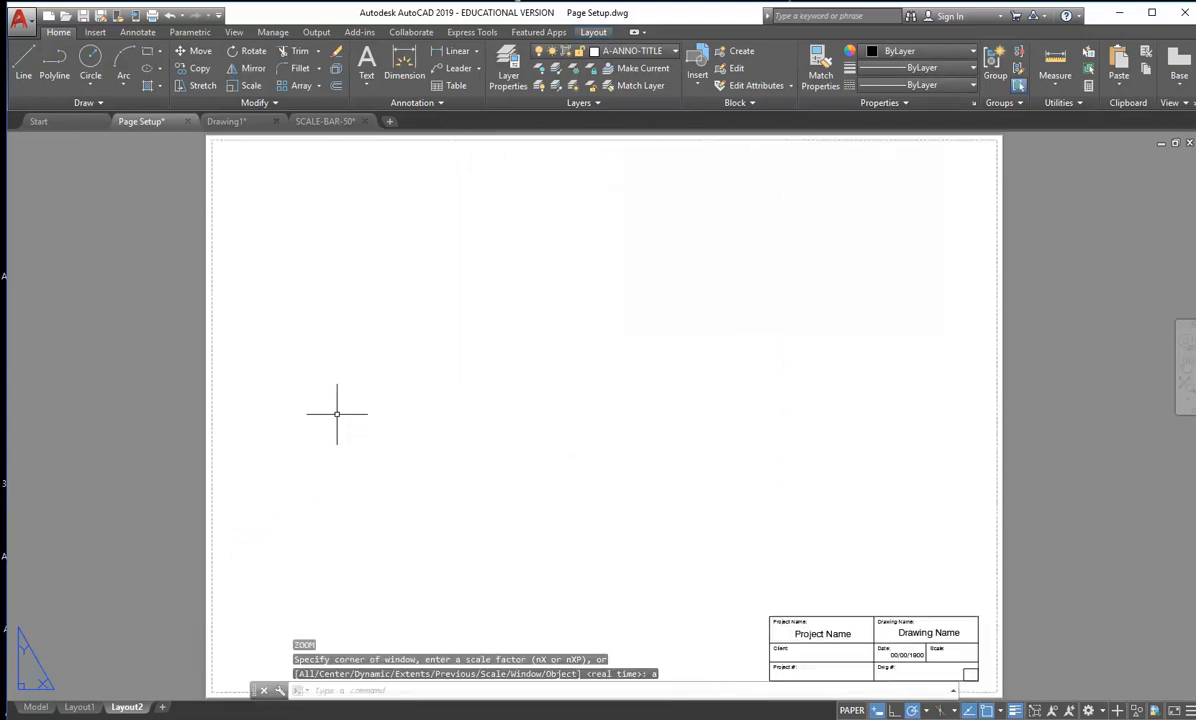
click(79, 707)
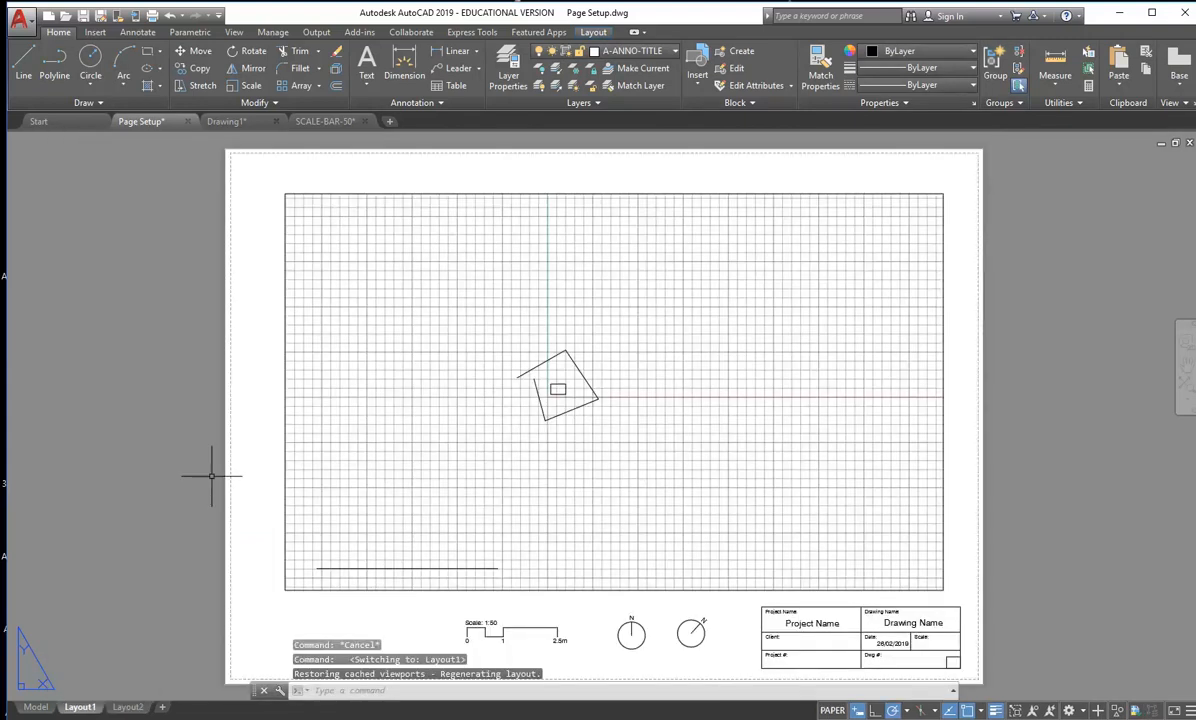
text(z)
key(Return)
text(a)
key(Return)
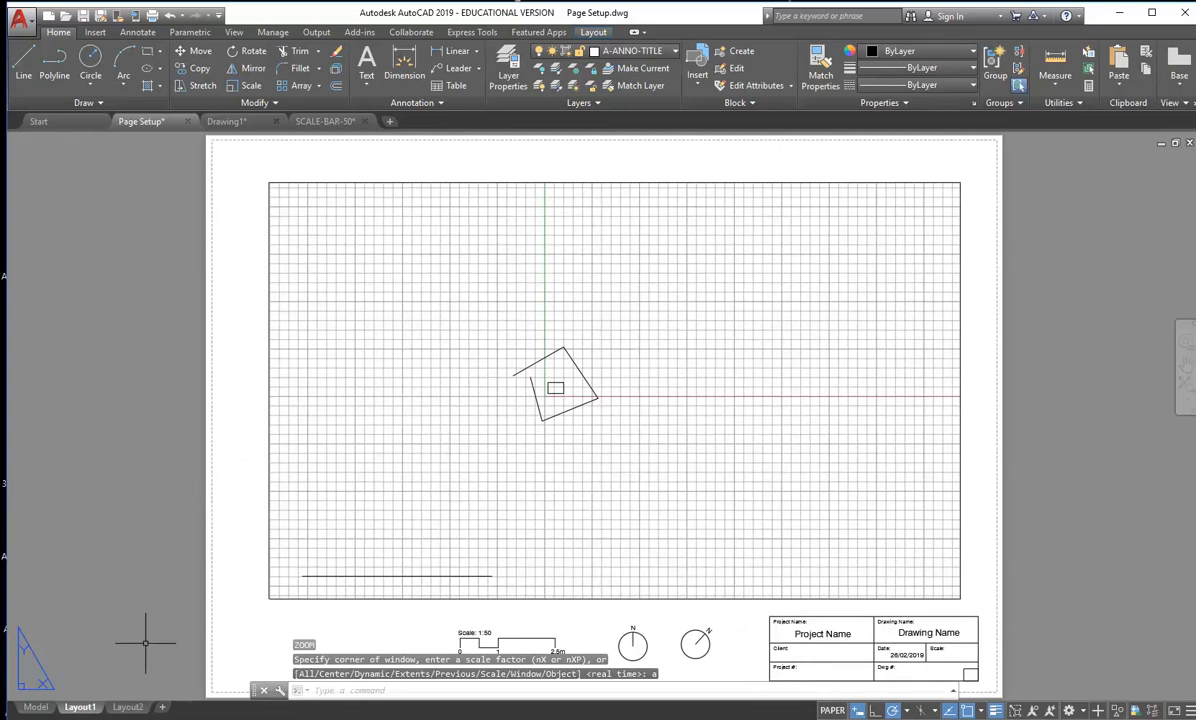
Alternate between Layout1 and Layout2 to compare the title block's position and attribute text, ending on Layout1.
click(95, 707)
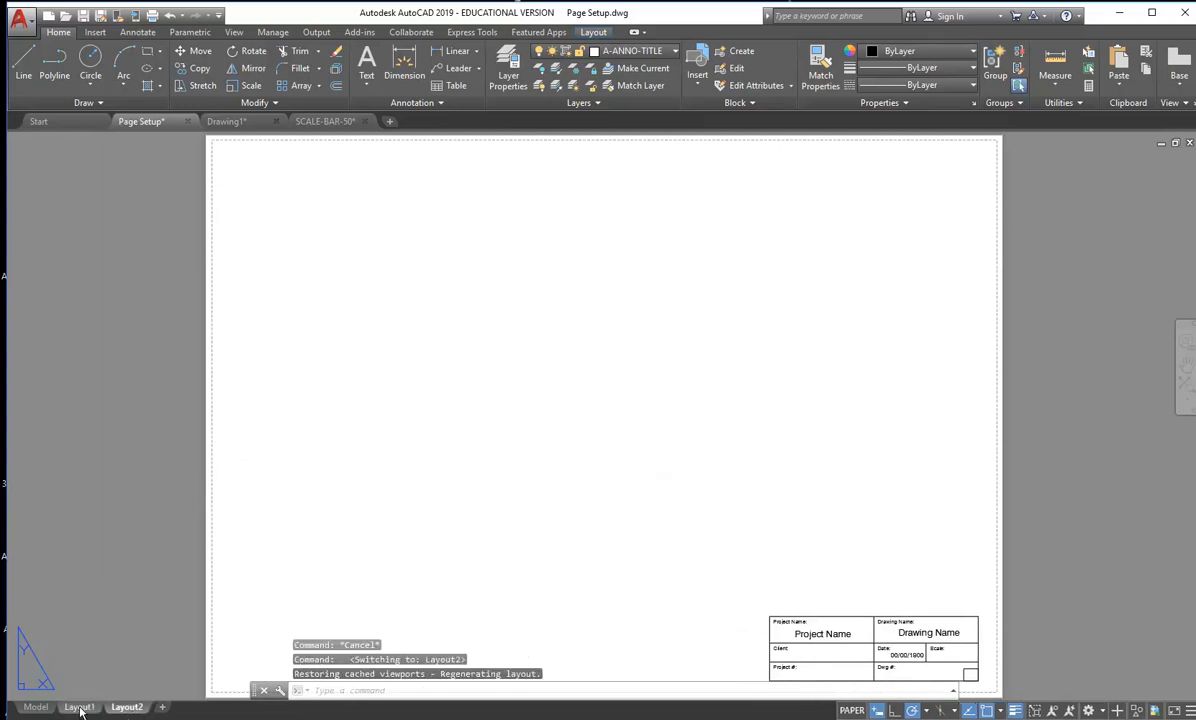
click(123, 709)
click(83, 709)
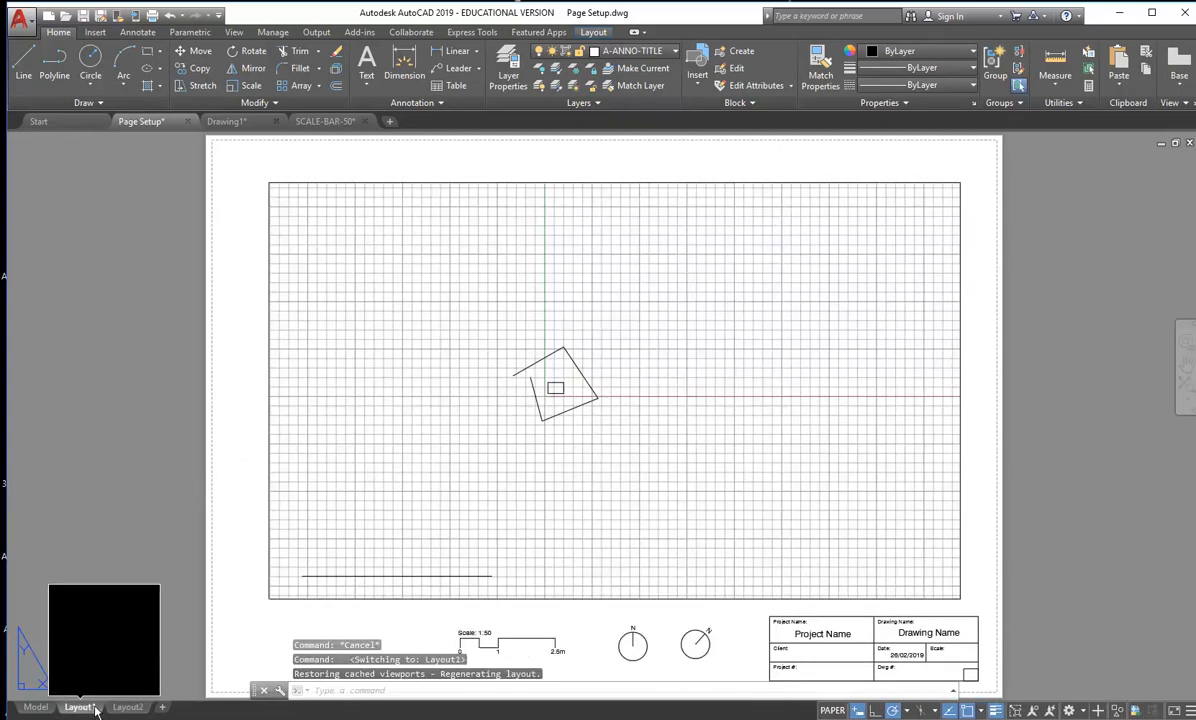
click(127, 708)
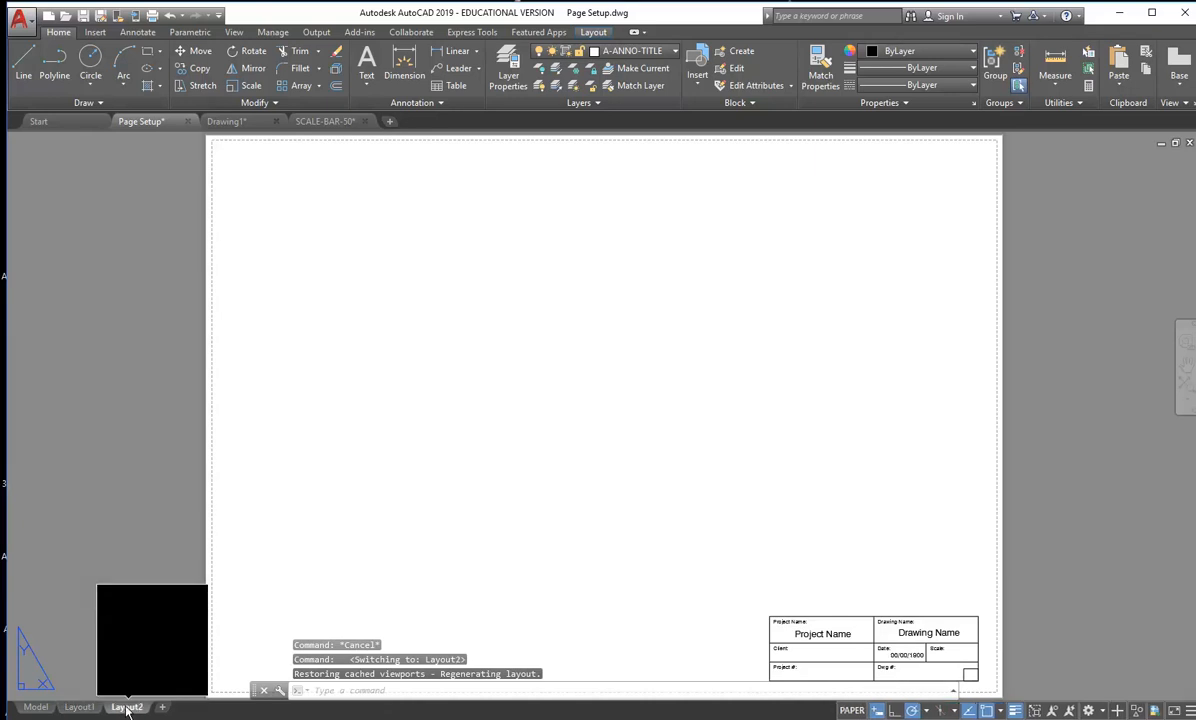
click(80, 708)
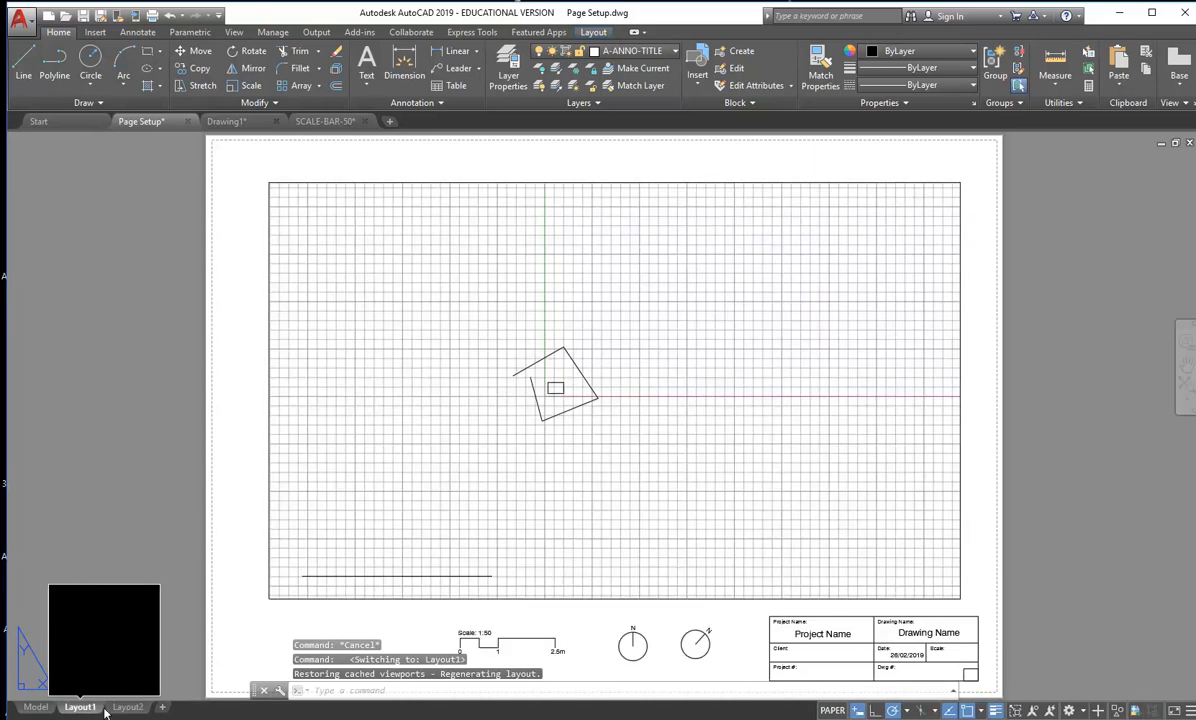
click(122, 708)
click(94, 709)
click(125, 709)
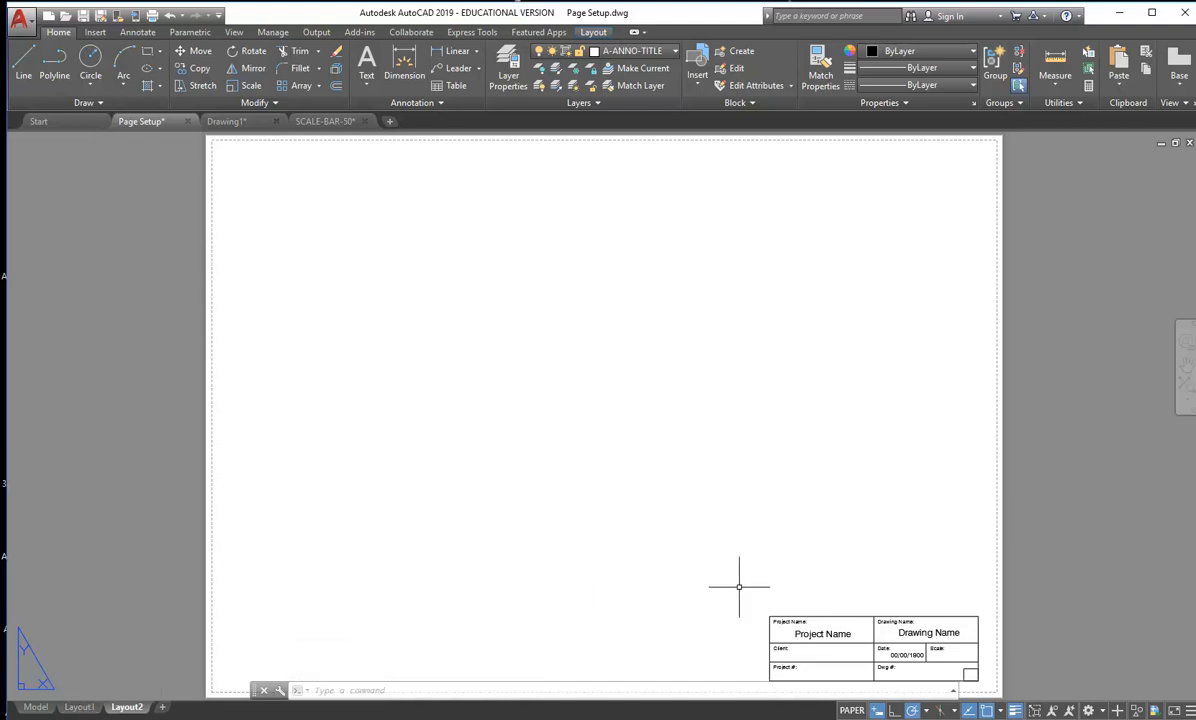
mouse_move(797, 621)
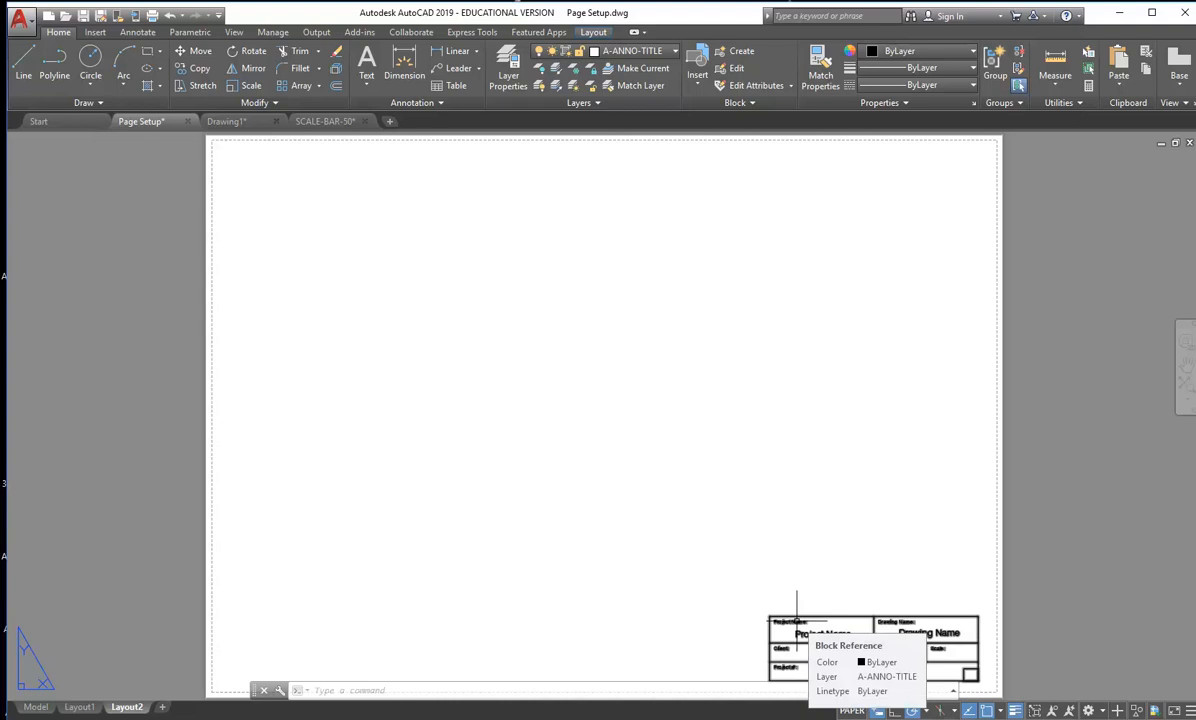
click(80, 707)
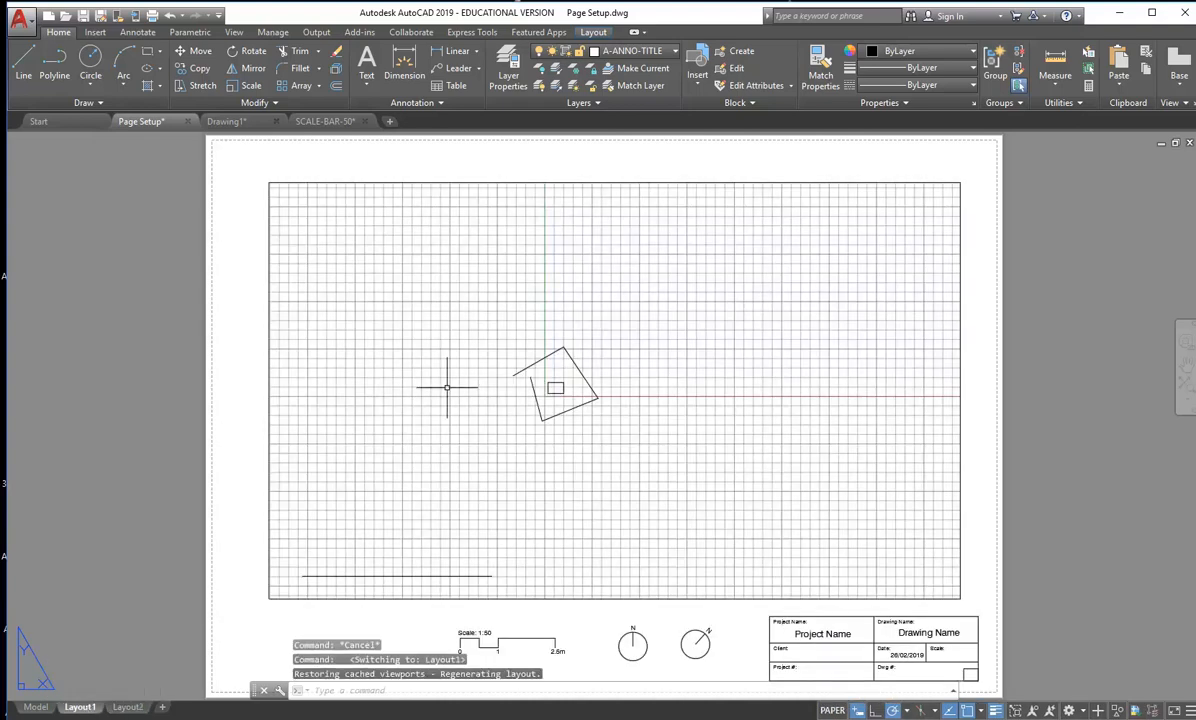